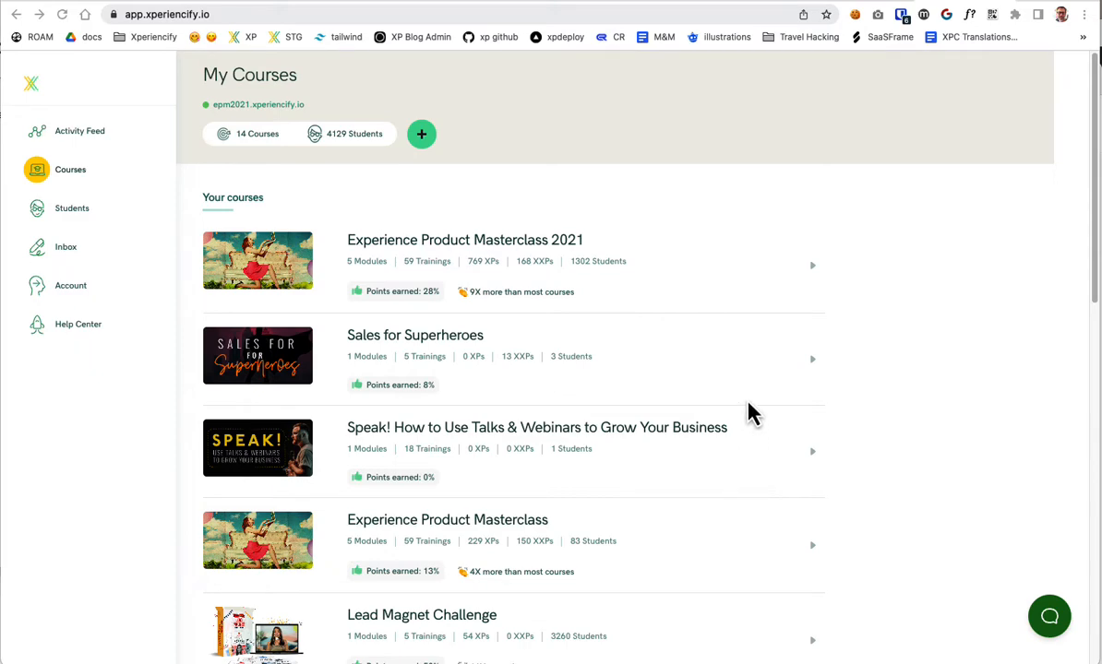
# Open zapier.com in a new browser tab and start signing up for an account
pyautogui.moveTo(1097, 0); pyautogui.dragTo(1093, 8)
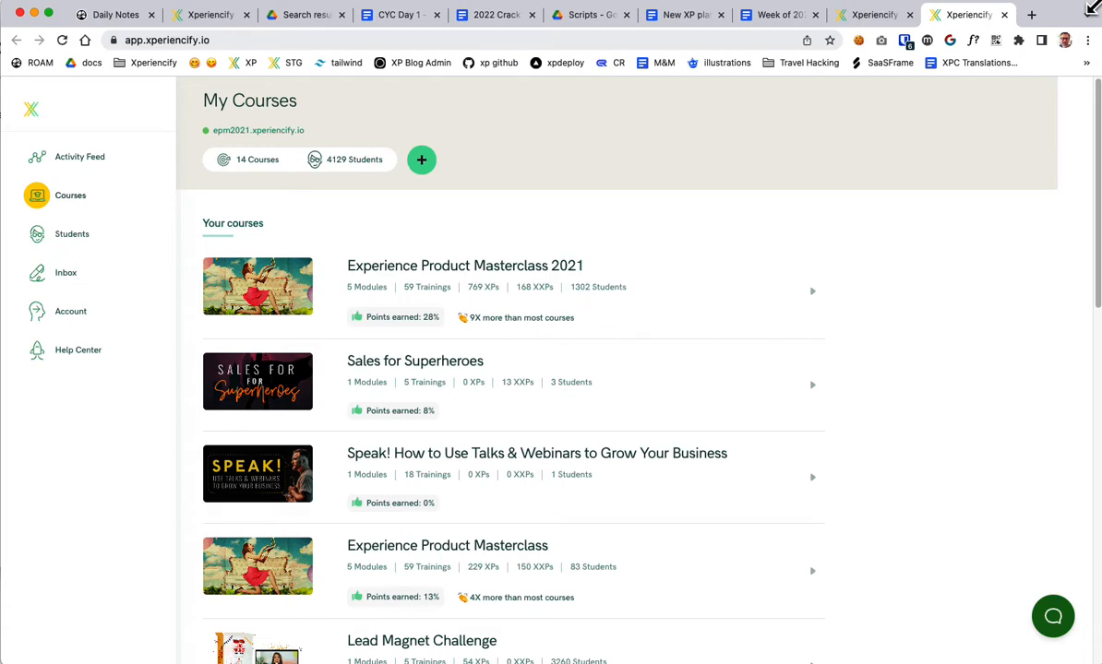
pyautogui.hotkey('ctrl', 't')
pyautogui.write('zap')
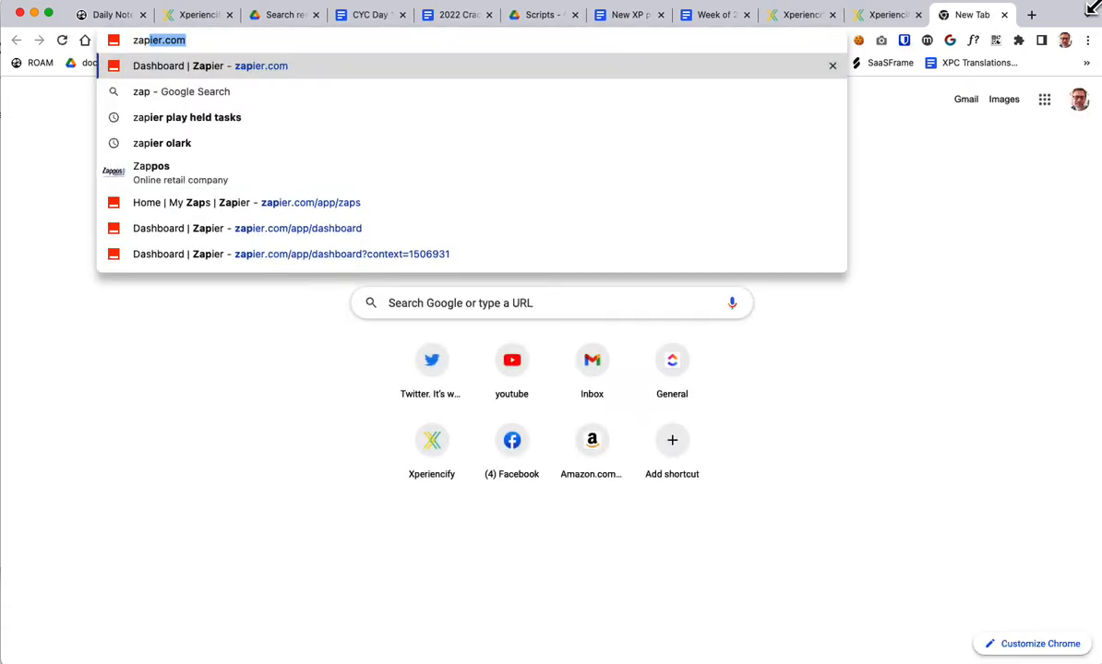
pyautogui.press('Return')
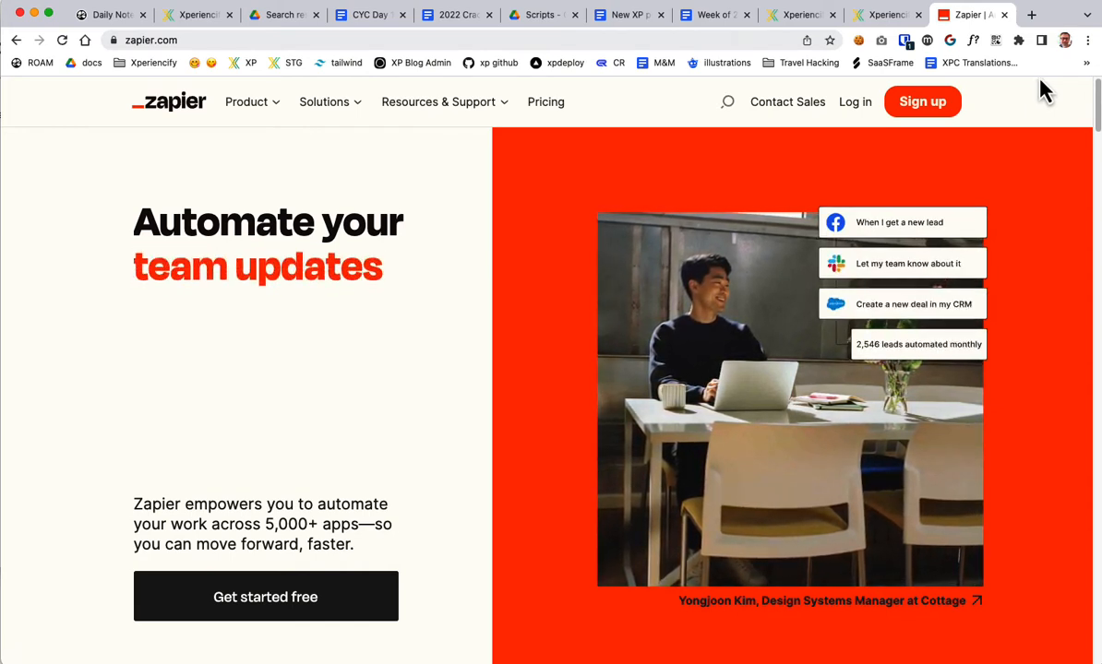
pyautogui.click(923, 108)
pyautogui.click(738, 242)
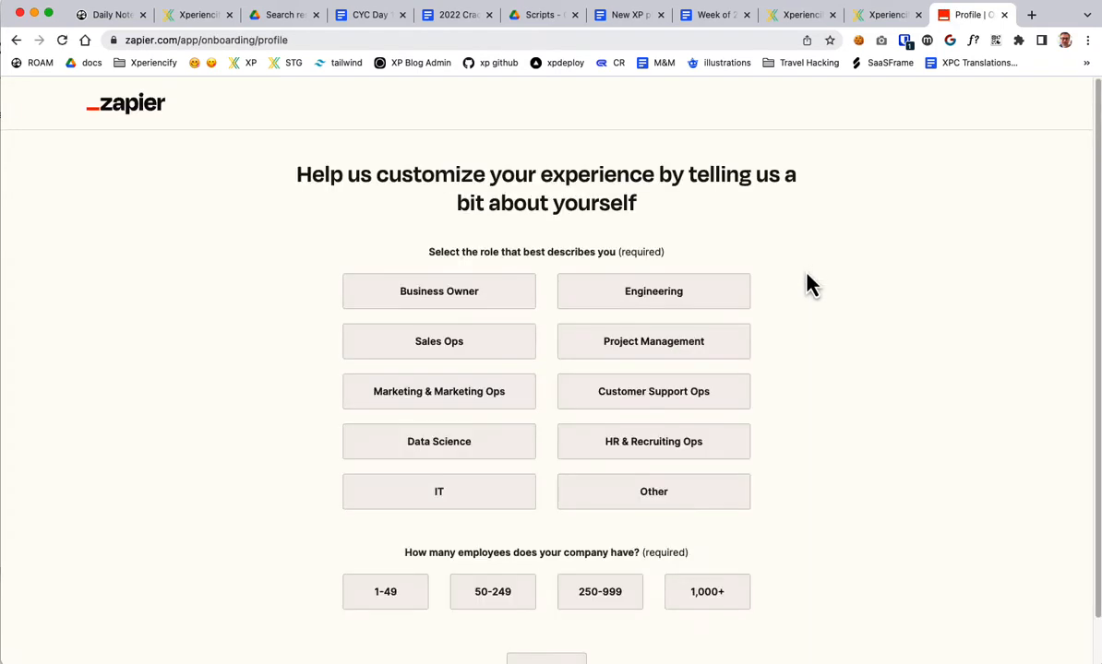
# Answer the onboarding questions with the role Business Owner and company size 1-49, then skip the selection of apps
pyautogui.scroll(-2, 732, 573)
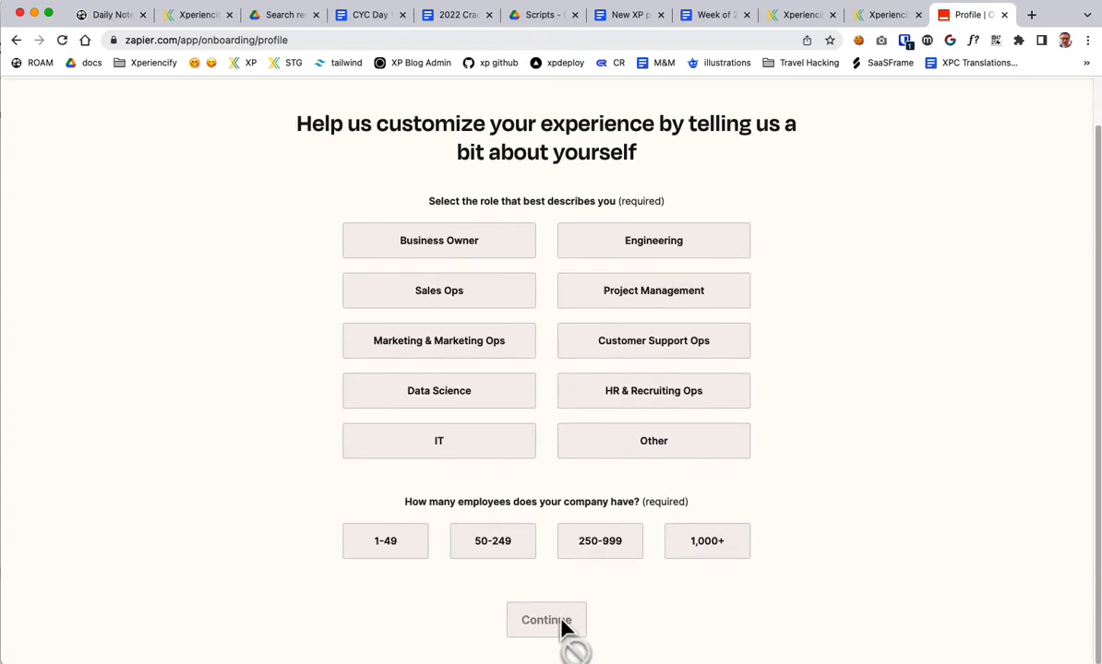
pyautogui.click(504, 251)
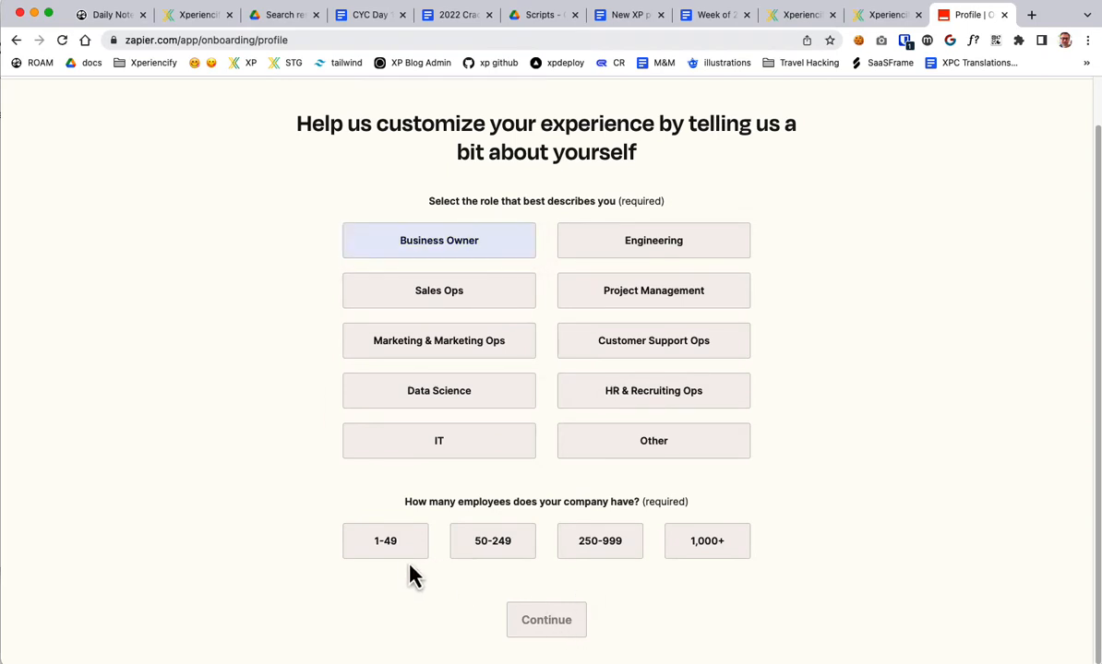
pyautogui.click(406, 552)
pyautogui.click(579, 628)
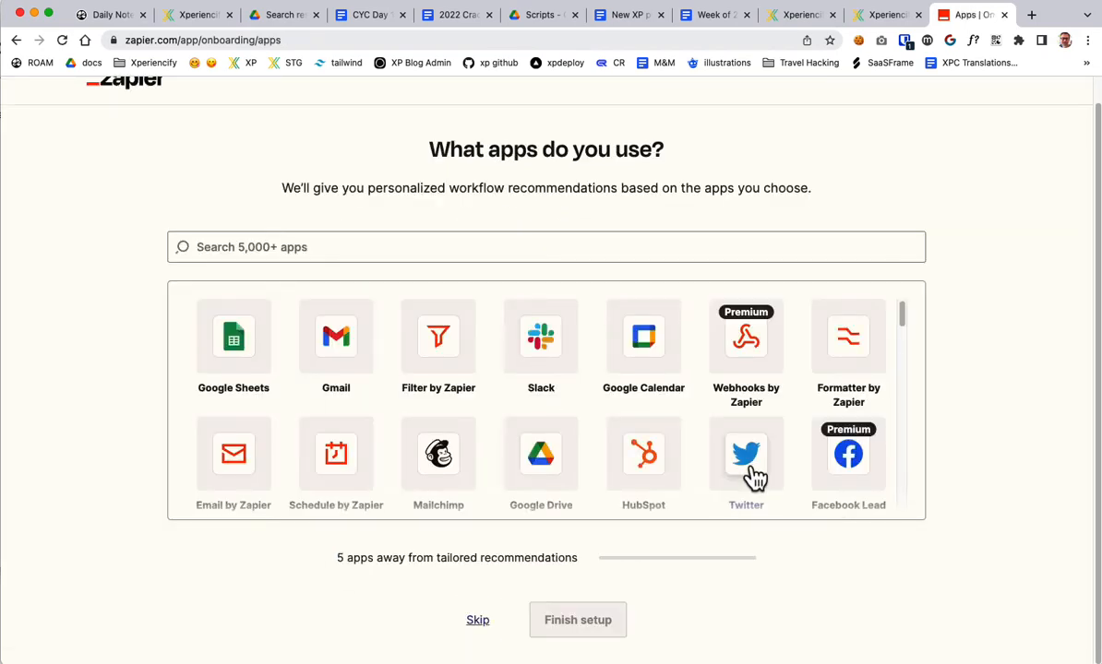
pyautogui.scroll(1, 747, 479)
pyautogui.scroll(-1, 741, 485)
pyautogui.click(477, 621)
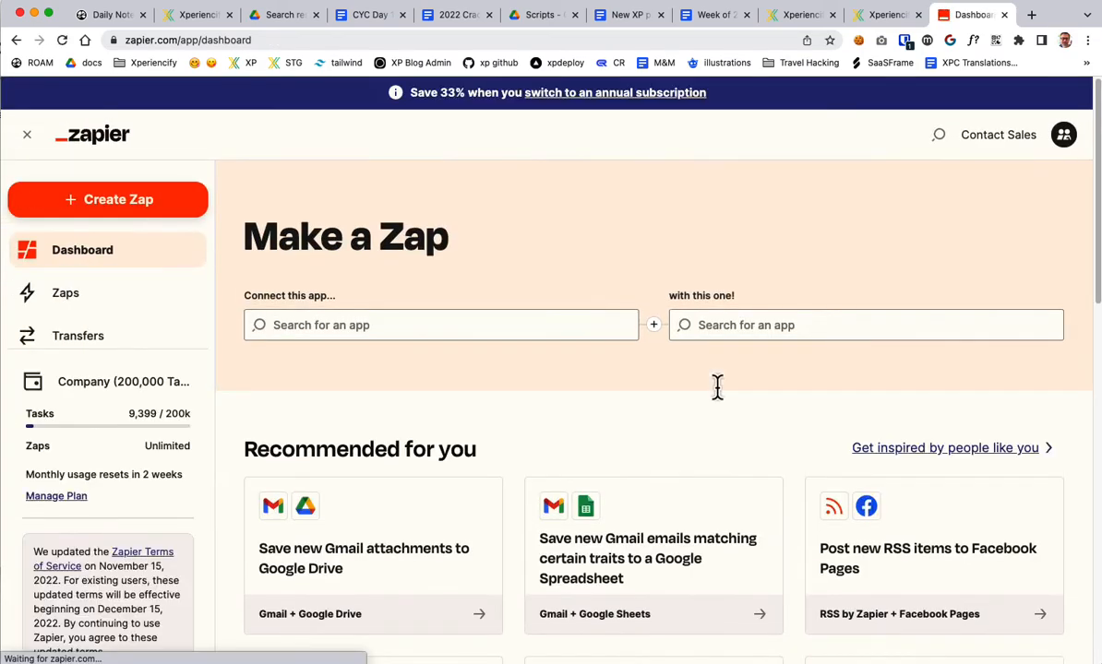
# Switch to Xperiencify and open the Photoshop Essentials course
pyautogui.click(883, 15)
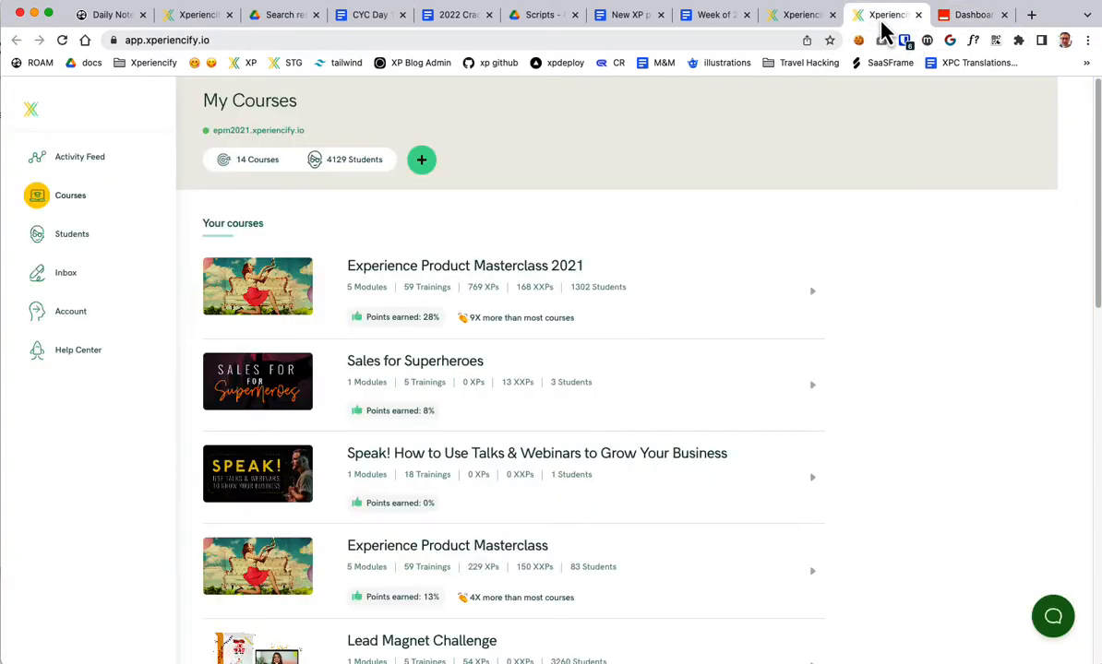
pyautogui.scroll(-5, 824, 344)
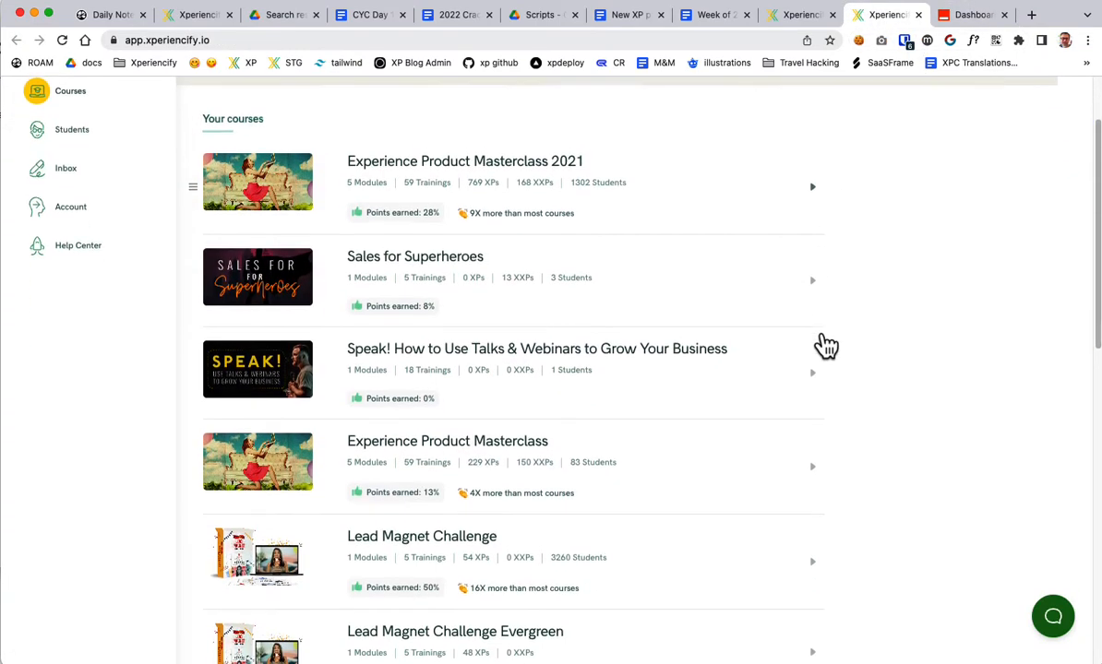
pyautogui.scroll(-6, 823, 344)
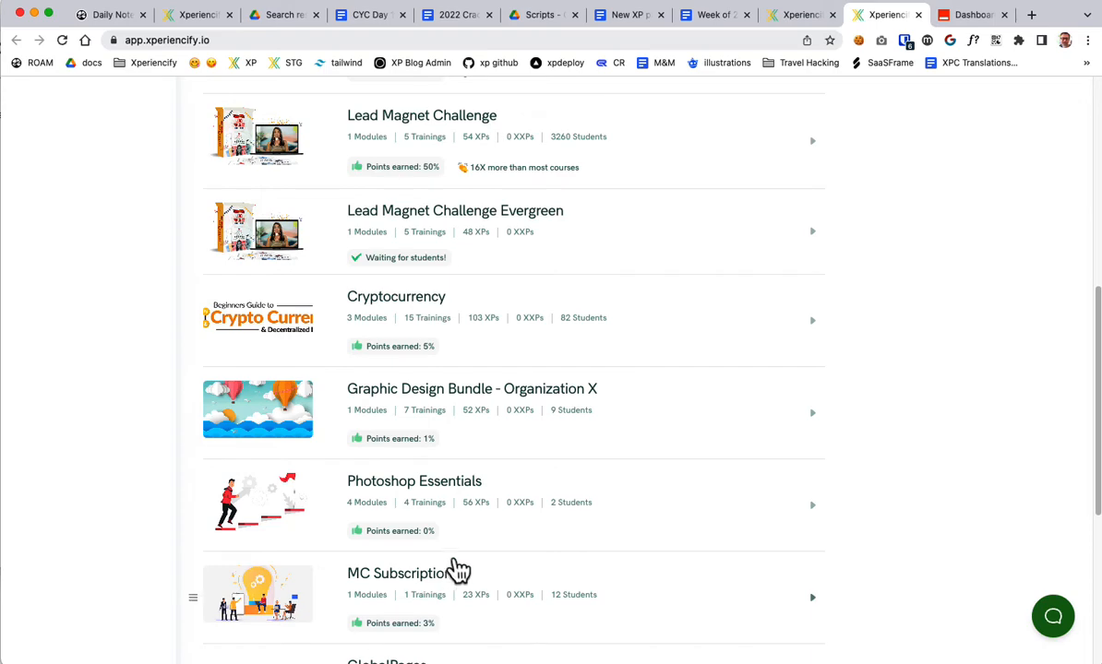
pyautogui.scroll(-5, 635, 484)
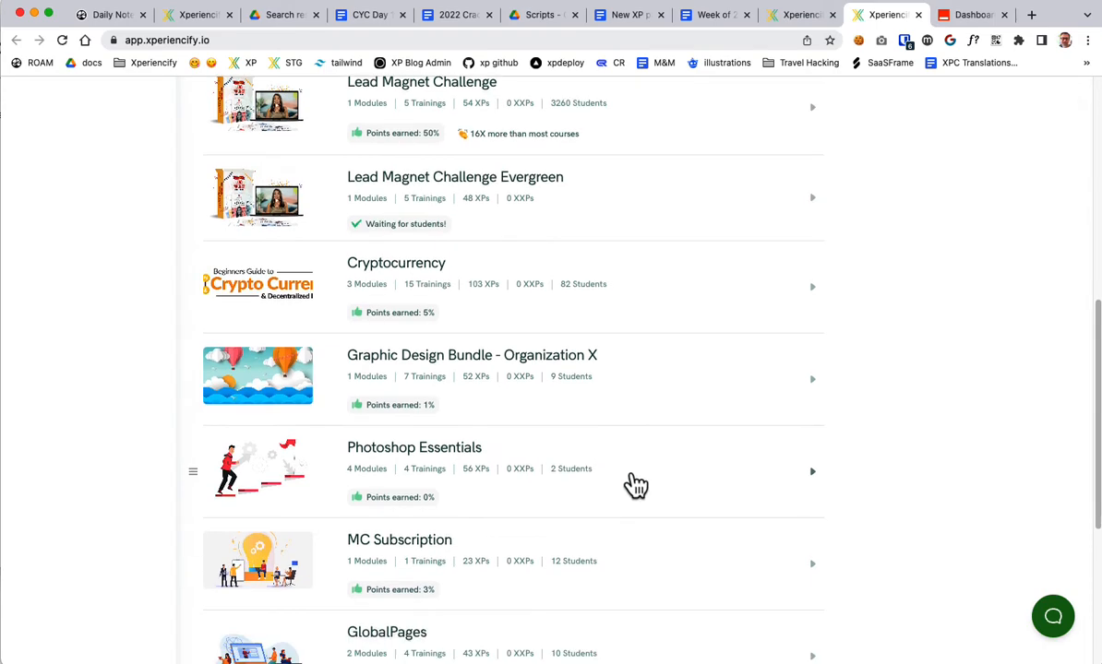
pyautogui.scroll(-2, 420, 484)
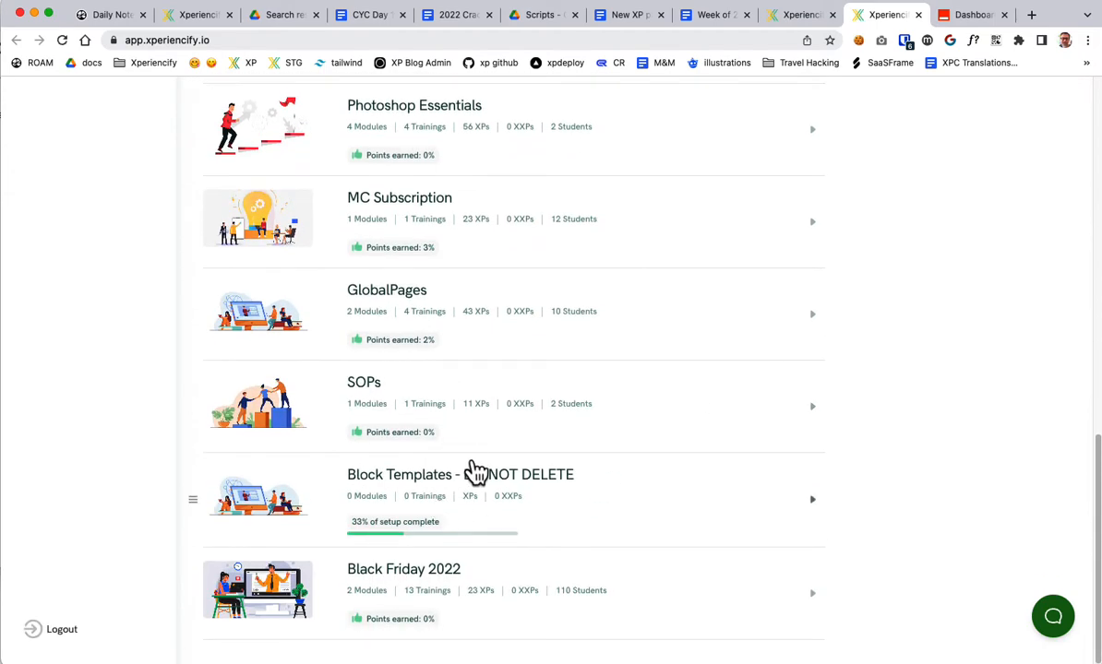
pyautogui.scroll(8, 474, 467)
pyautogui.scroll(-2, 475, 473)
pyautogui.click(444, 479)
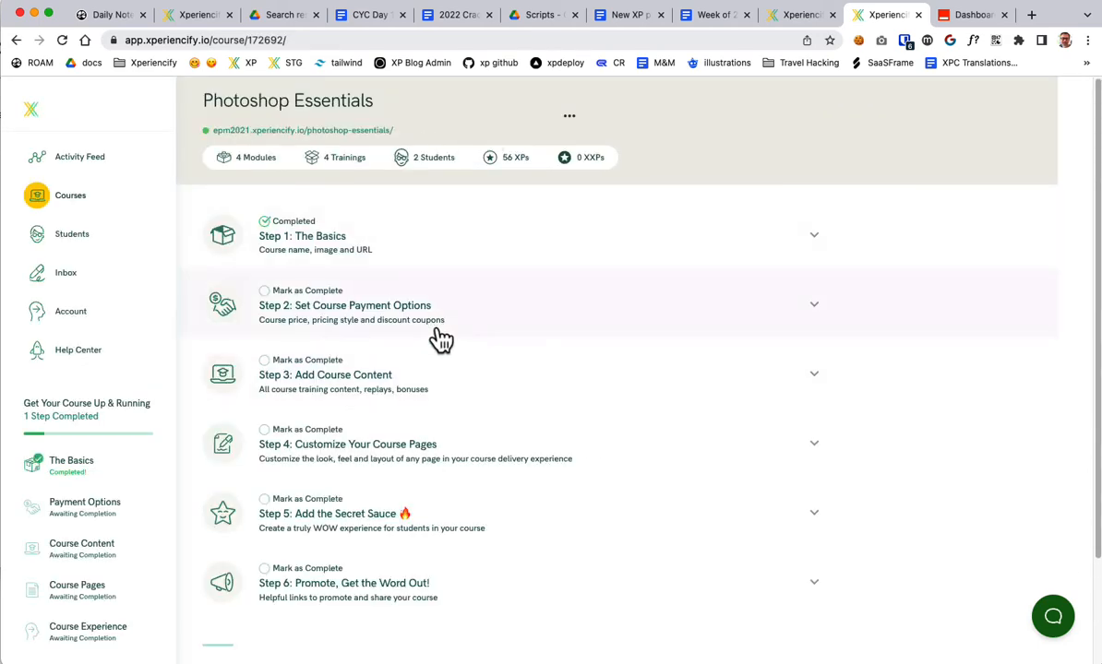
# Expand Step 5: Add the Secret Sauce and show the actions of the When User Added to This Course experience
pyautogui.click(425, 450)
pyautogui.click(467, 402)
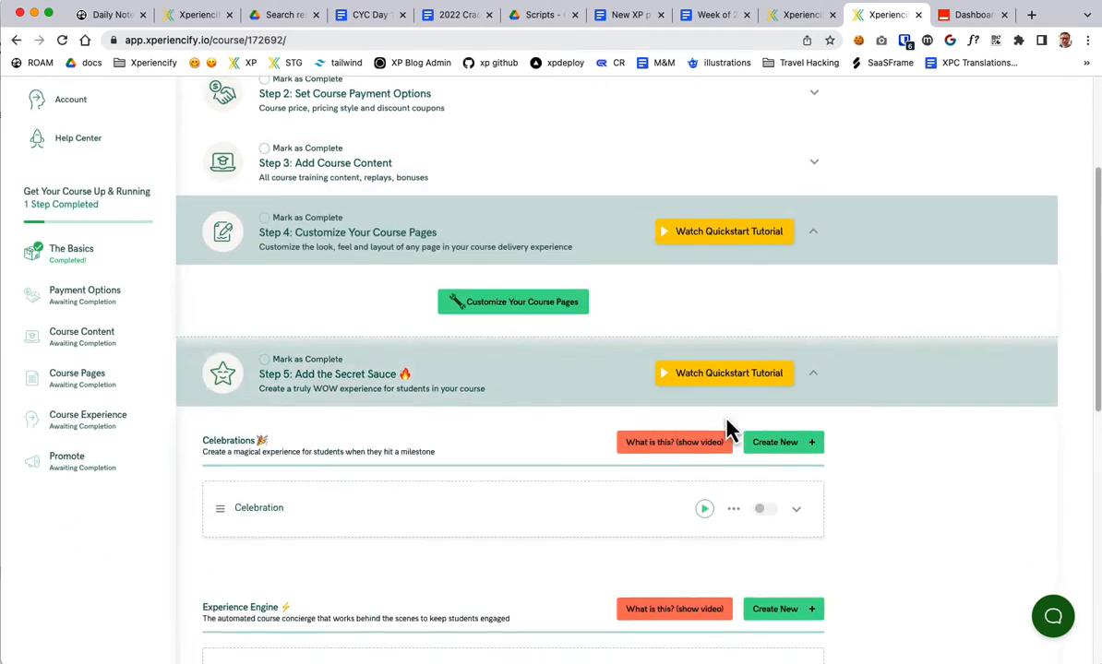
pyautogui.scroll(-5, 614, 435)
pyautogui.scroll(2, 369, 351)
pyautogui.moveTo(202, 252); pyautogui.dragTo(287, 253)
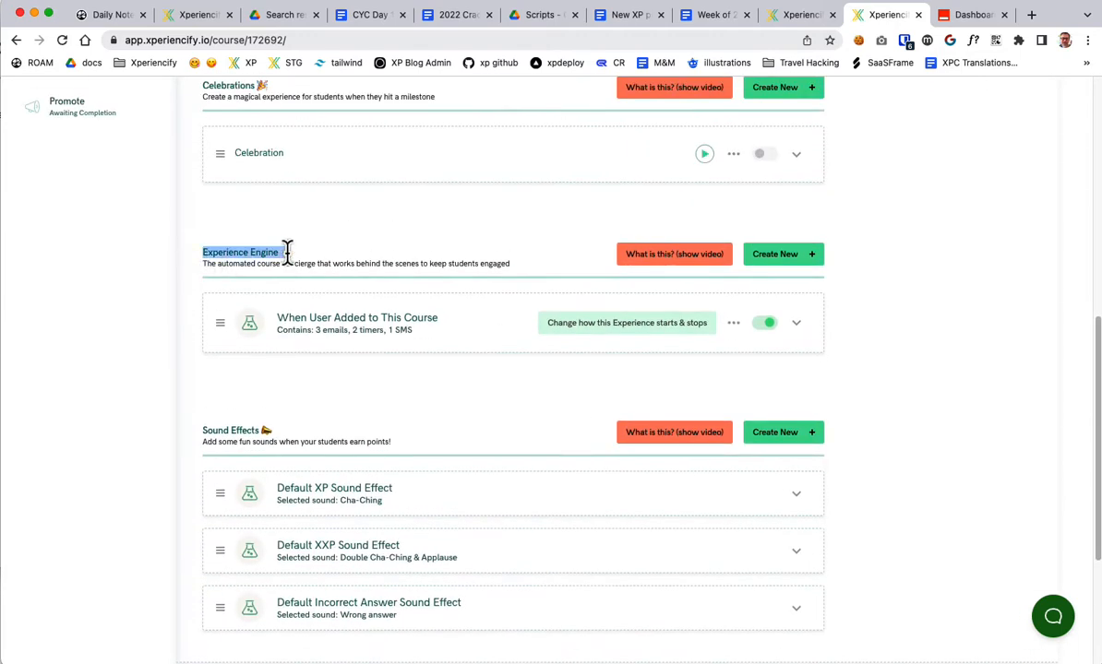
pyautogui.click(448, 287)
pyautogui.click(447, 329)
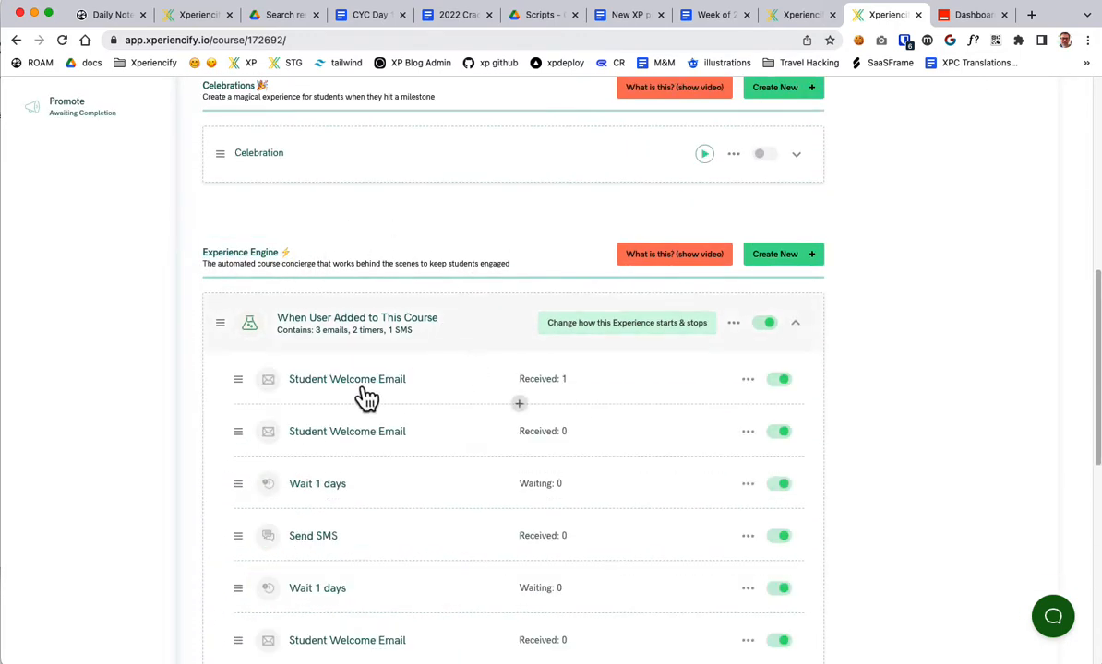
# Turn off all six actions in the When User Added to This Course experience and leave the experience itself switched on
pyautogui.scroll(-3, 452, 461)
pyautogui.scroll(1, 688, 322)
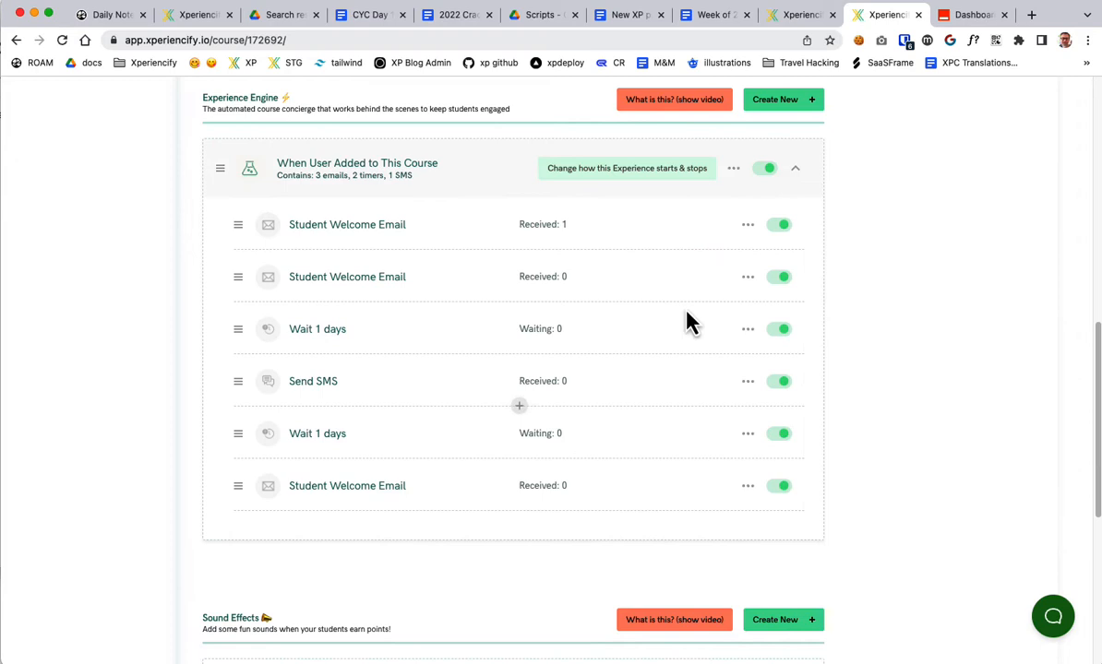
pyautogui.click(780, 277)
pyautogui.click(780, 328)
pyautogui.click(780, 381)
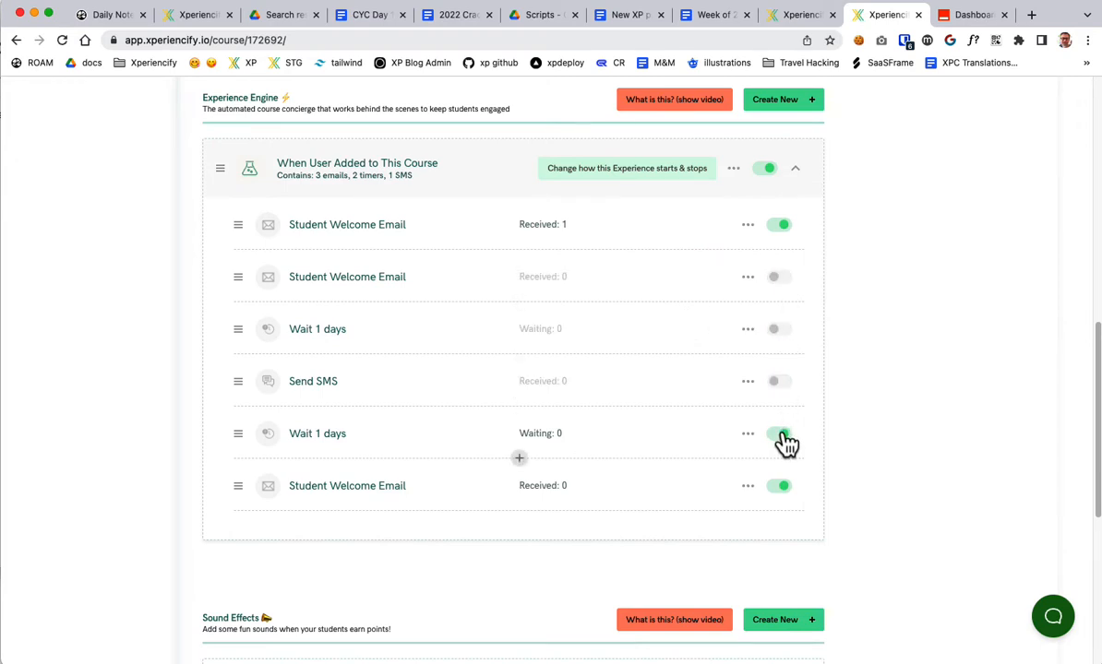
pyautogui.click(781, 433)
pyautogui.click(780, 486)
pyautogui.click(777, 226)
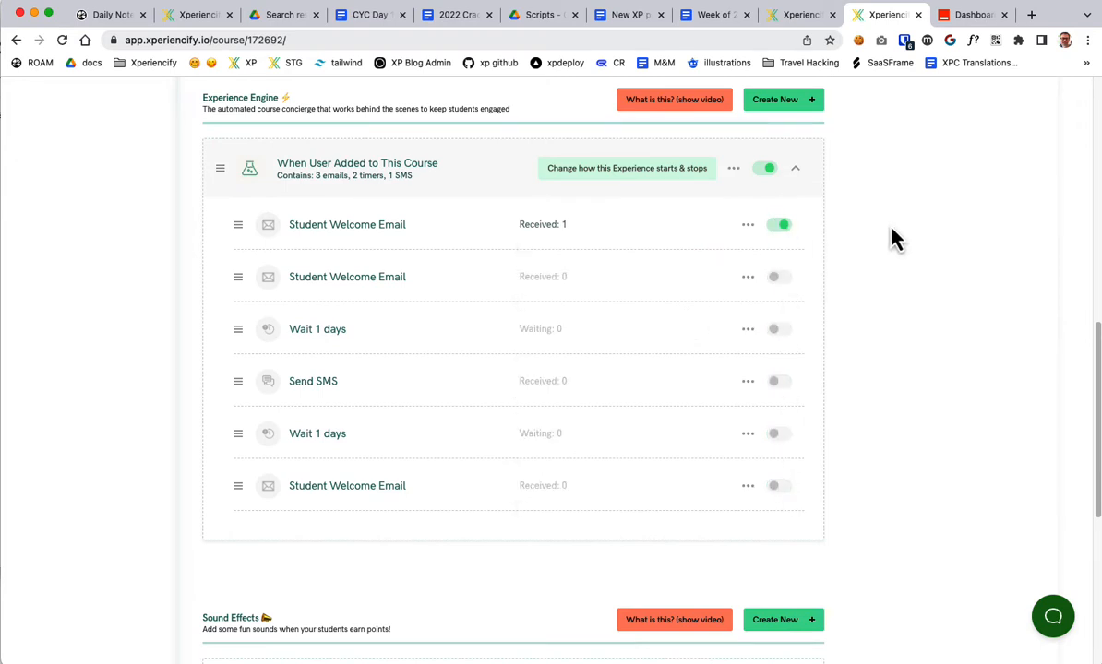
pyautogui.click(666, 392)
pyautogui.scroll(1, 585, 326)
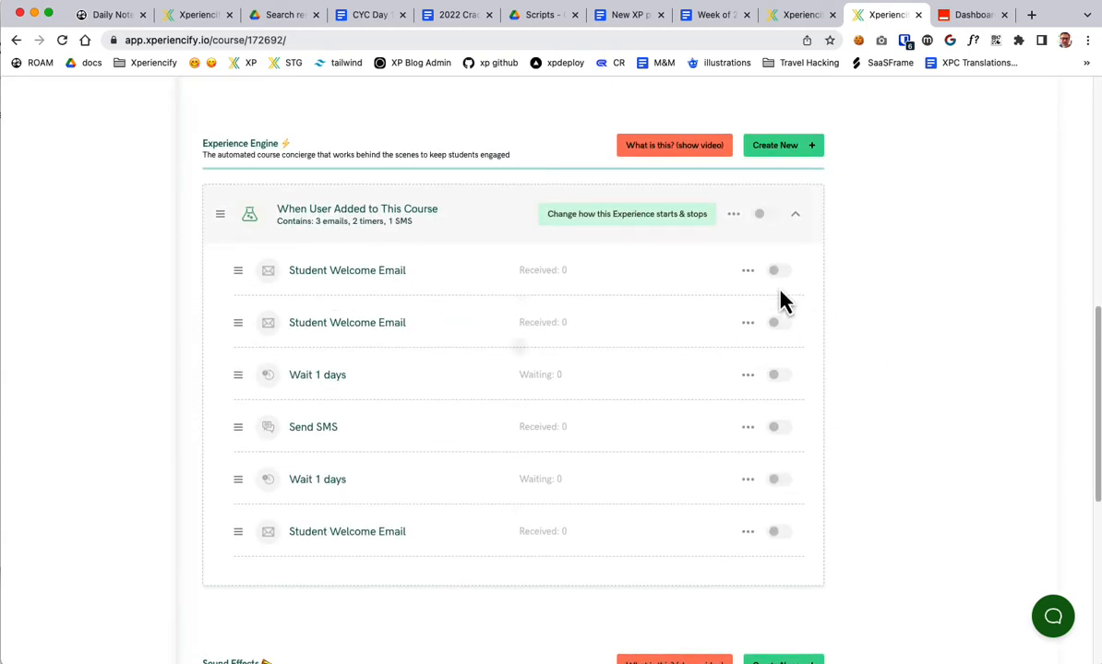
pyautogui.click(764, 216)
# Open the choices for a new action directly after the first Student Welcome Email and review the advanced options, including Webhook
pyautogui.click(518, 295)
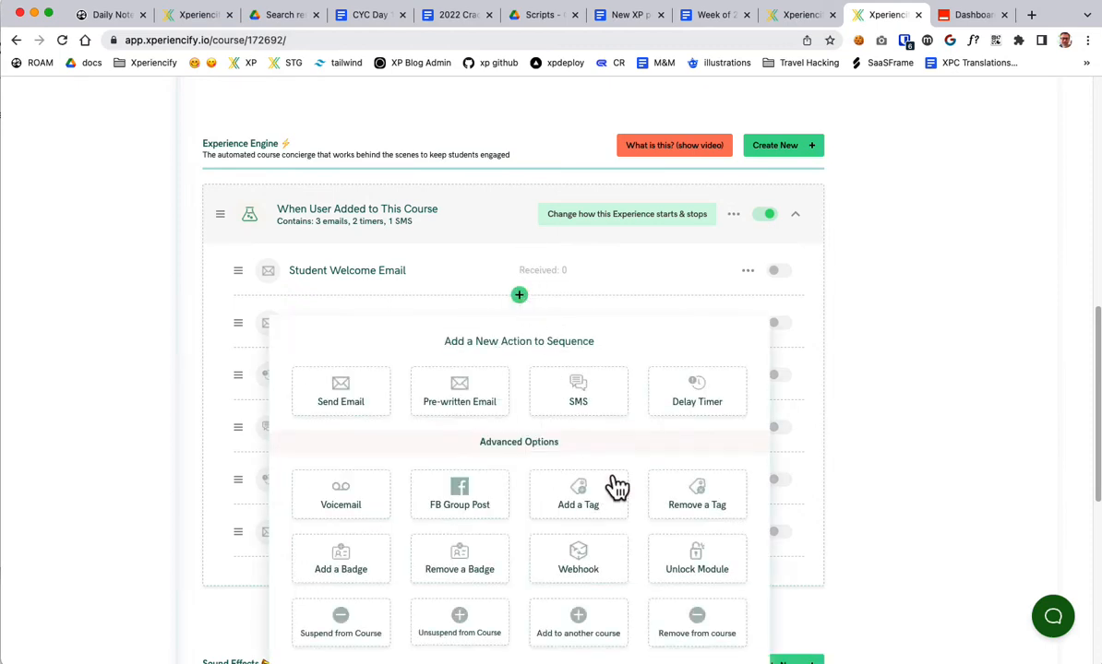
pyautogui.scroll(-1, 519, 461)
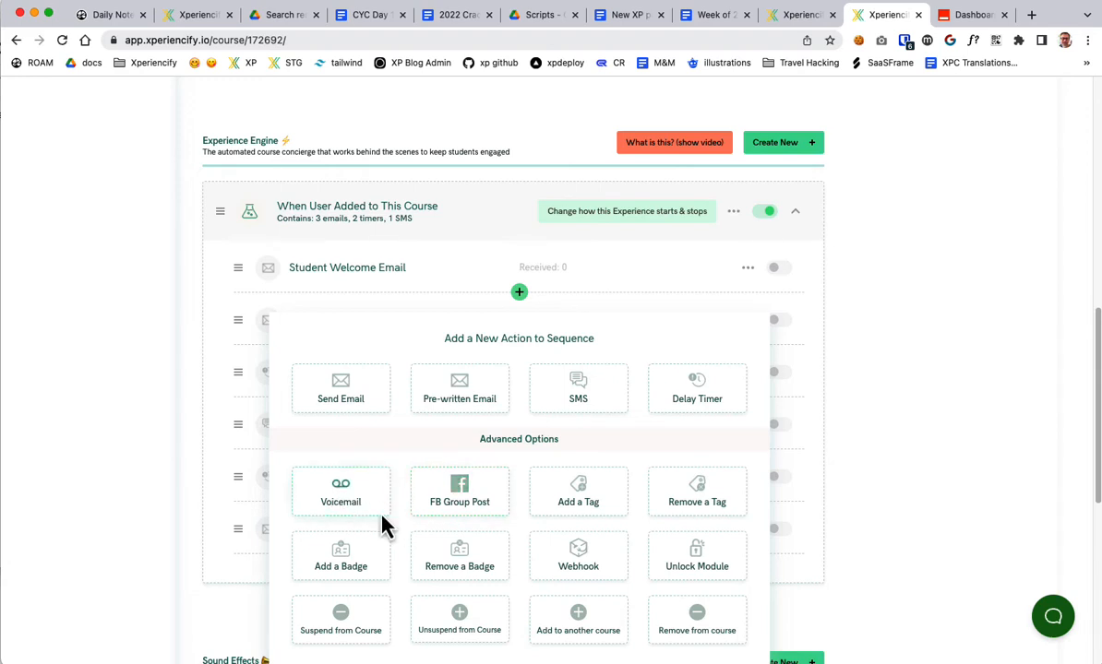
pyautogui.scroll(-3, 384, 526)
pyautogui.scroll(1, 430, 546)
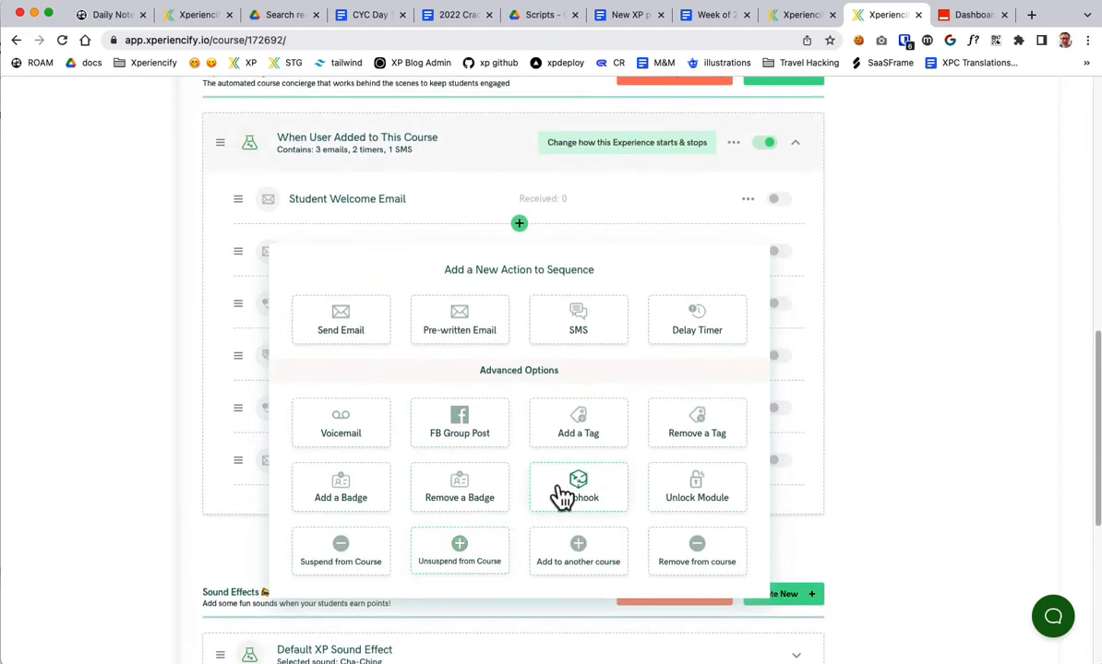
pyautogui.scroll(2, 561, 496)
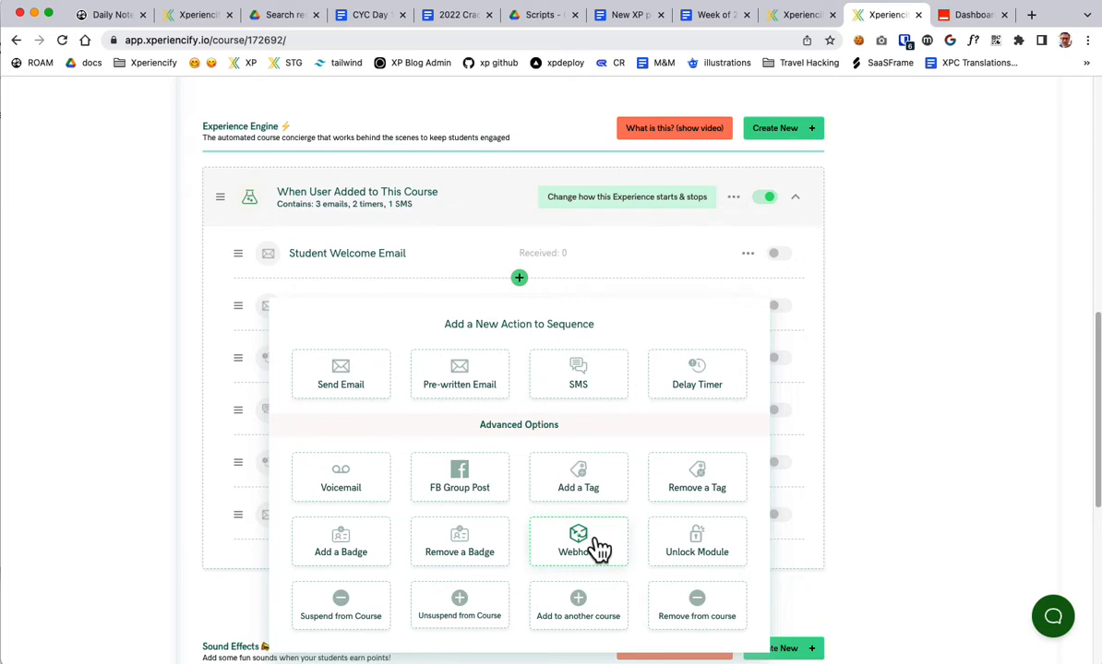
# Switch to the Zapier dashboard and choose Webhooks by Zapier as the first app to connect
pyautogui.click(968, 16)
pyautogui.click(310, 325)
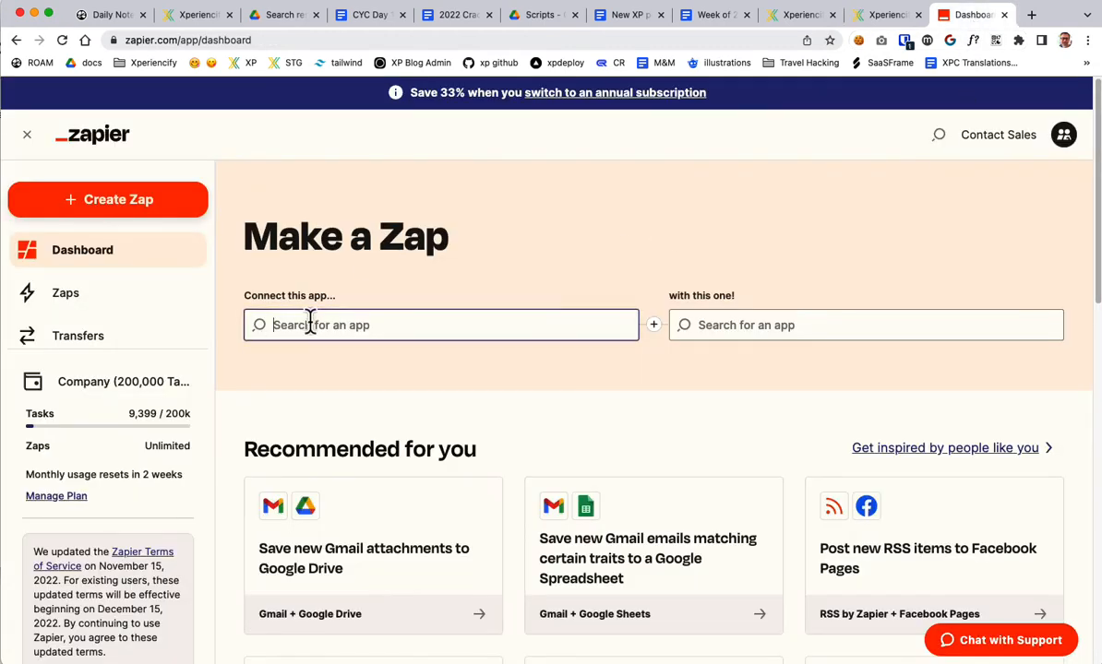
pyautogui.write('webhook')
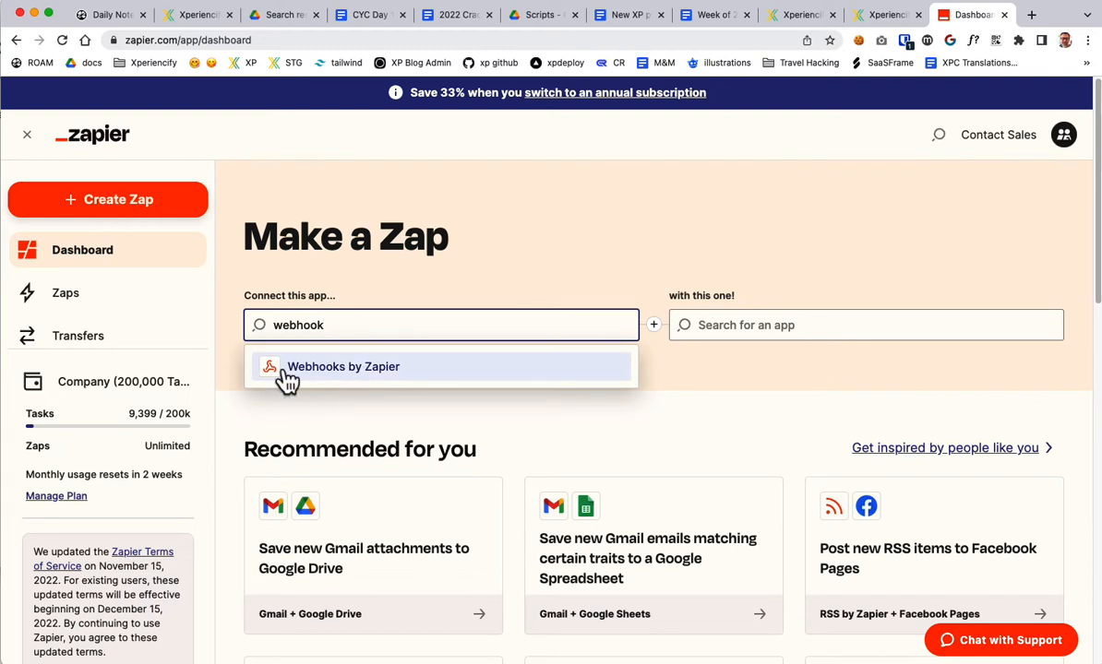
pyautogui.click(347, 374)
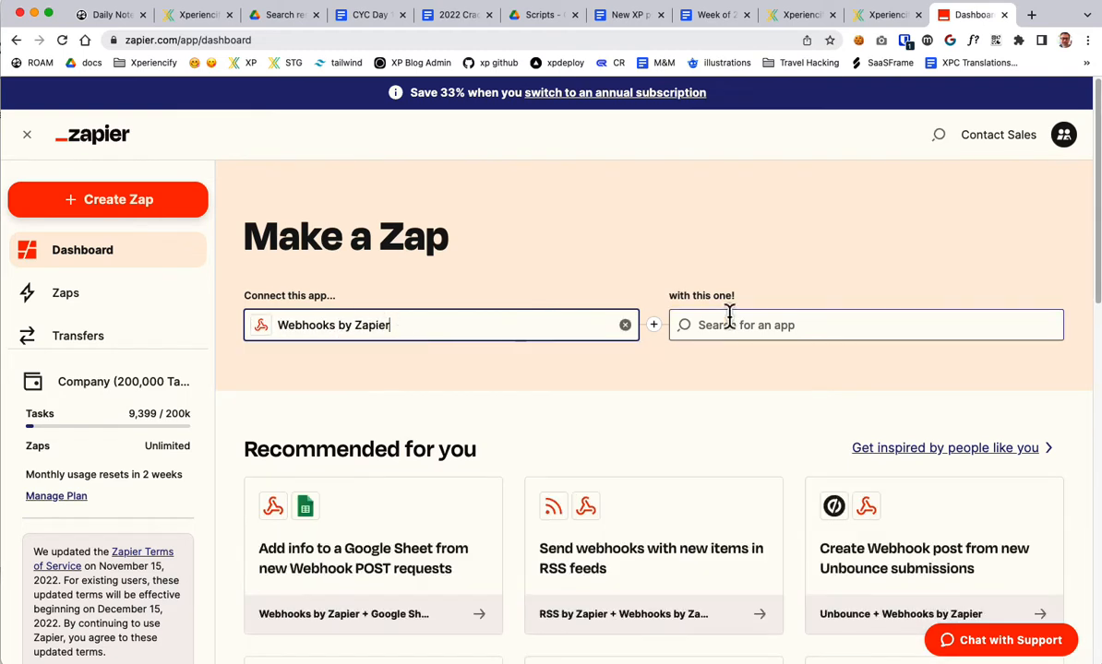
# Choose Keap Max Classic as the second app of the Zap
pyautogui.click(742, 325)
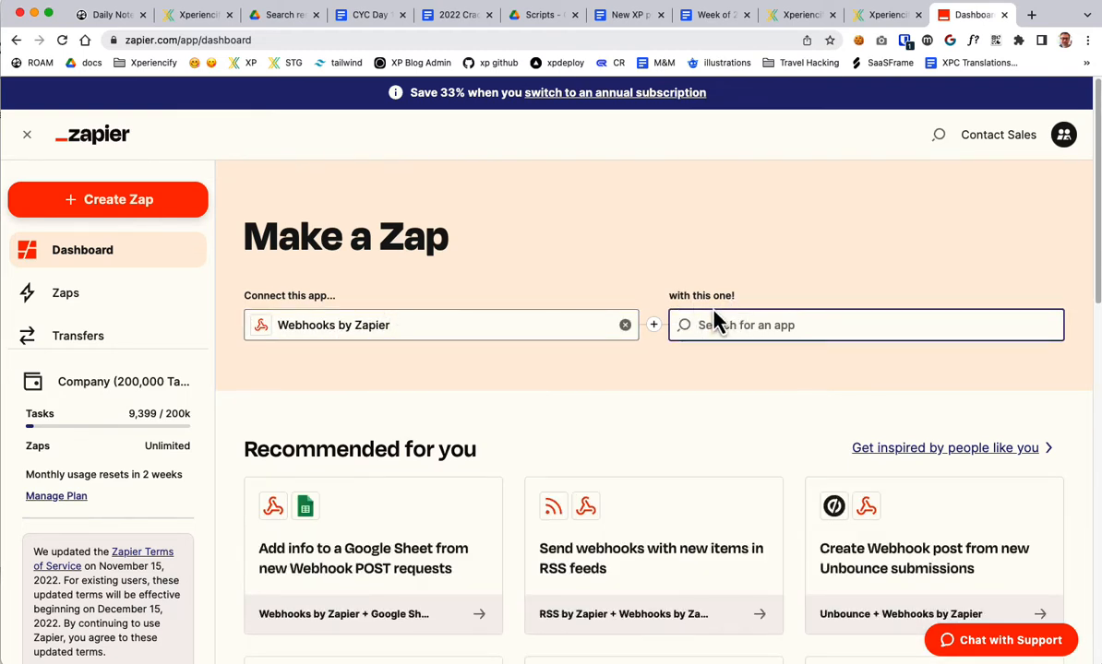
pyautogui.moveTo(238, 295); pyautogui.dragTo(360, 317)
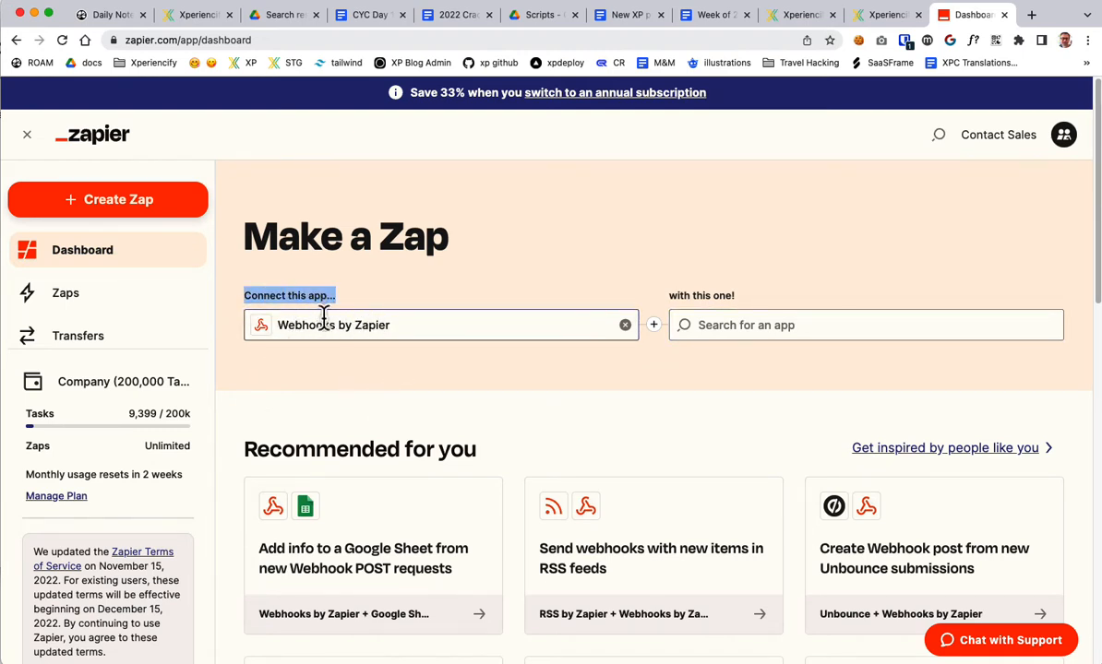
pyautogui.tripleClick(683, 296)
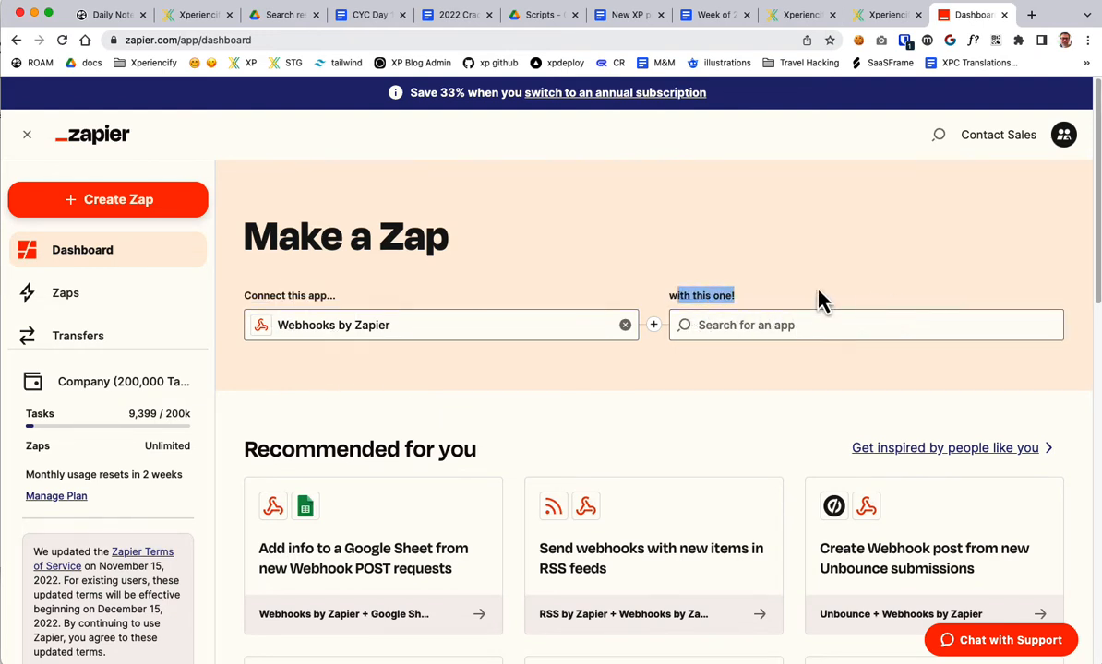
pyautogui.click(792, 330)
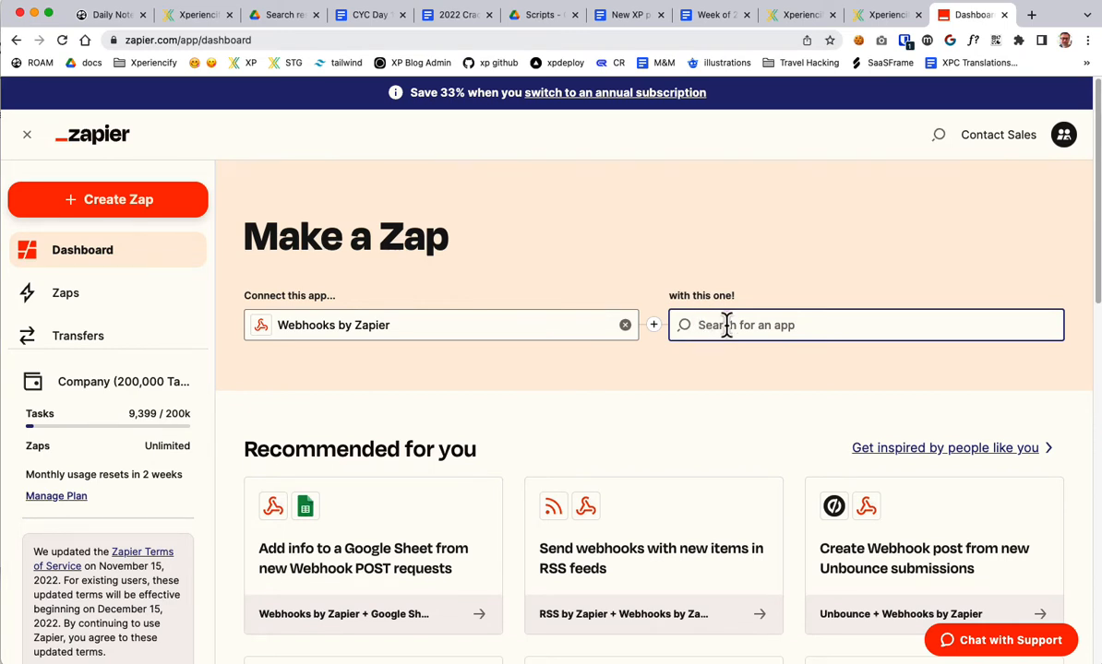
pyautogui.write('keap')
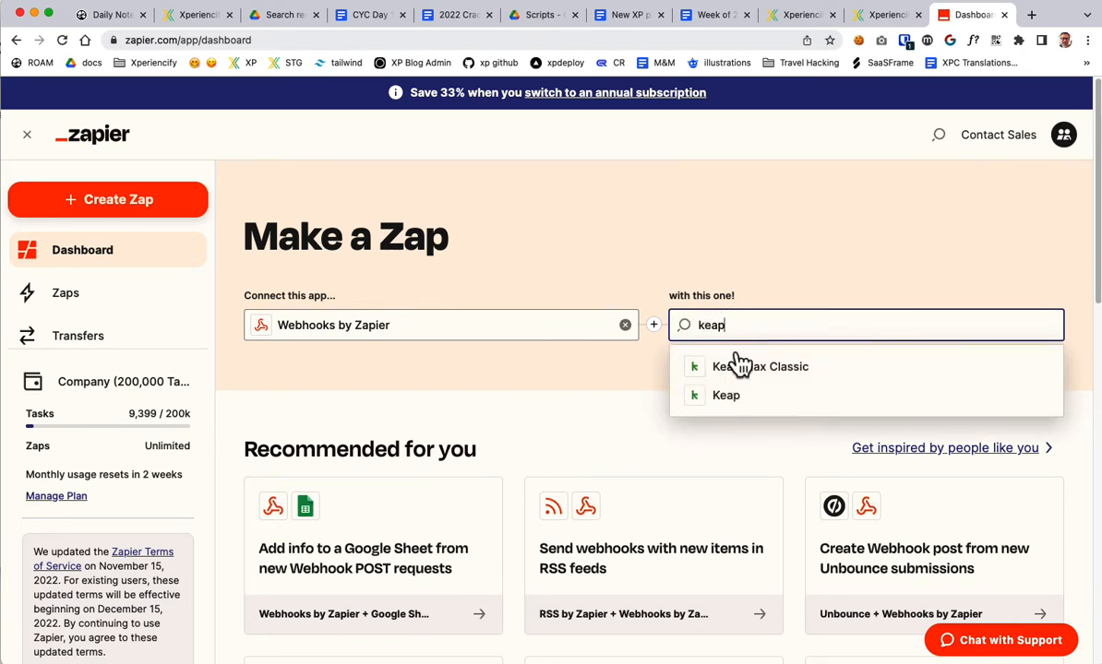
pyautogui.click(742, 369)
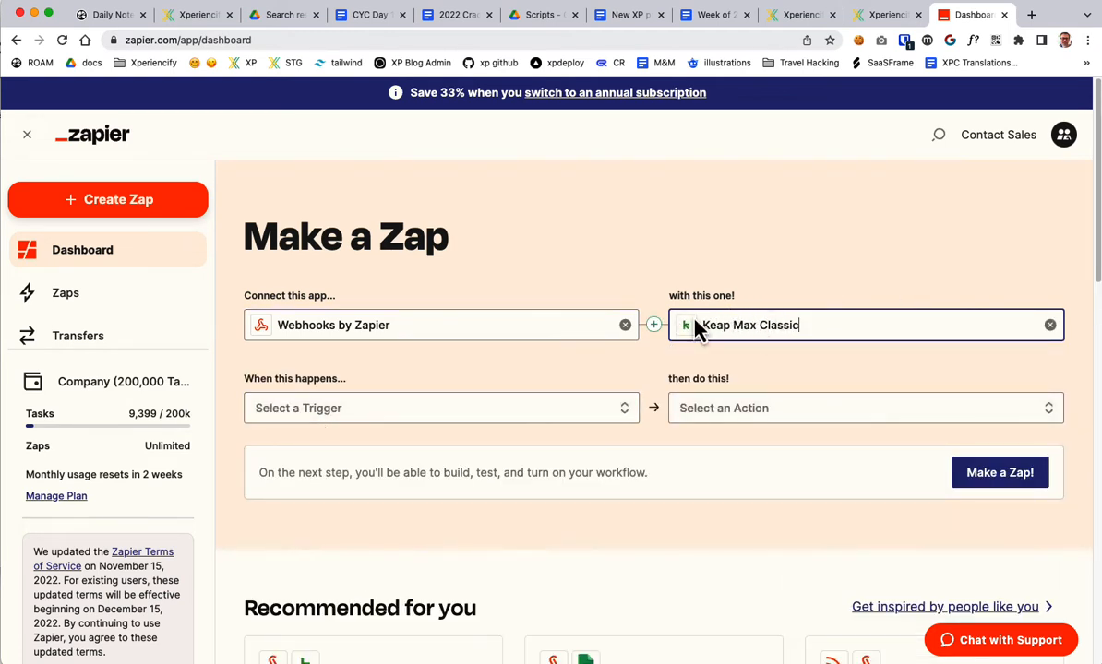
# Set the Zap's trigger event to Catch Hook and its Keap Max Classic action to Tag Existing Contact
pyautogui.click(343, 408)
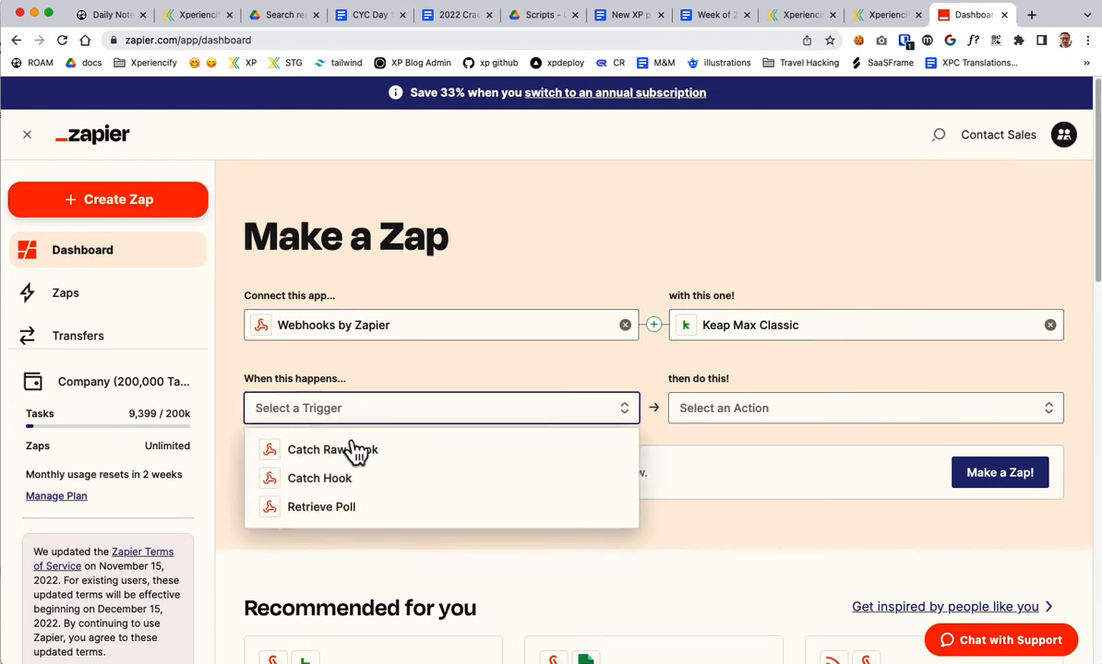
pyautogui.click(347, 478)
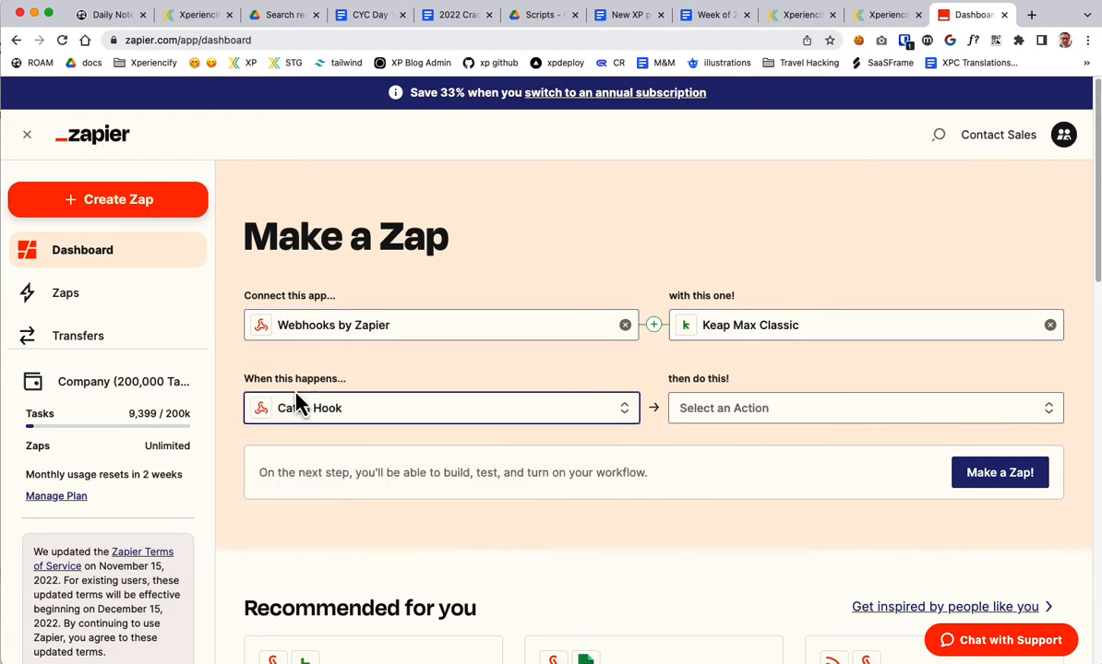
pyautogui.click(747, 415)
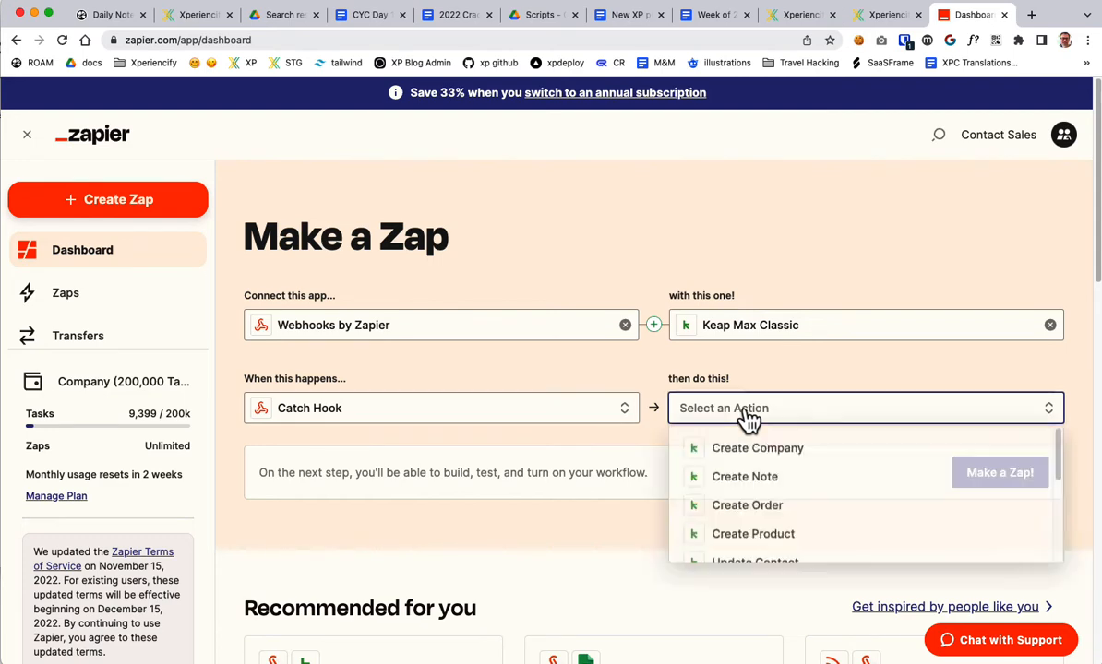
pyautogui.scroll(-2, 844, 507)
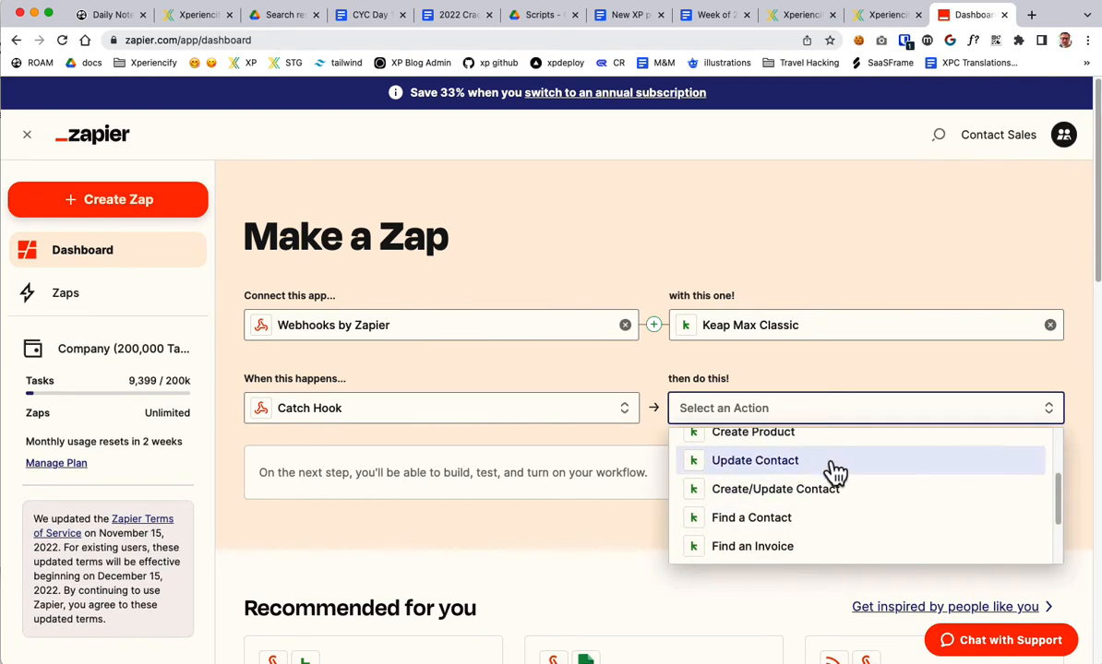
pyautogui.scroll(-2, 837, 500)
pyautogui.scroll(-2, 838, 499)
pyautogui.scroll(5, 824, 436)
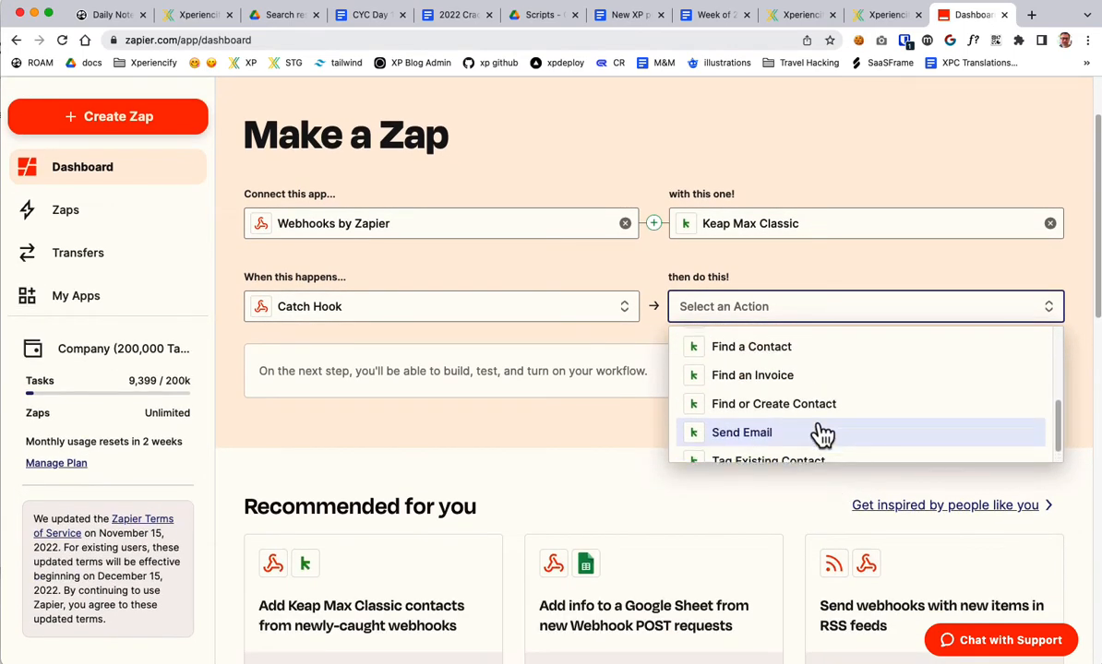
pyautogui.scroll(-5, 818, 435)
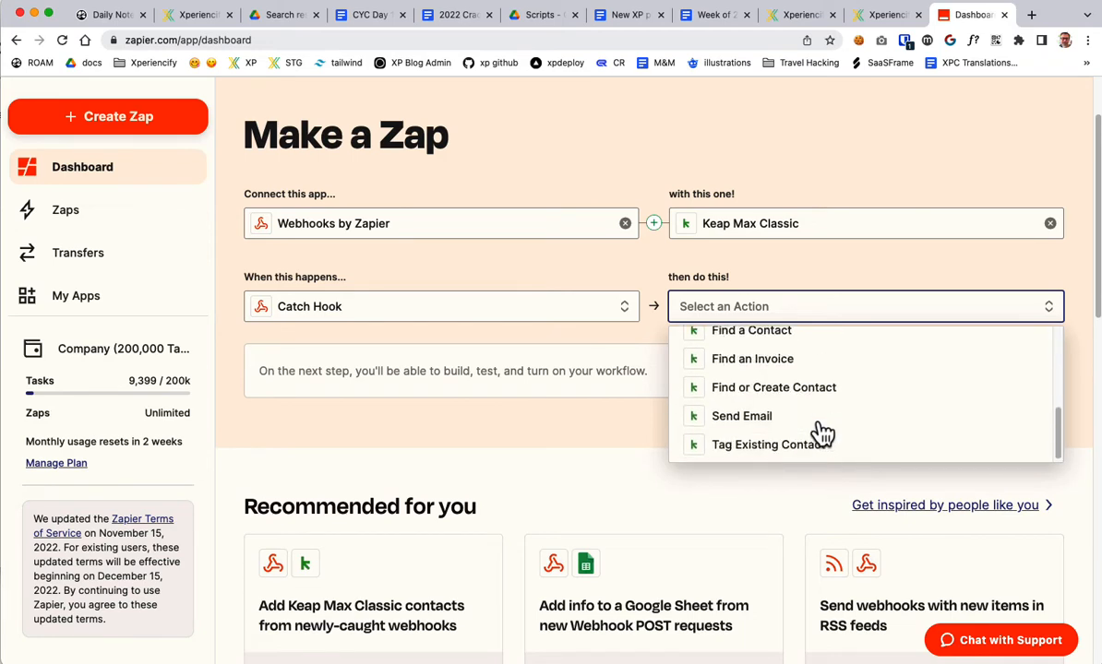
pyautogui.click(830, 443)
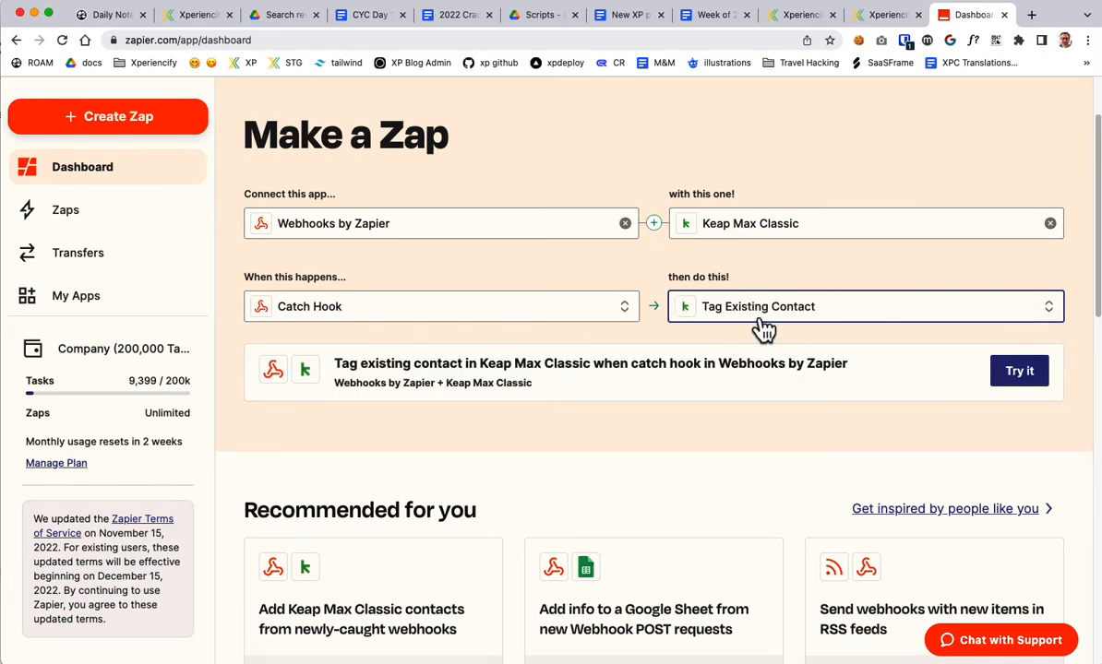
pyautogui.scroll(2, 561, 487)
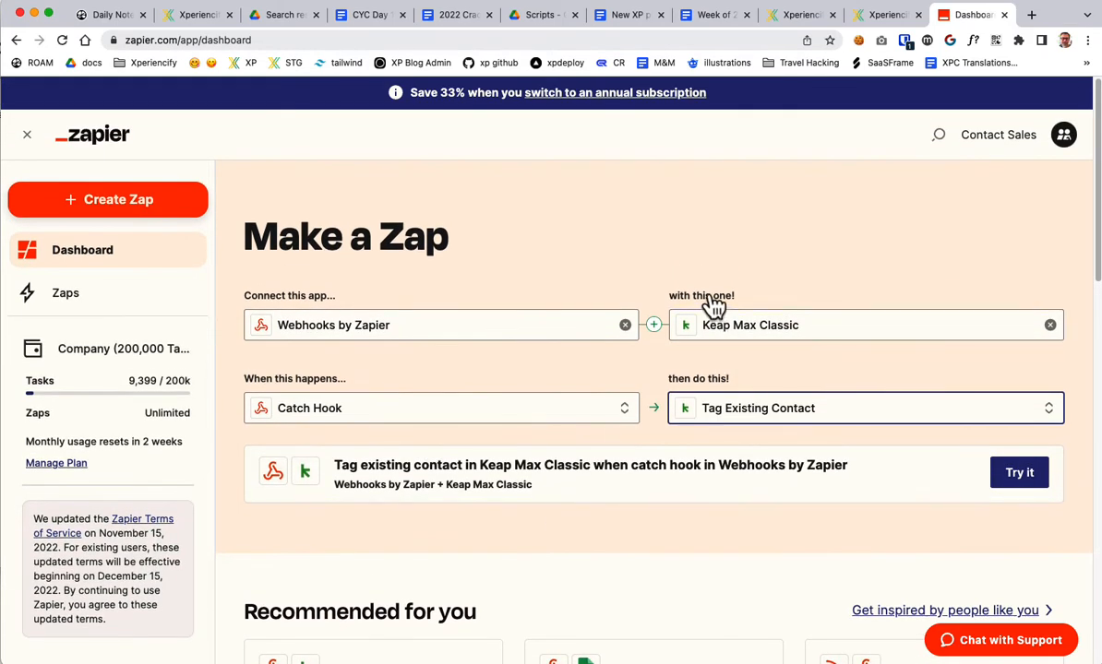
pyautogui.moveTo(710, 287); pyautogui.dragTo(799, 367)
pyautogui.click(713, 313)
pyautogui.moveTo(711, 369)
pyautogui.mouseDown()
pyautogui.moveTo(732, 405)
pyautogui.moveTo(737, 379)
pyautogui.moveTo(692, 379)
pyautogui.moveTo(719, 377)
pyautogui.mouseUp()
pyautogui.click(748, 306)
pyautogui.moveTo(684, 296); pyautogui.dragTo(757, 302)
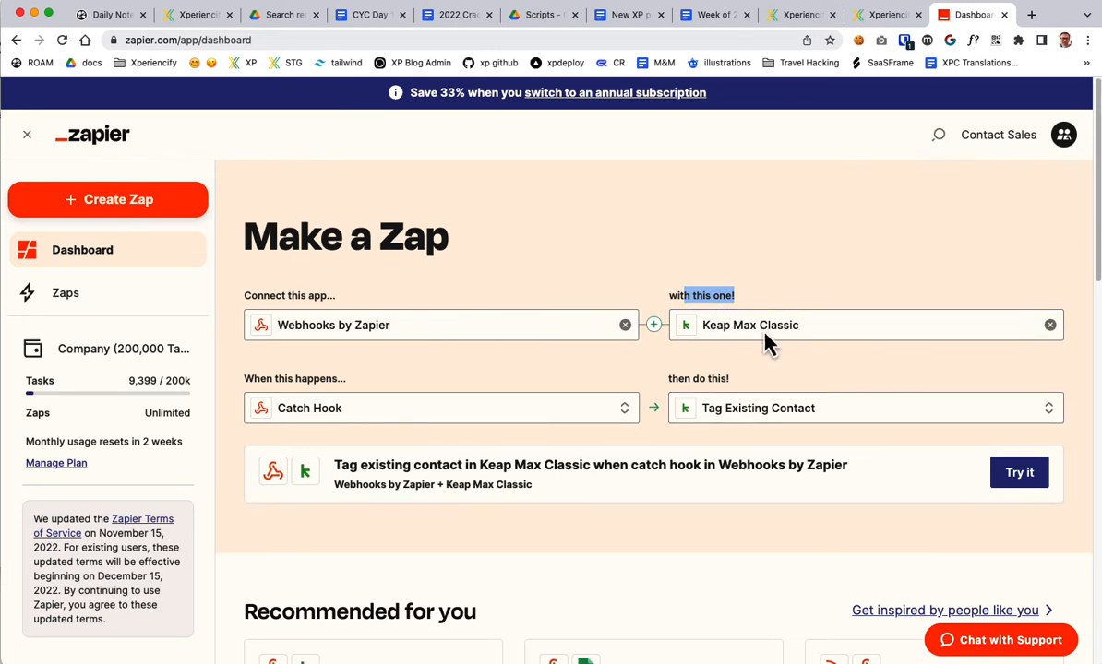
pyautogui.click(728, 300)
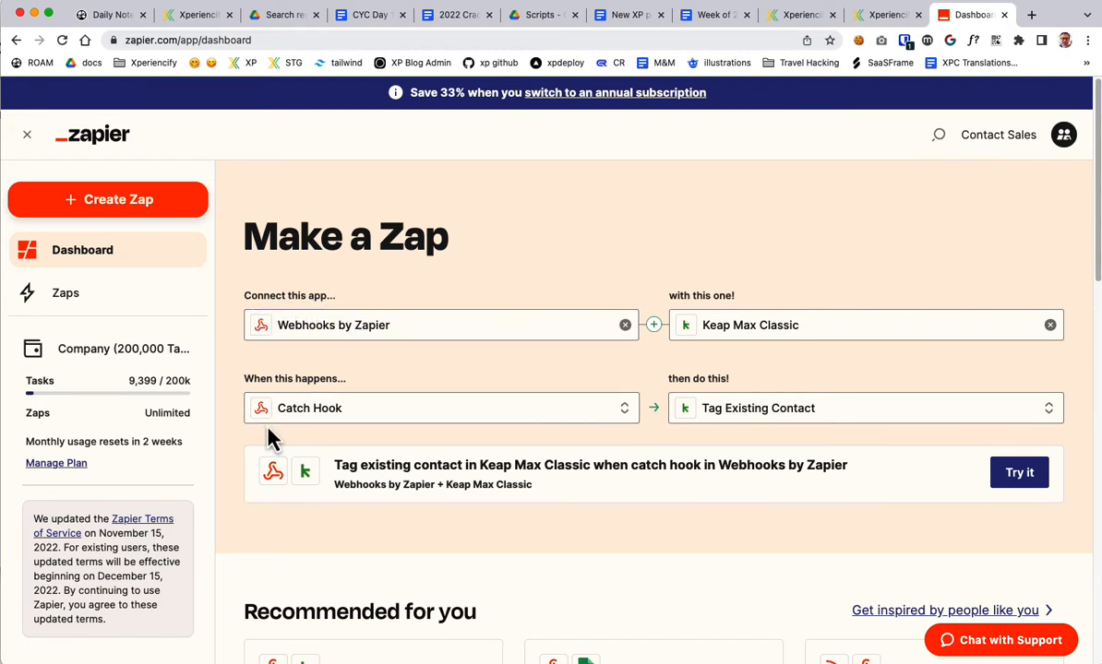
# Create the Zap from these choices and continue through the Catch Hook trigger setup, leaving Pick off a Child Key empty
pyautogui.click(1010, 482)
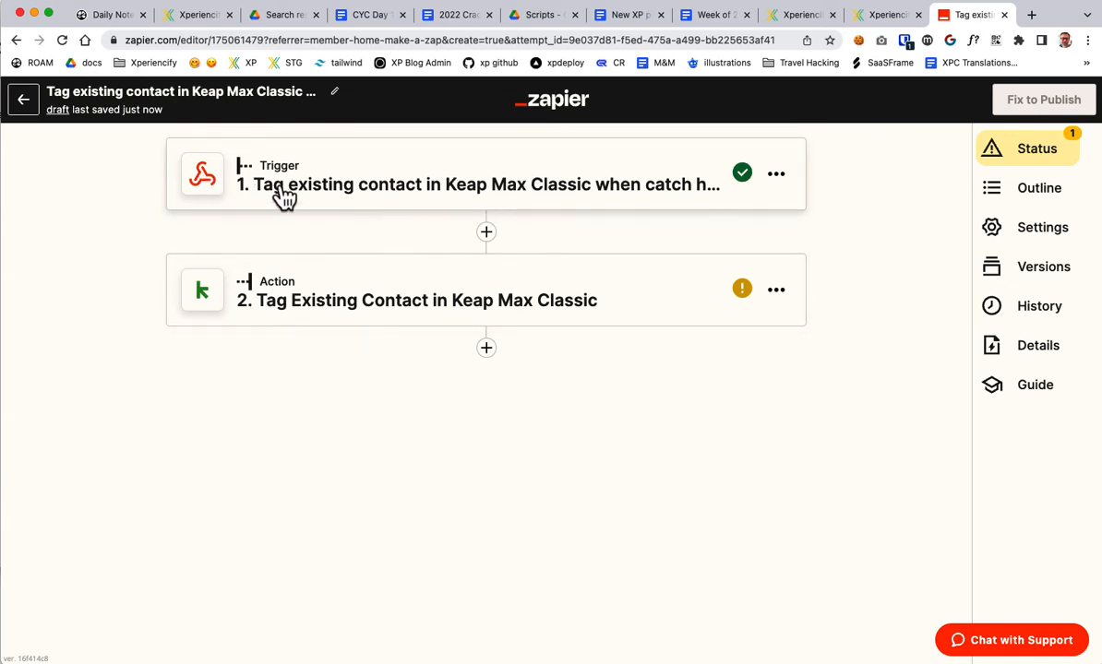
pyautogui.click(444, 180)
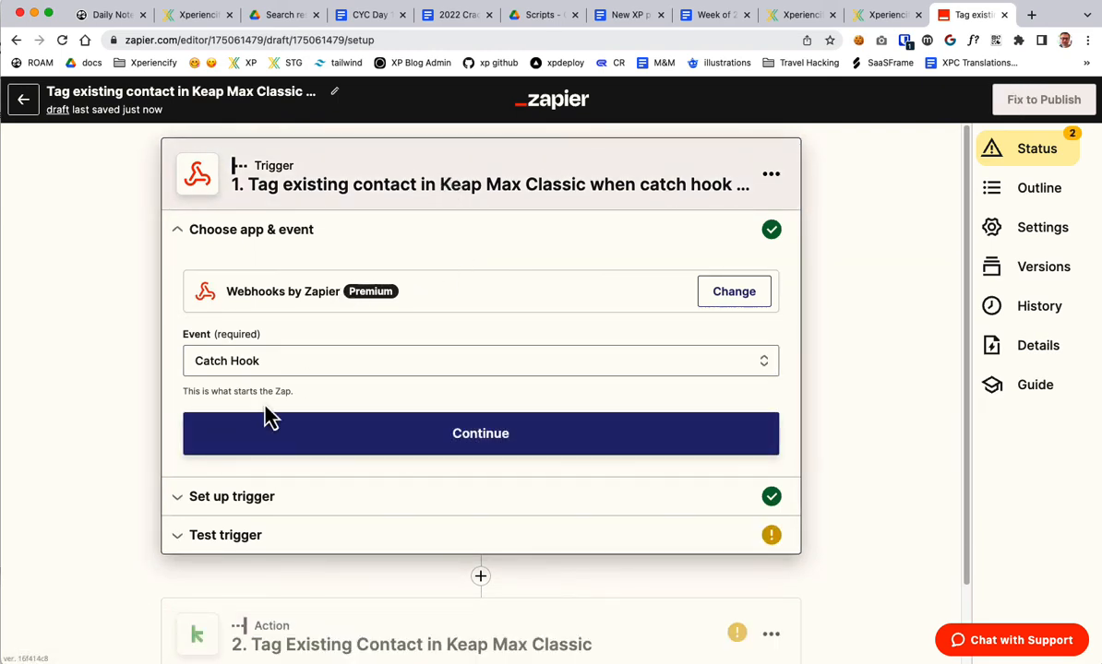
pyautogui.click(499, 441)
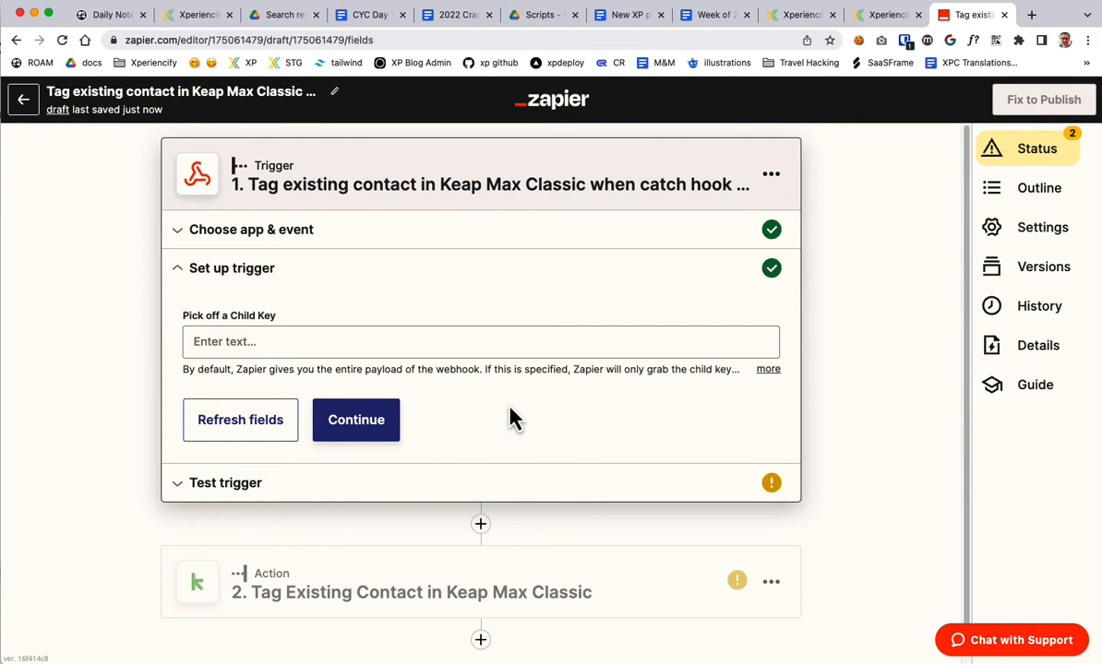
pyautogui.click(310, 238)
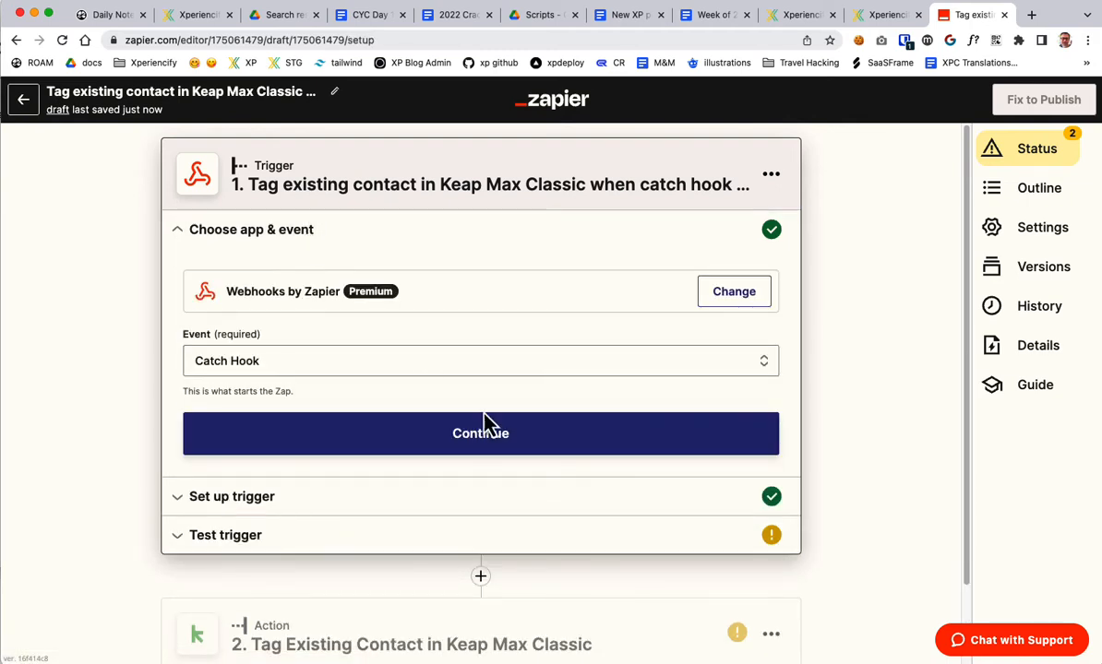
pyautogui.click(483, 440)
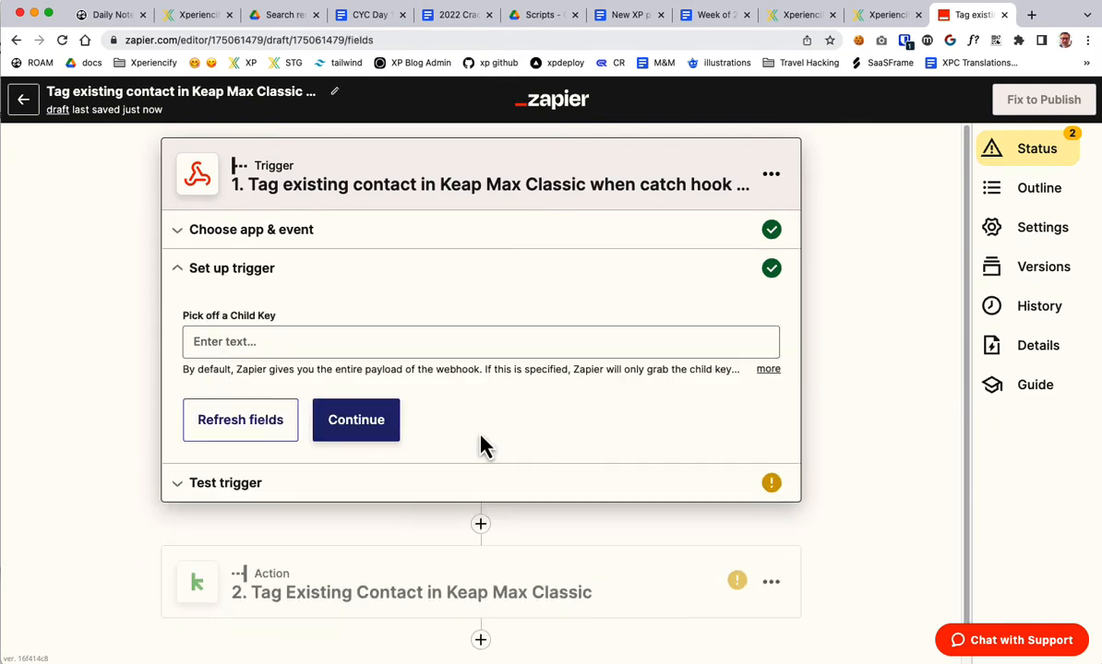
pyautogui.click(273, 340)
pyautogui.click(339, 432)
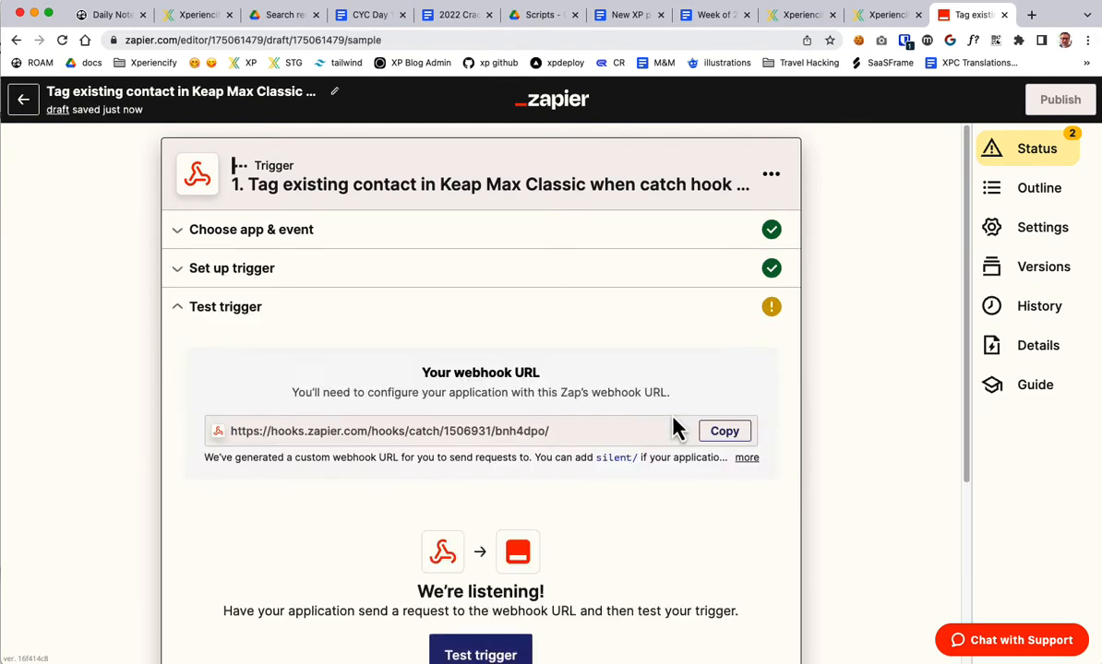
# Copy the custom webhook URL generated for the Zap's trigger
pyautogui.scroll(-1, 421, 397)
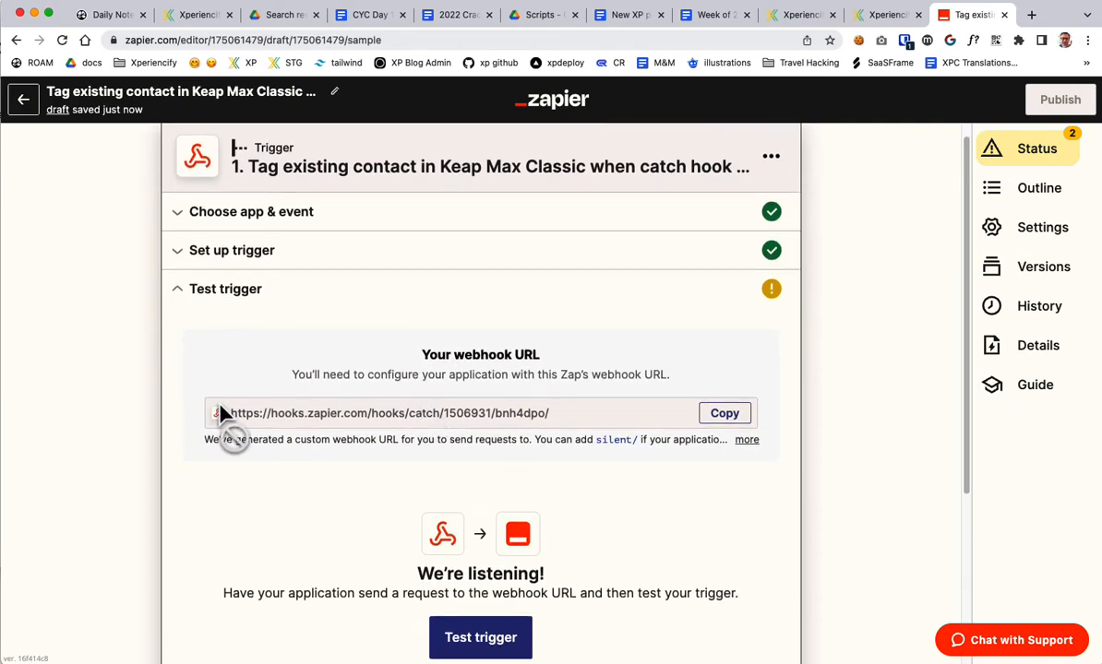
pyautogui.moveTo(552, 415); pyautogui.dragTo(236, 426)
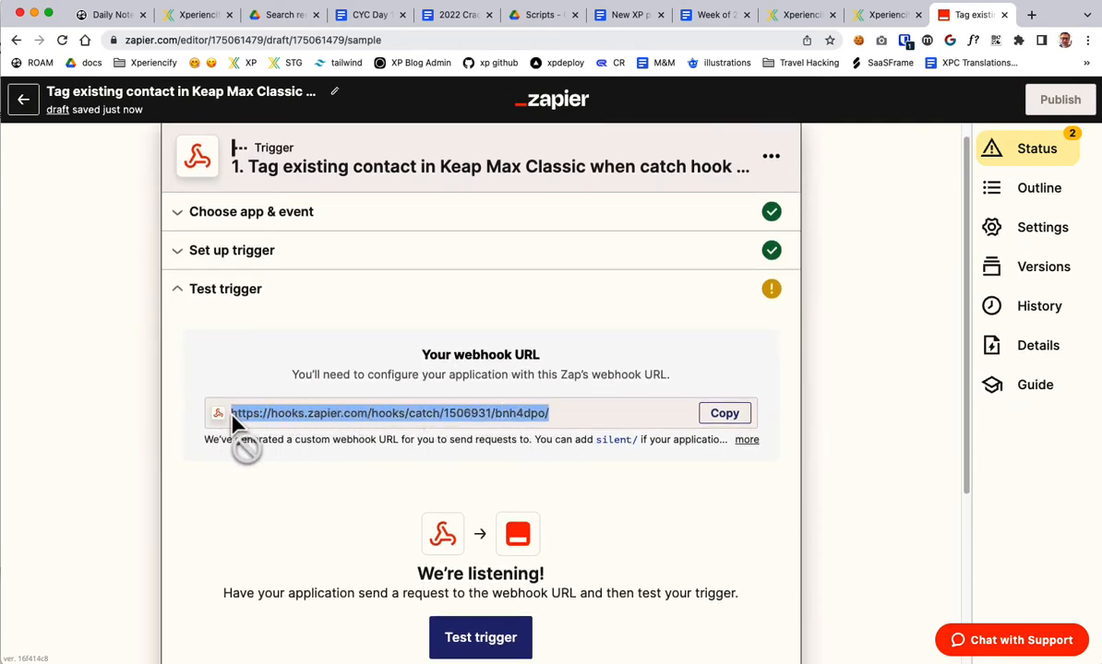
pyautogui.click(728, 423)
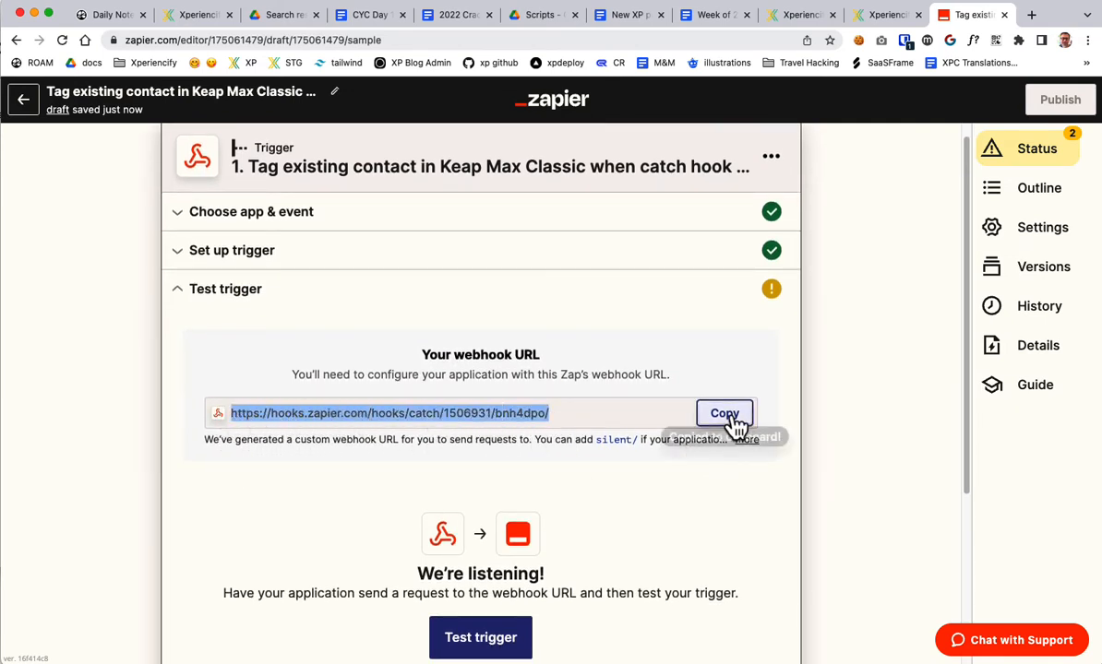
# Switch to the Xperiencify course, start a Webhook action with the copied Zapier URL and post a test to it
pyautogui.click(891, 20)
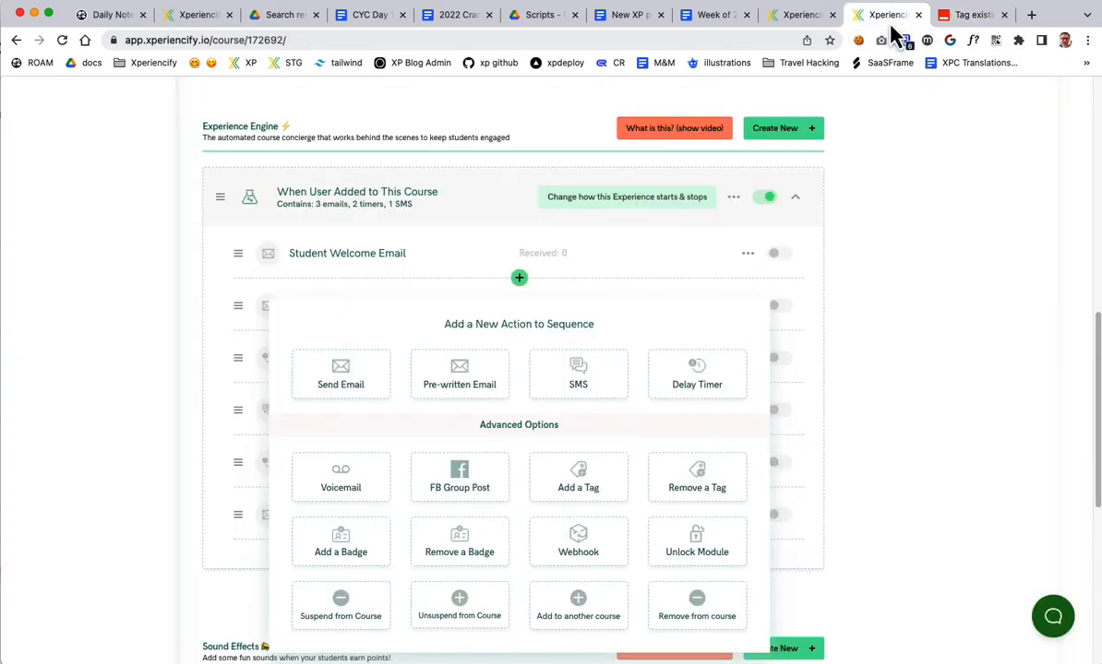
pyautogui.click(583, 544)
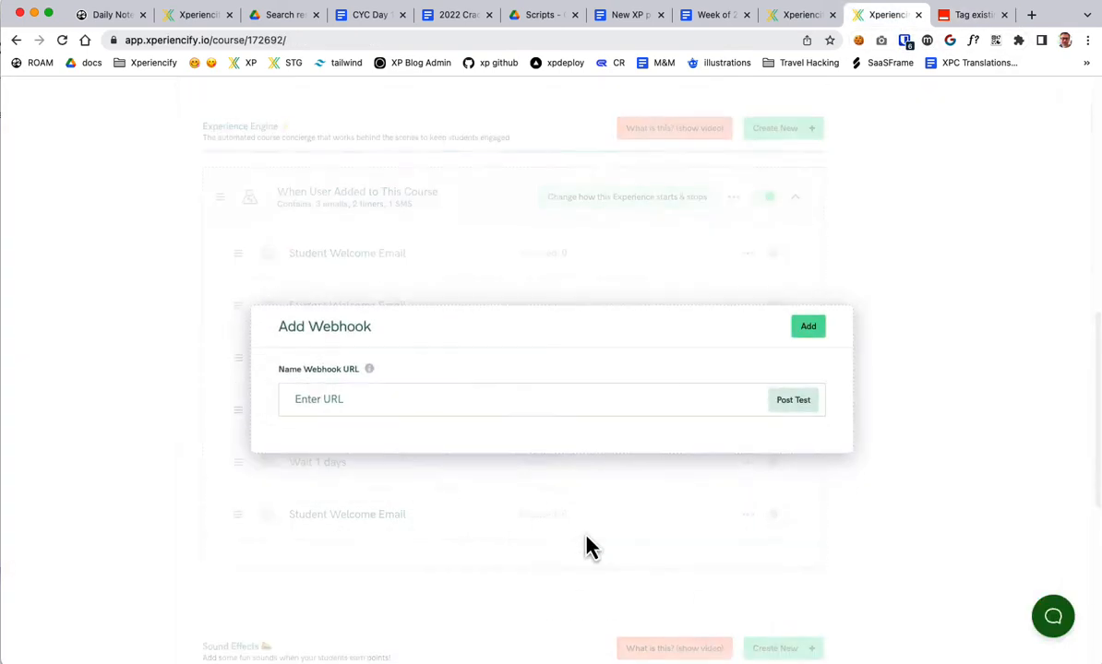
pyautogui.click(332, 392)
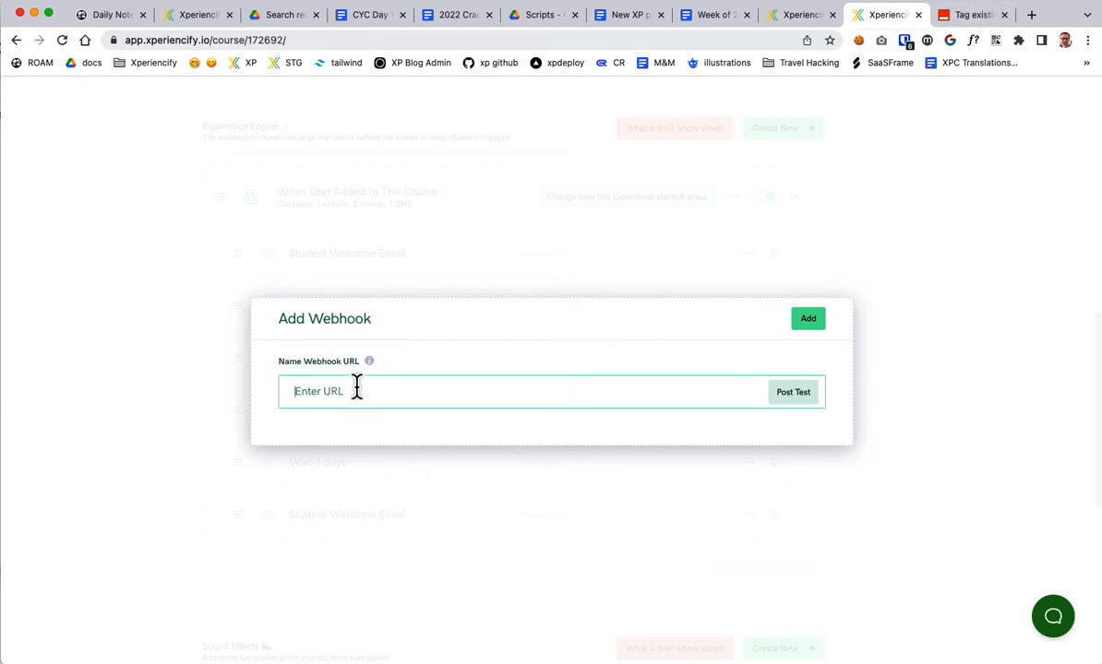
pyautogui.rightClick(357, 389)
pyautogui.click(398, 487)
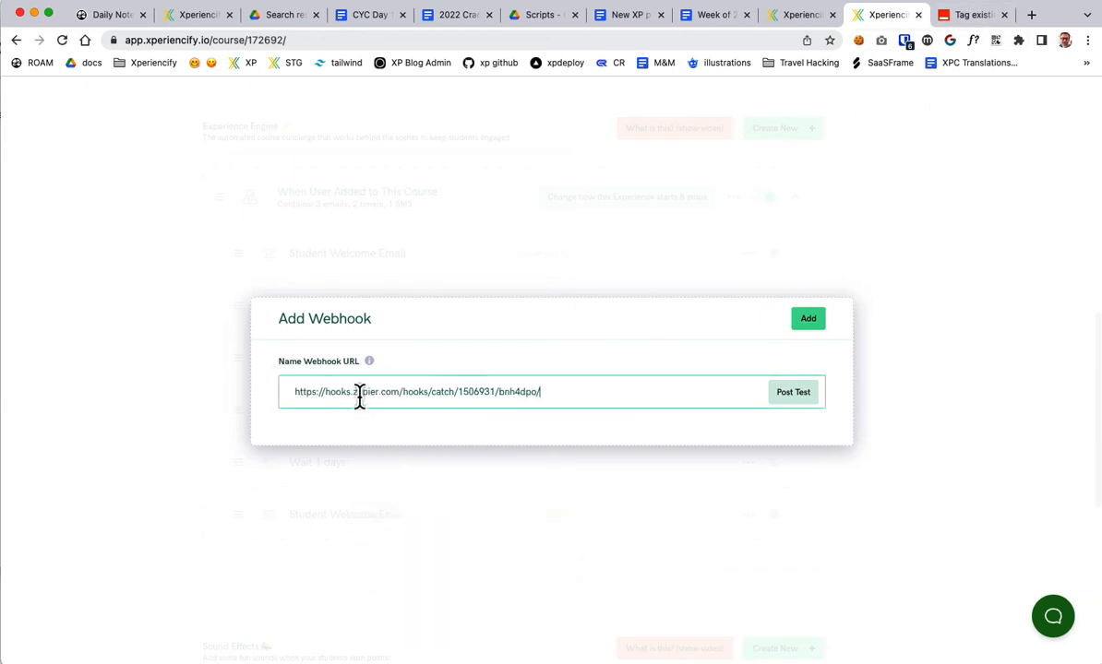
pyautogui.click(791, 404)
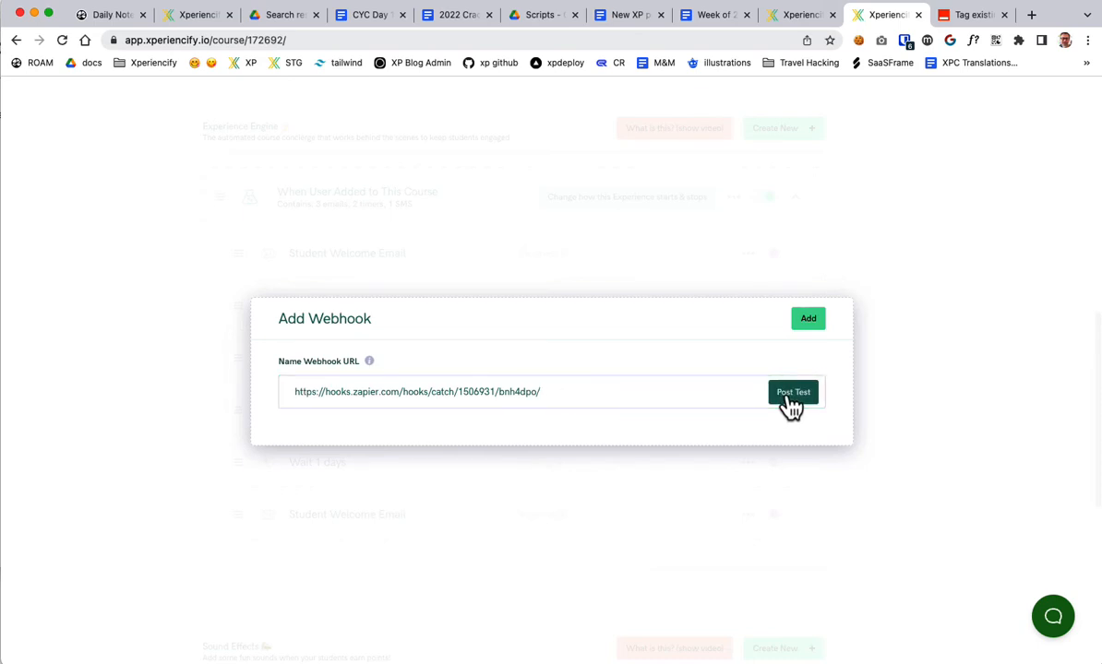
pyautogui.click(805, 406)
# Switch back to the Zapier editor and test the Catch Hook trigger
pyautogui.click(975, 15)
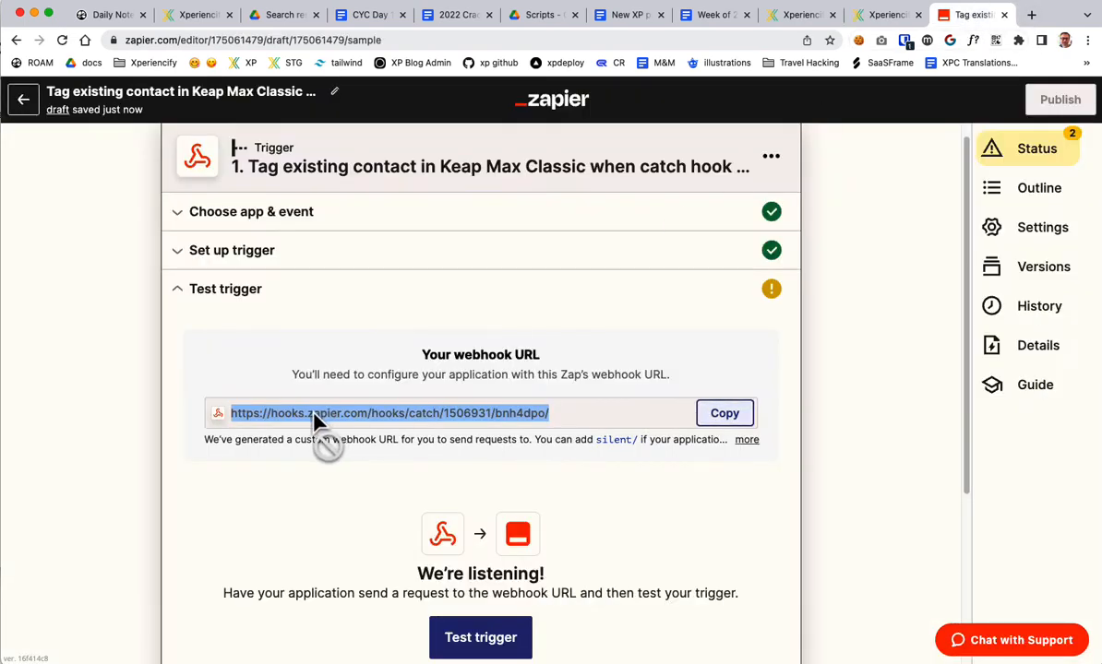
pyautogui.moveTo(313, 420); pyautogui.dragTo(620, 438)
pyautogui.scroll(-1, 612, 442)
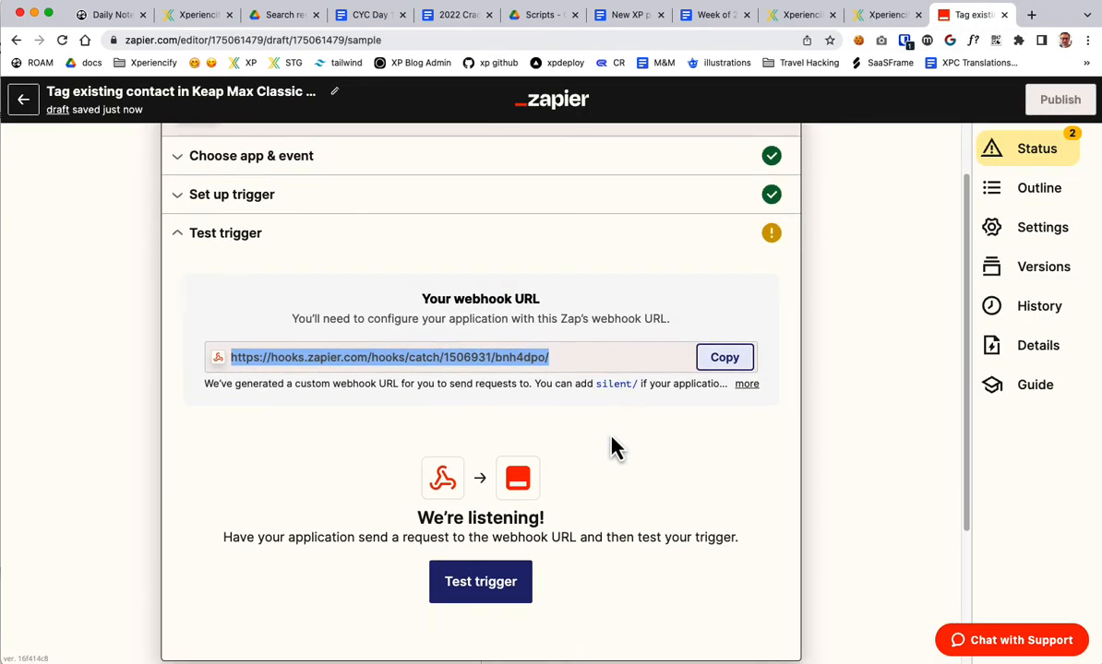
pyautogui.click(497, 592)
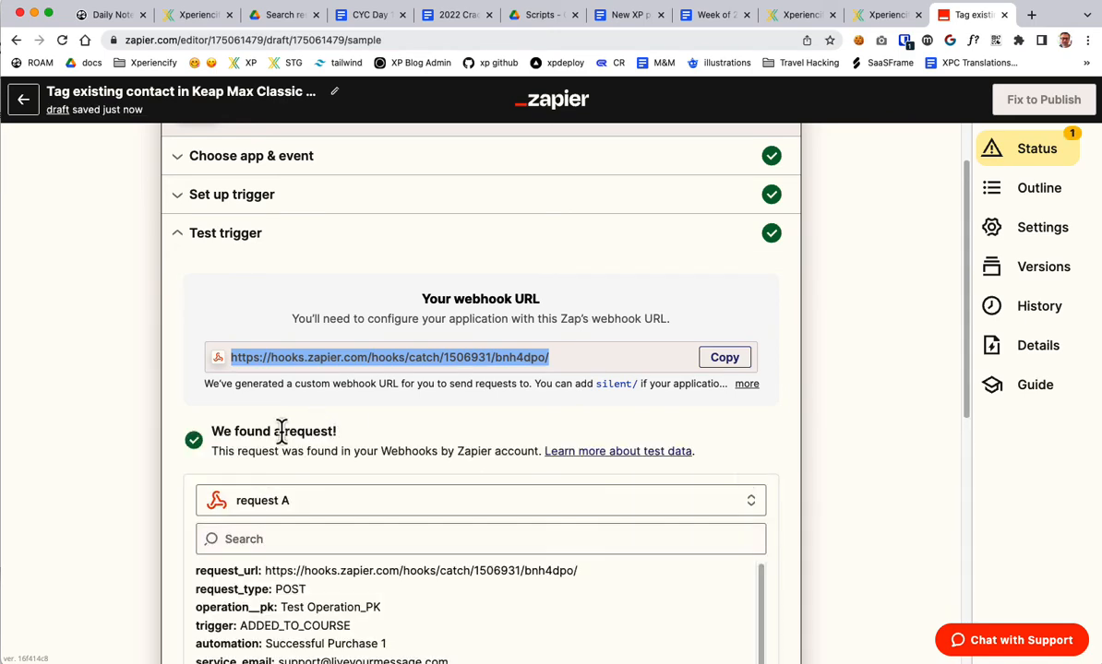
# Examine the fields of the received test request, including coach email, school, student email, names and phone
pyautogui.moveTo(233, 431); pyautogui.dragTo(351, 437)
pyautogui.scroll(-4, 385, 400)
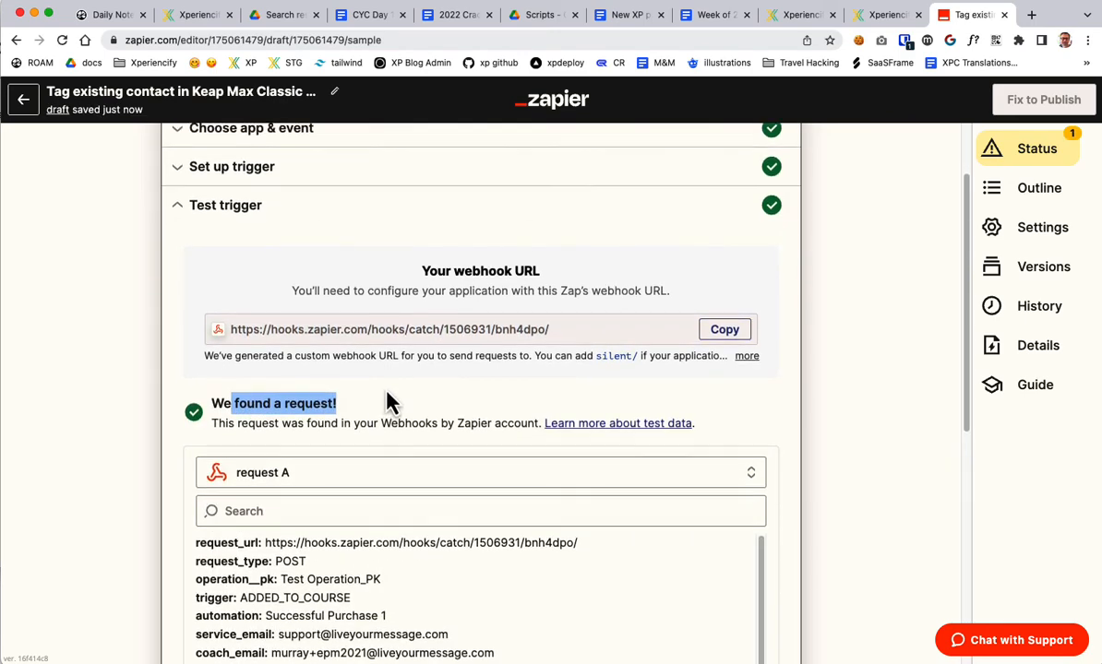
pyautogui.scroll(-2, 390, 396)
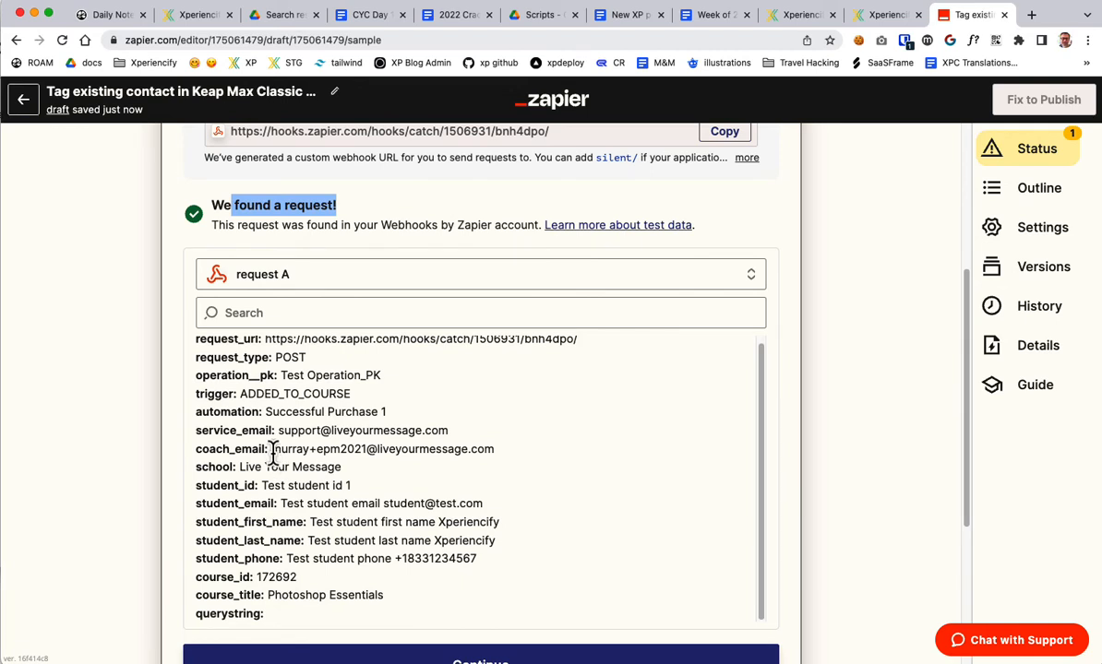
pyautogui.moveTo(272, 452); pyautogui.dragTo(424, 455)
pyautogui.scroll(-1, 377, 485)
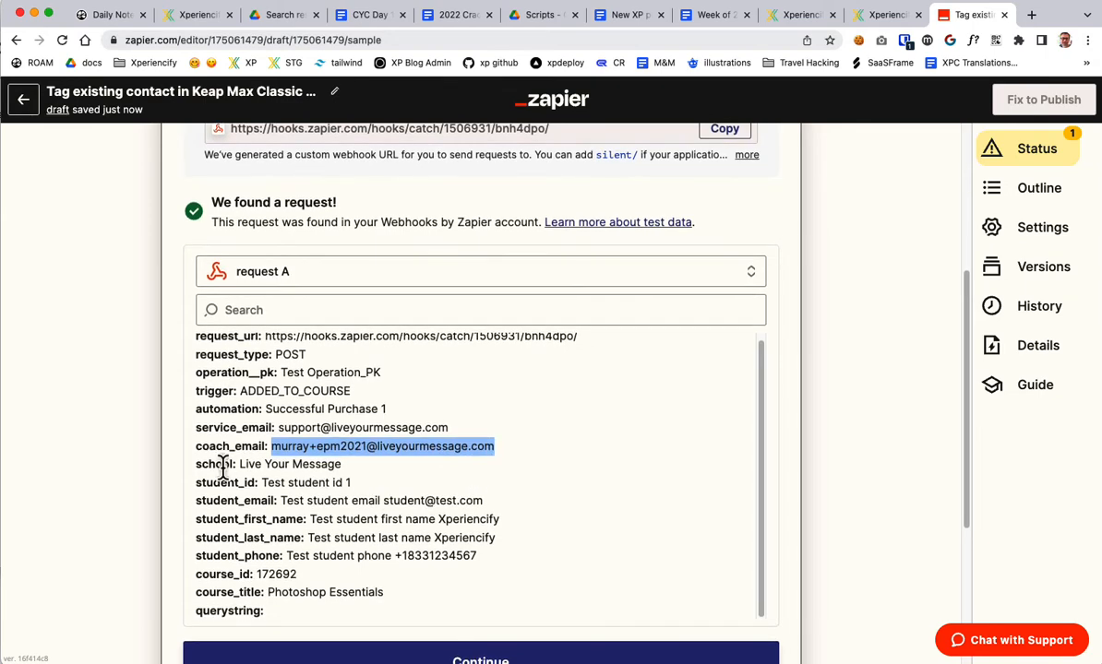
pyautogui.moveTo(247, 471); pyautogui.dragTo(343, 477)
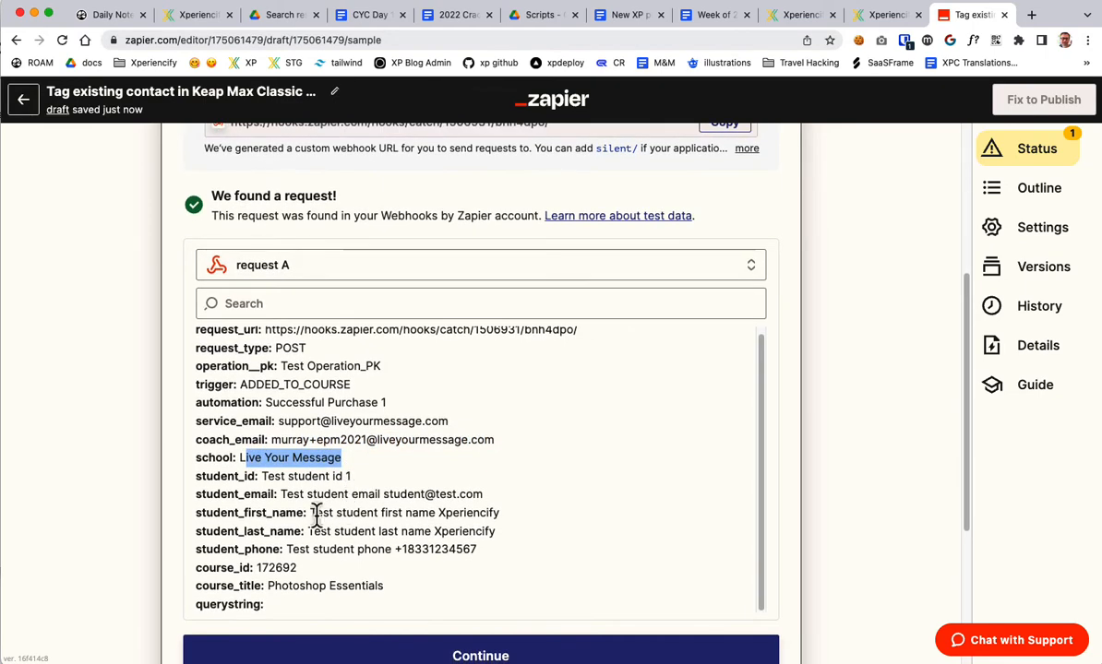
pyautogui.scroll(-1, 332, 553)
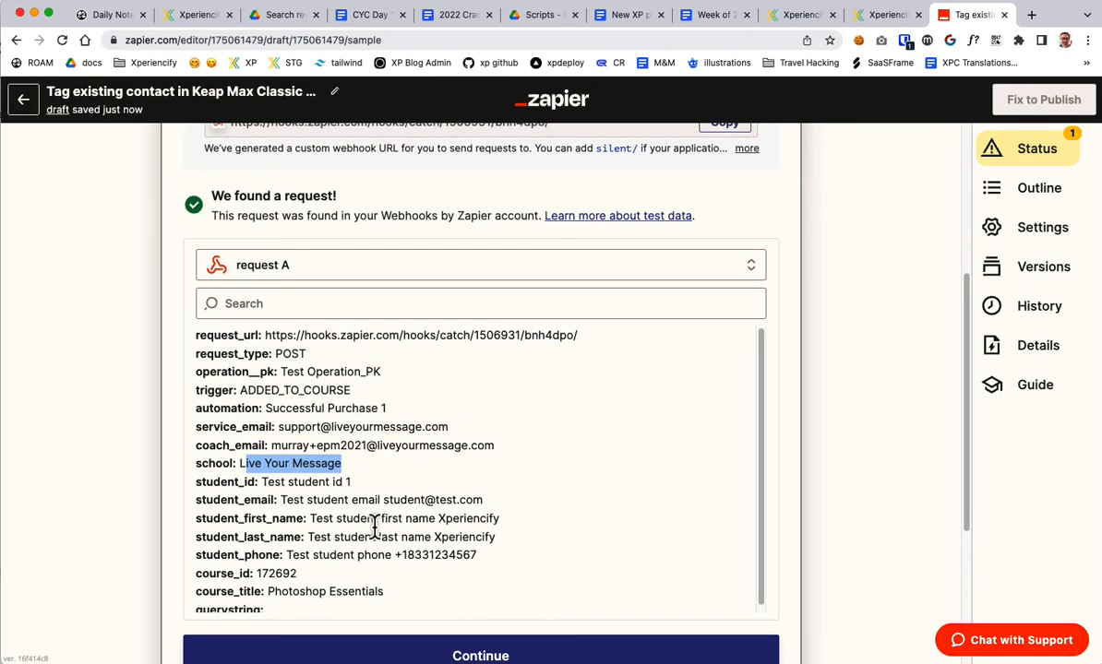
pyautogui.scroll(-1, 393, 536)
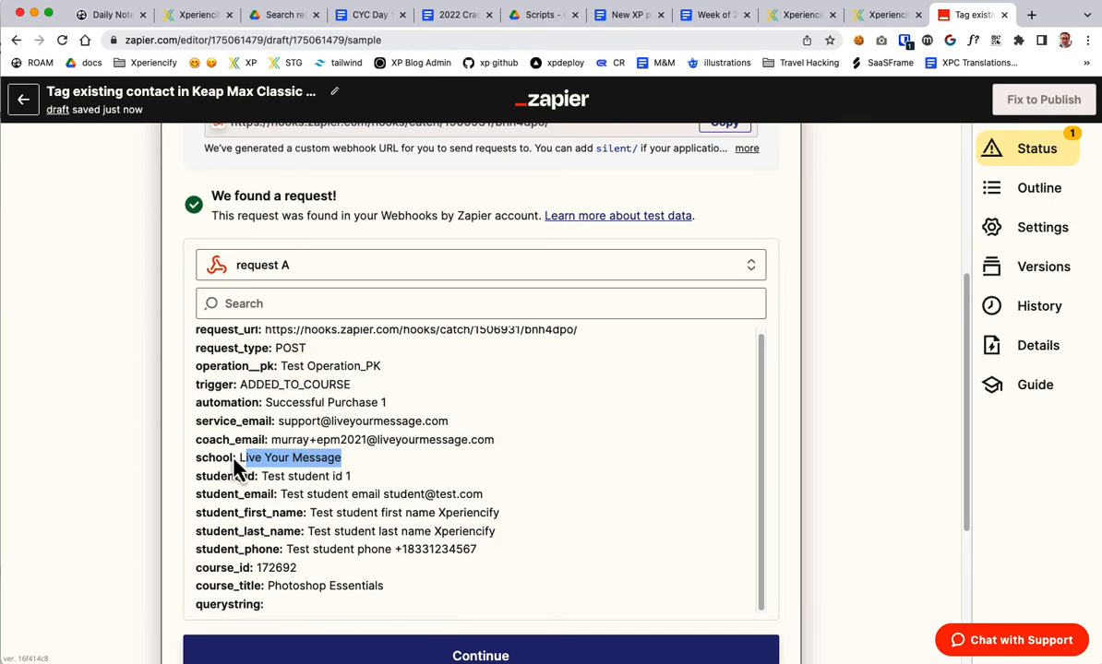
pyautogui.moveTo(287, 495); pyautogui.dragTo(451, 501)
pyautogui.moveTo(322, 513); pyautogui.dragTo(489, 529)
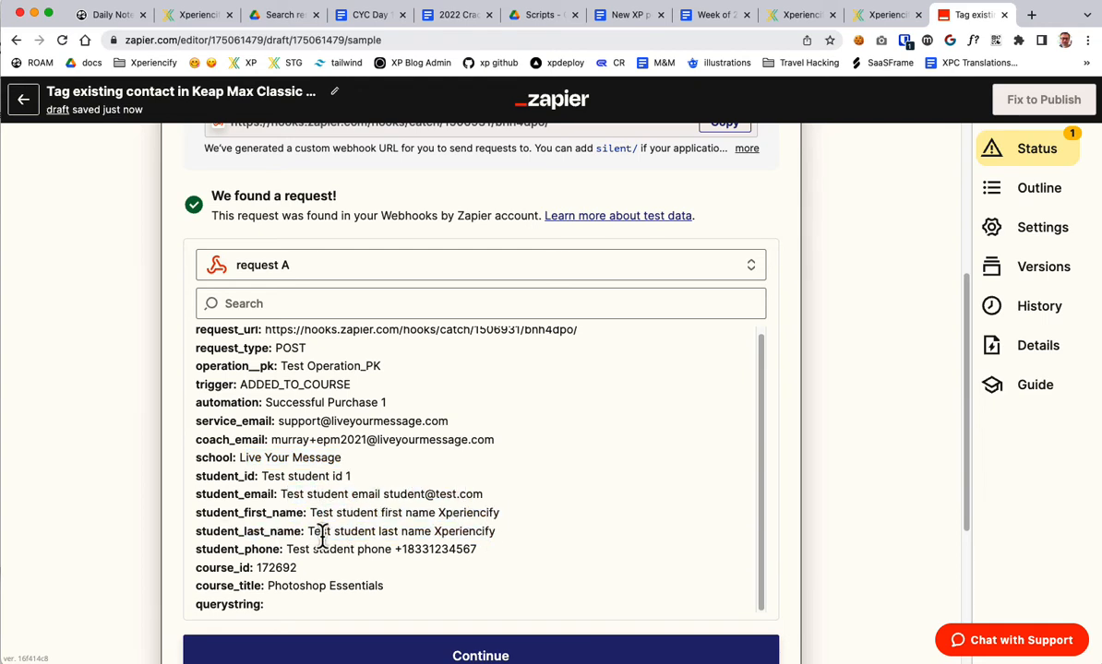
pyautogui.moveTo(322, 533); pyautogui.dragTo(463, 550)
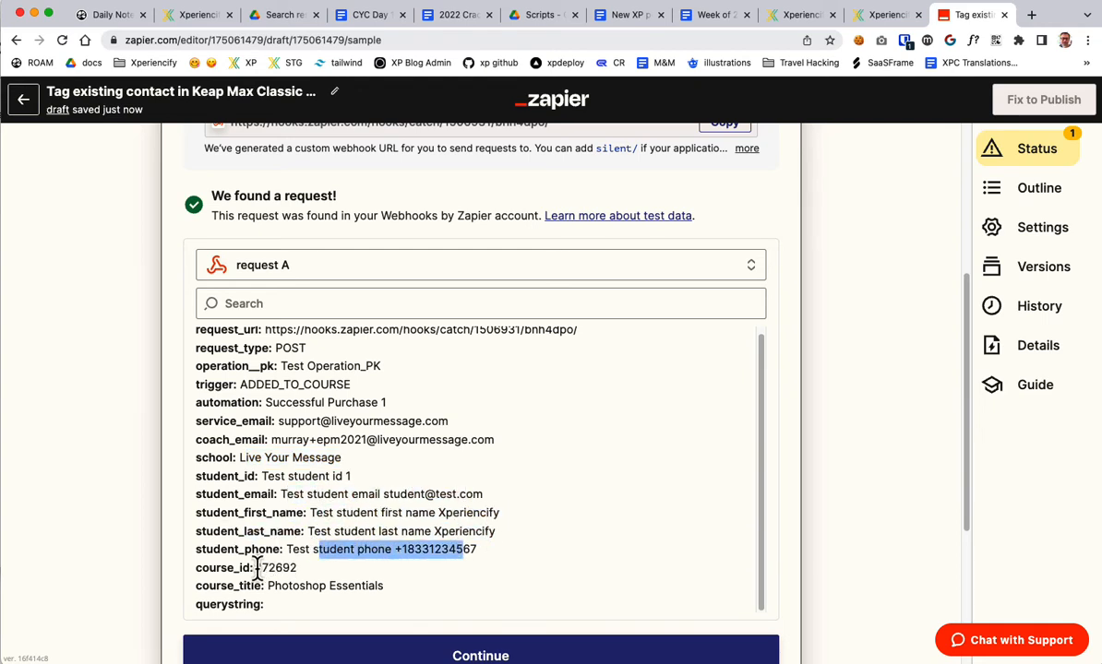
# Switch to the Xperiencify course and add the webhook with the Zapier URL to the experience
pyautogui.moveTo(256, 568); pyautogui.dragTo(299, 568)
pyautogui.click(884, 16)
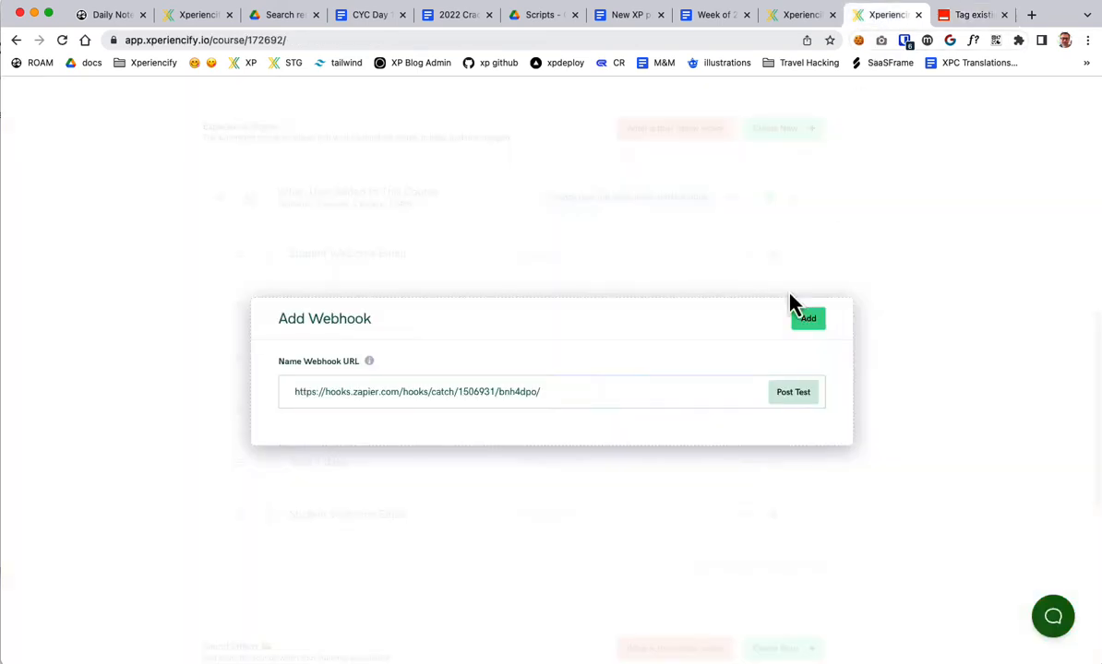
pyautogui.click(808, 319)
# Check the course's title in Xperiencify, then compare it with the course_title field of the test request in Zapier
pyautogui.scroll(10, 625, 364)
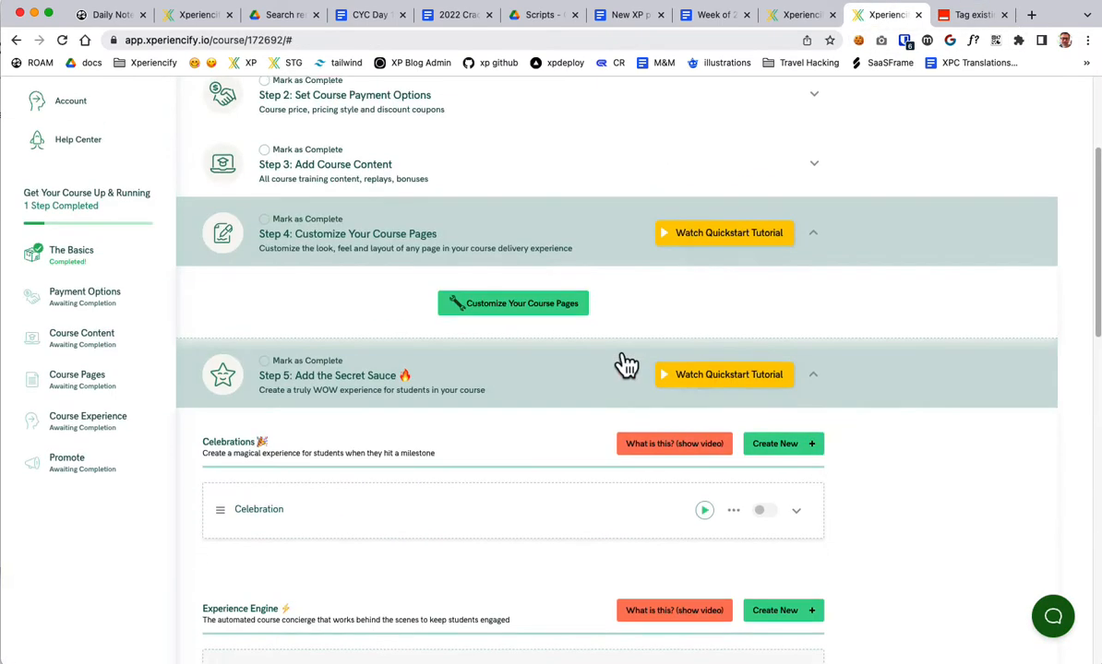
pyautogui.moveTo(222, 100); pyautogui.dragTo(395, 120)
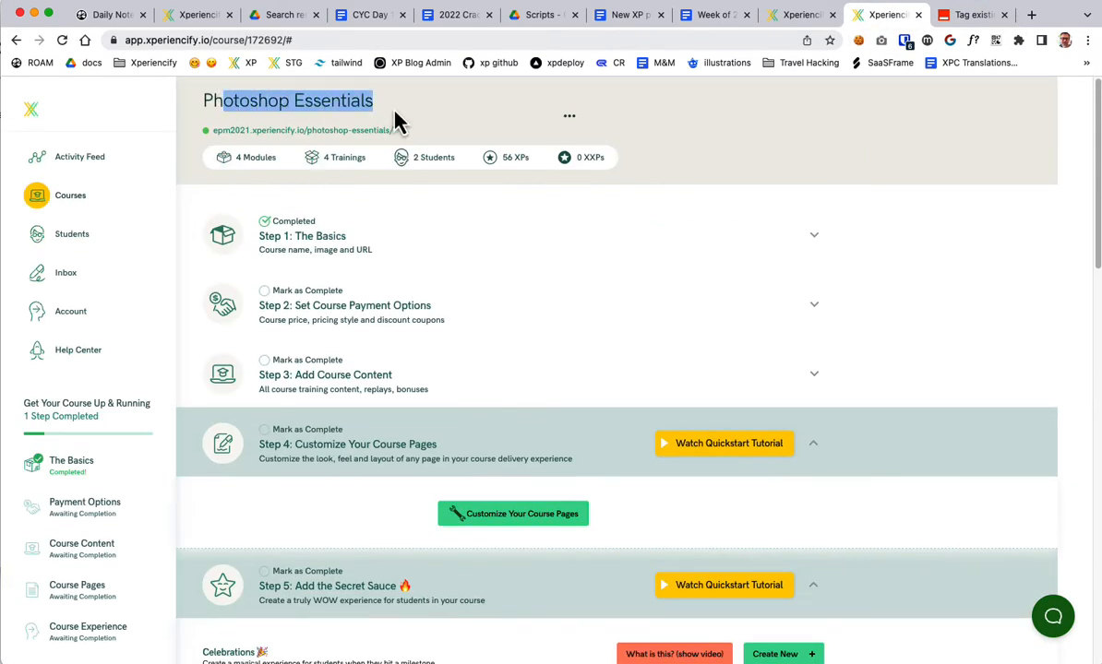
pyautogui.click(968, 15)
pyautogui.moveTo(261, 569); pyautogui.dragTo(394, 592)
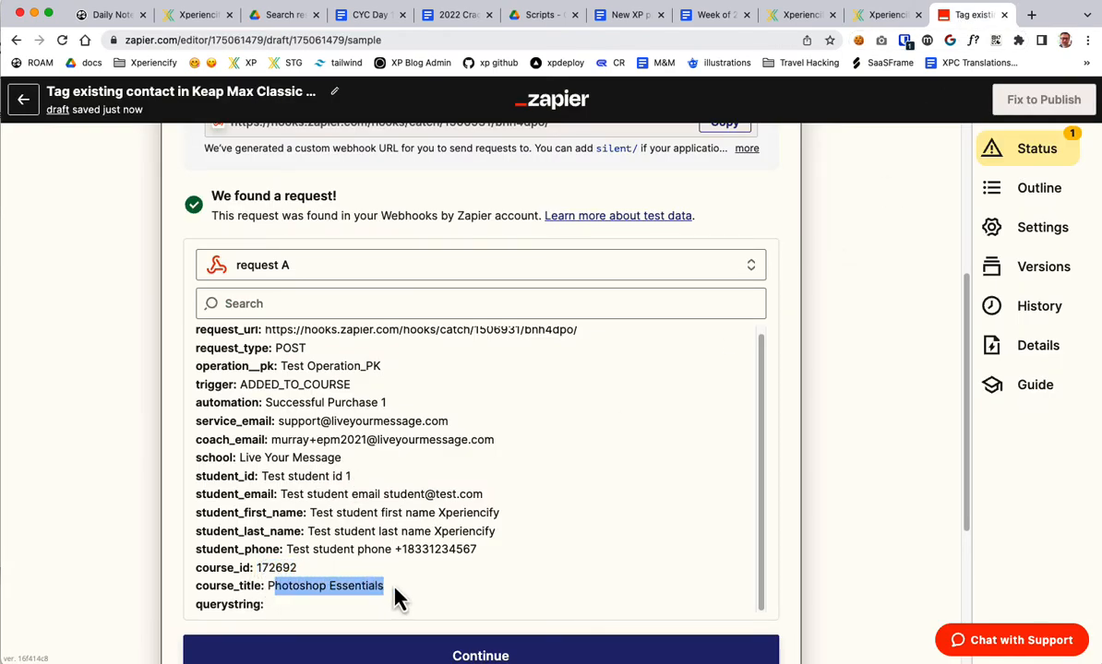
pyautogui.moveTo(195, 600); pyautogui.dragTo(282, 621)
pyautogui.click(274, 625)
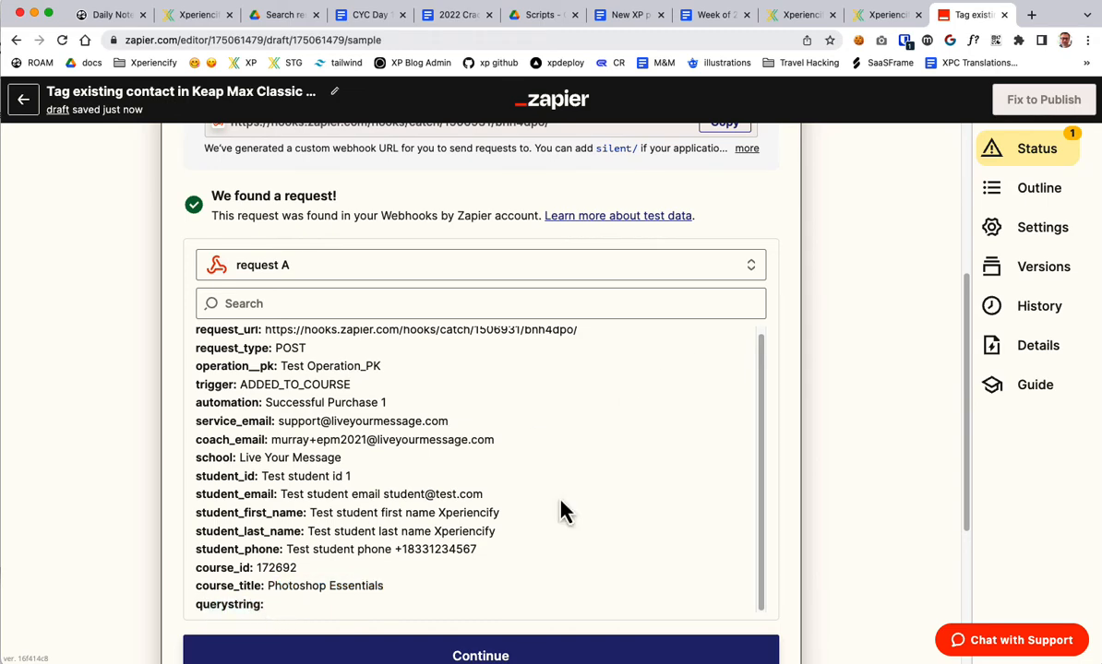
# Switch to the Xperiencify course and move Call Webhook above the first Student Welcome Email in the When User Added to This Course experience
pyautogui.click(889, 15)
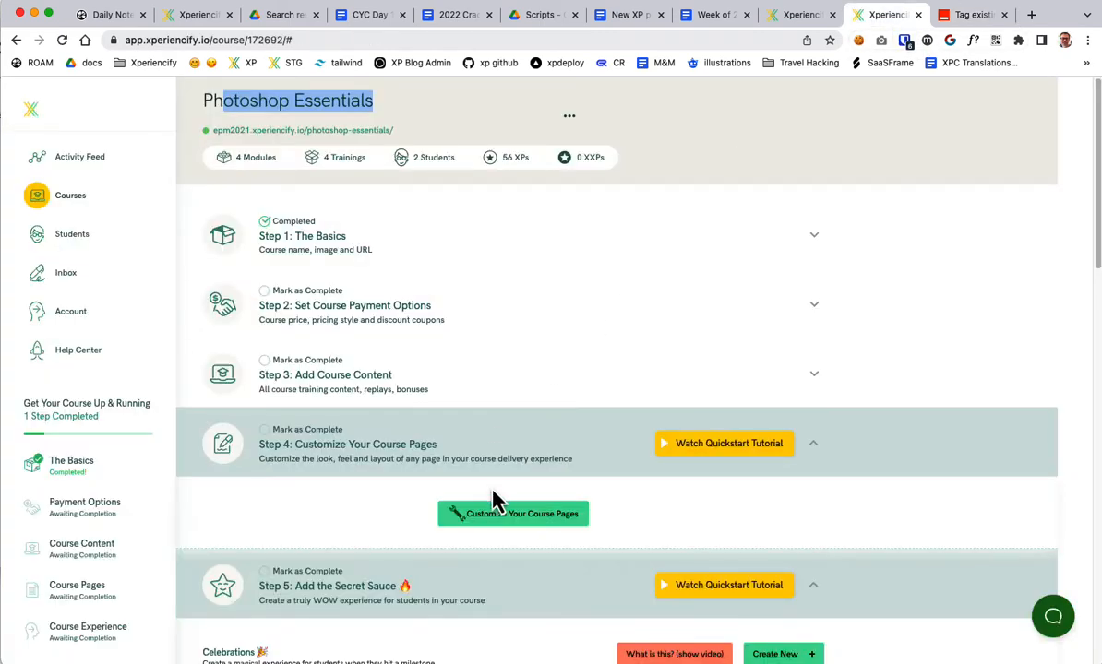
pyautogui.click(778, 14)
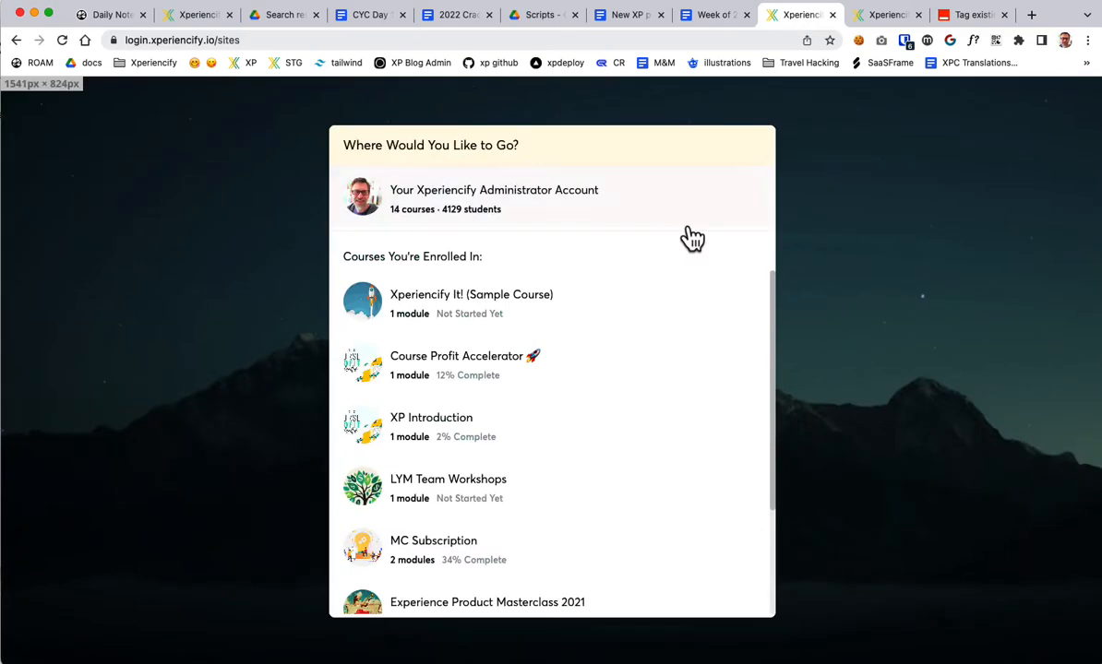
pyautogui.click(890, 16)
pyautogui.scroll(-15, 526, 509)
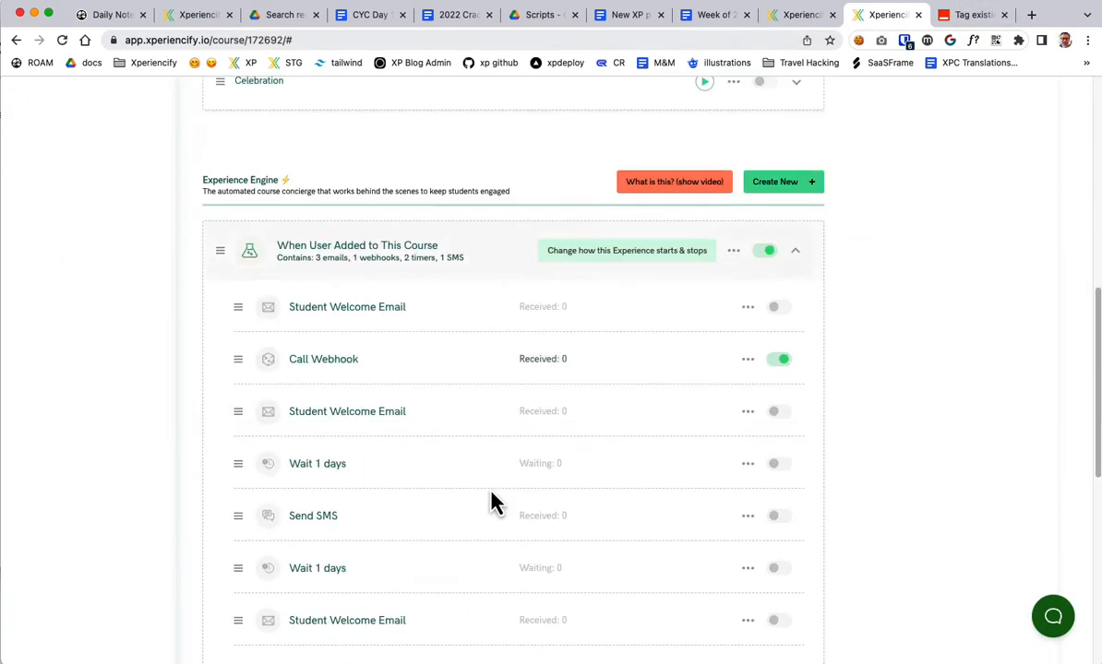
pyautogui.scroll(5, 492, 502)
pyautogui.click(359, 330)
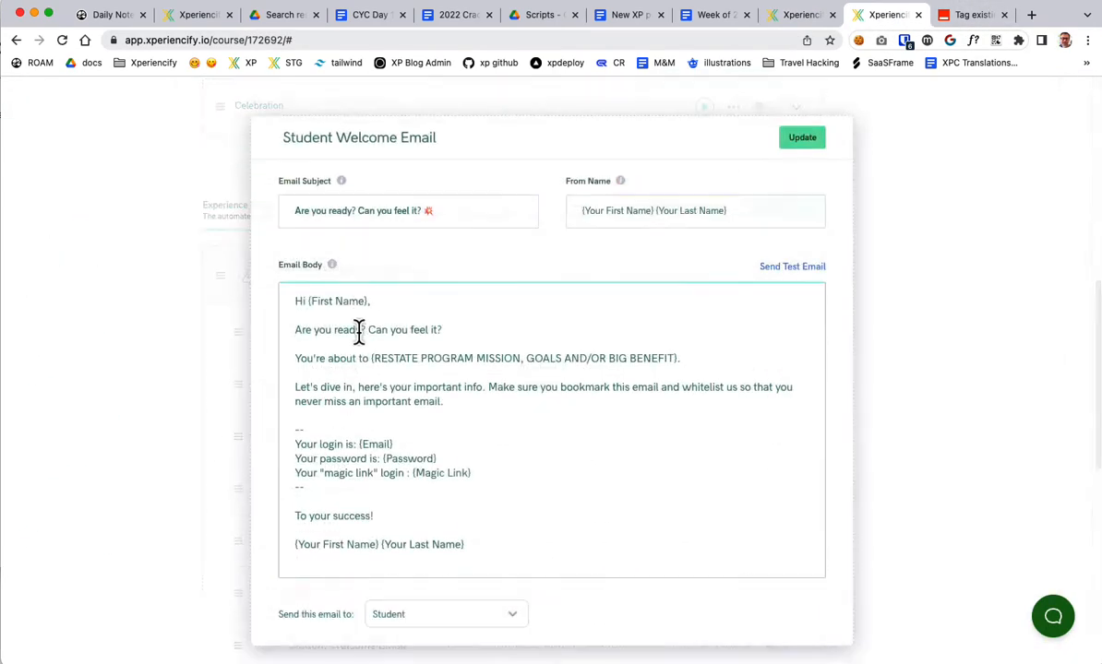
pyautogui.click(937, 258)
pyautogui.moveTo(352, 393); pyautogui.dragTo(349, 343)
# Reopen the Call Webhook action, check the test request's trigger field in Zapier, and return to update the webhook
pyautogui.click(349, 343)
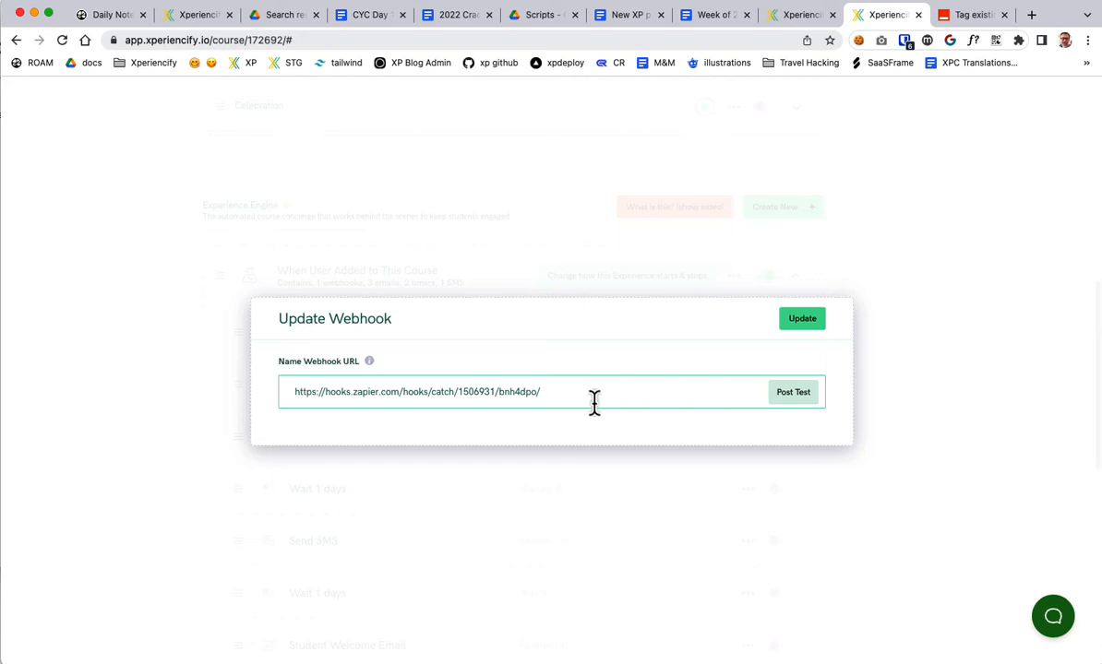
pyautogui.click(968, 22)
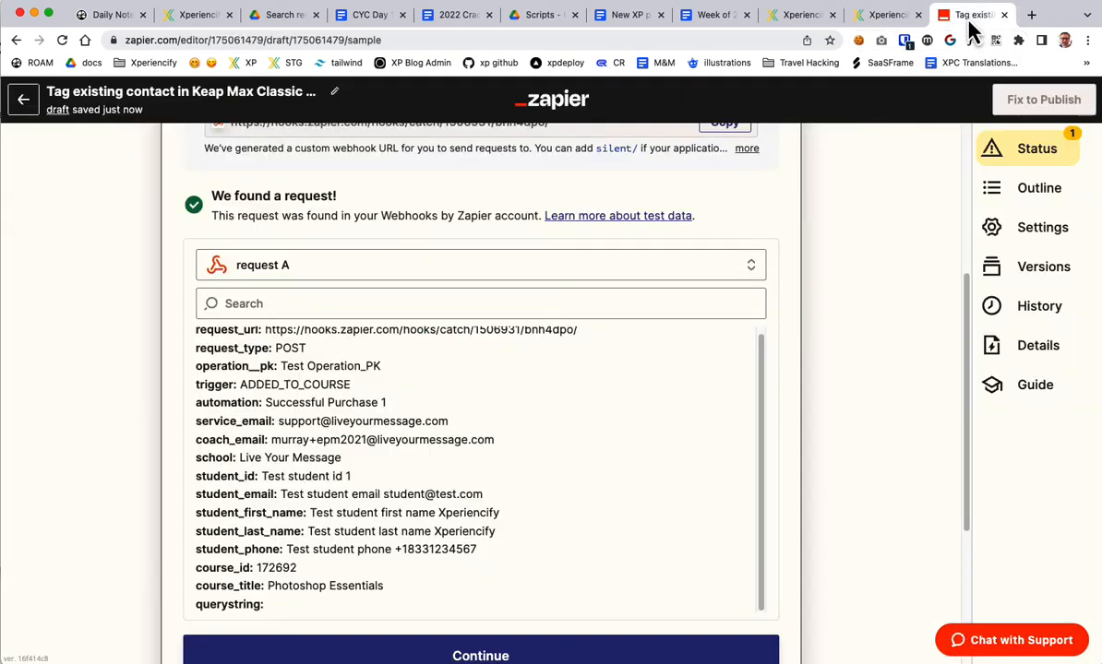
pyautogui.moveTo(369, 571); pyautogui.dragTo(200, 388)
pyautogui.click(223, 384)
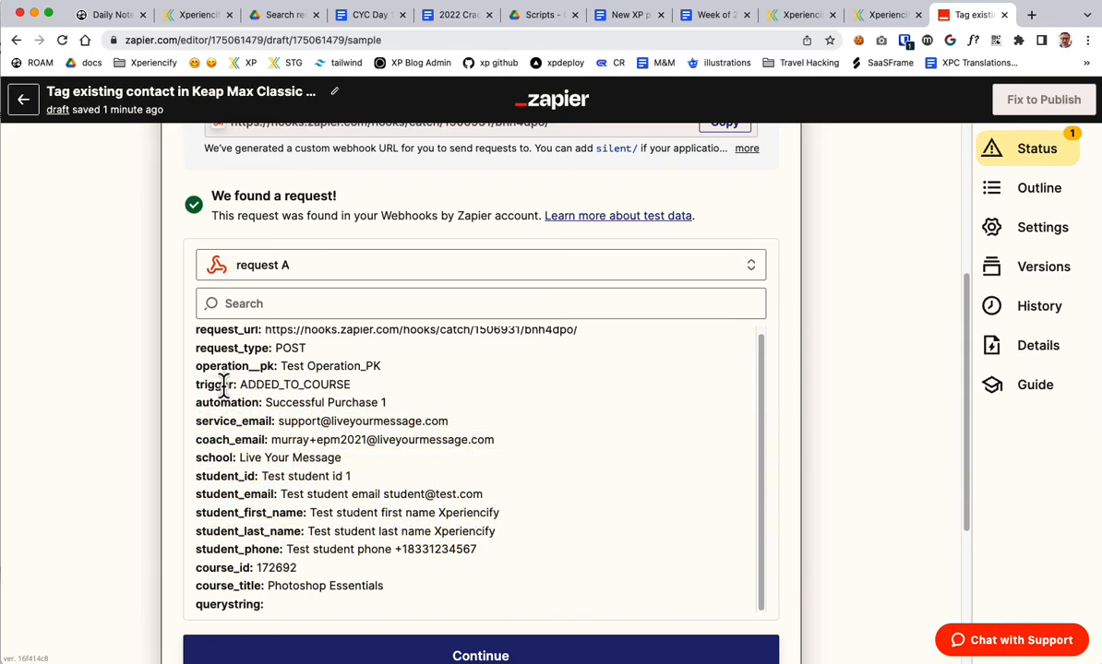
pyautogui.tripleClick(211, 386)
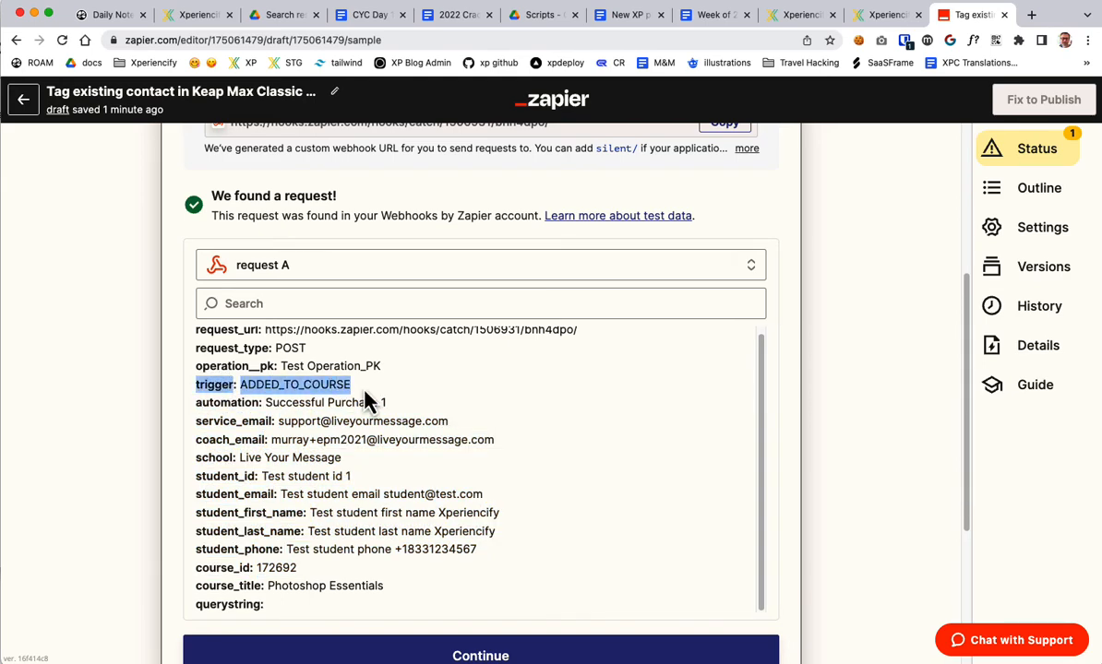
pyautogui.click(889, 18)
pyautogui.click(799, 323)
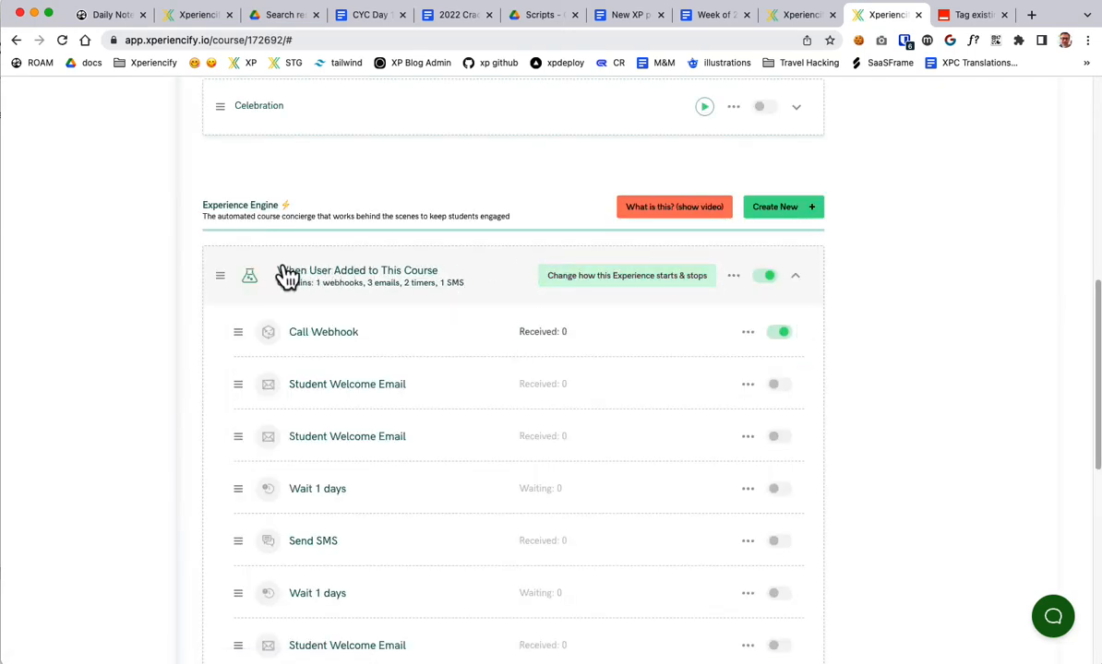
# Compare the When User Added to This Course experience in Xperiencify with the trigger and student_id fields of the test request in Zapier
pyautogui.moveTo(278, 271); pyautogui.dragTo(633, 344)
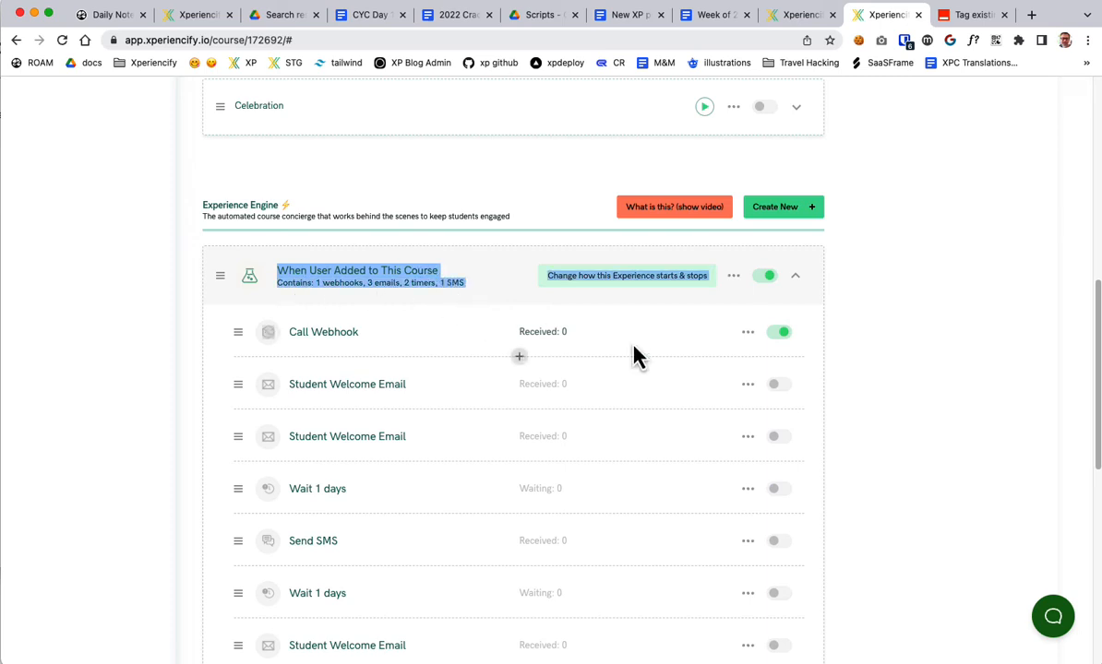
pyautogui.click(884, 380)
pyautogui.click(973, 15)
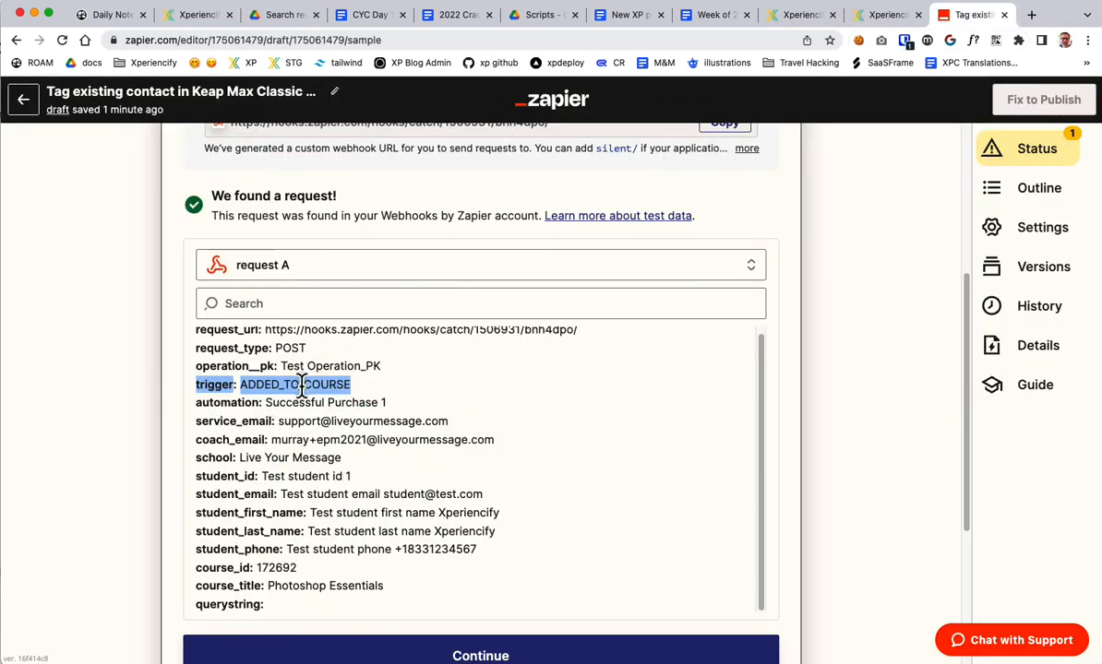
pyautogui.moveTo(206, 388); pyautogui.dragTo(352, 386)
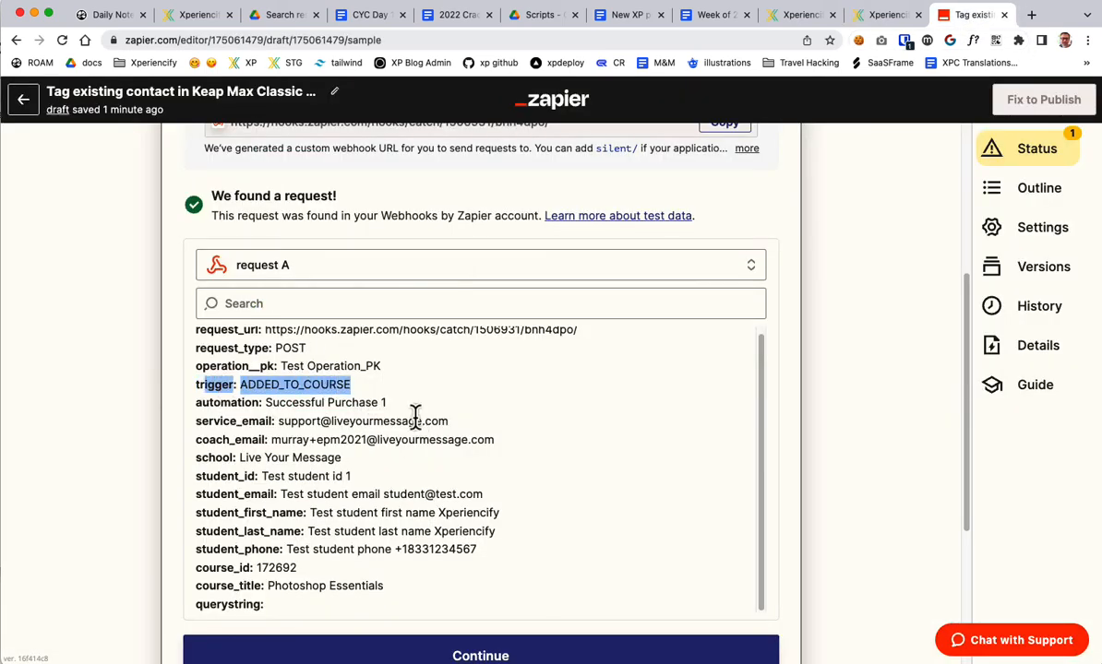
pyautogui.scroll(1, 389, 430)
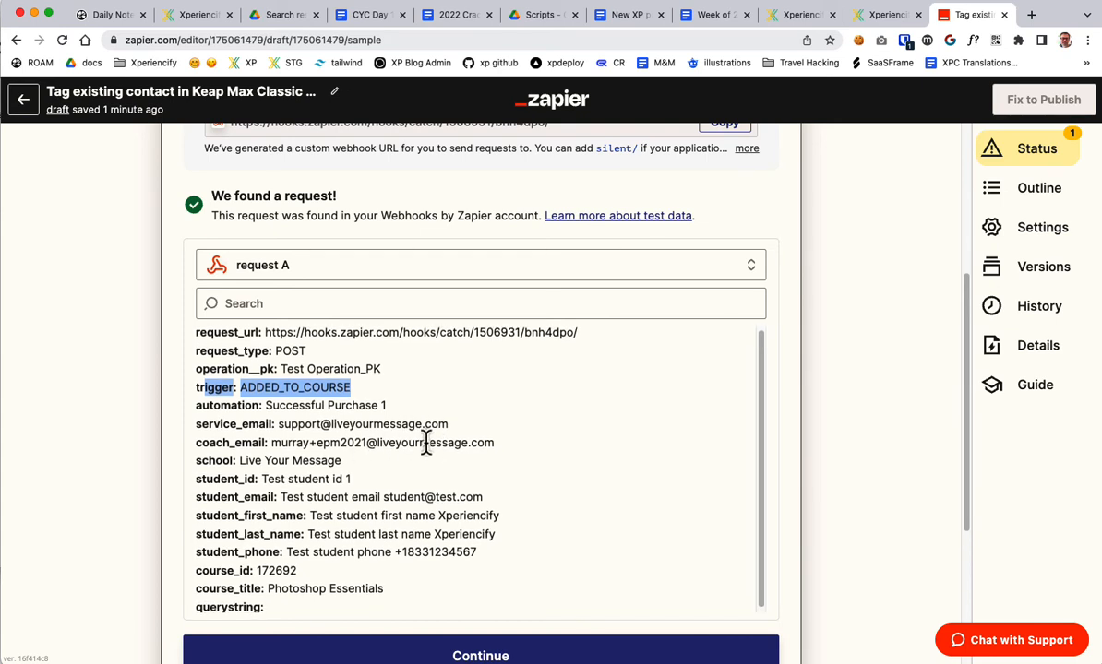
pyautogui.scroll(-1, 419, 466)
pyautogui.moveTo(356, 480); pyautogui.dragTo(248, 481)
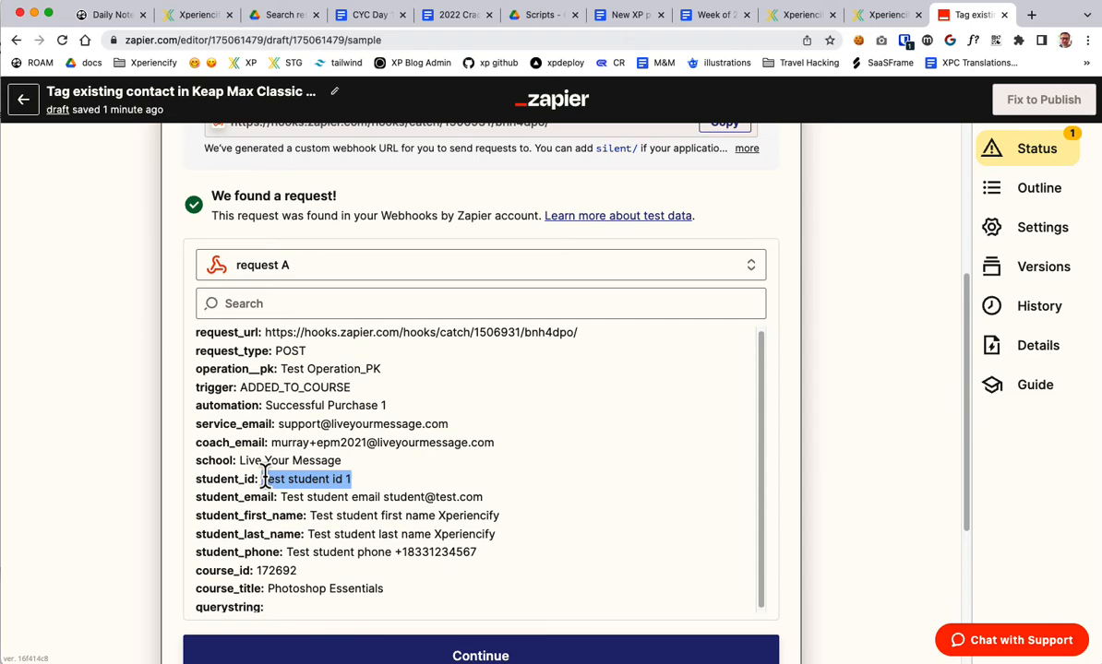
pyautogui.click(882, 18)
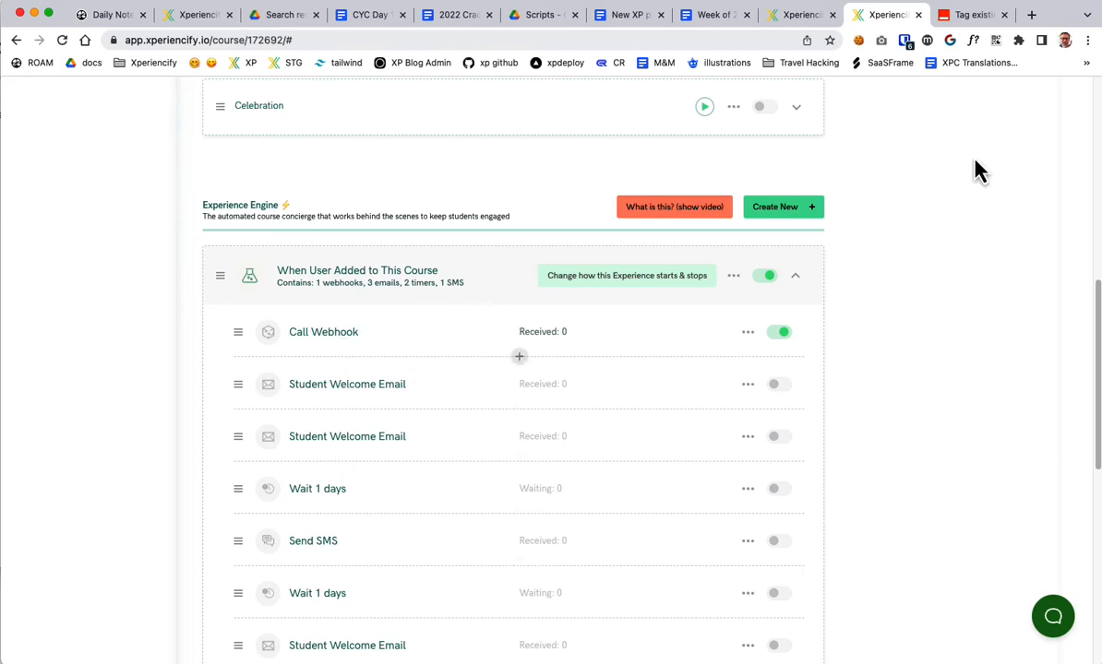
pyautogui.click(969, 22)
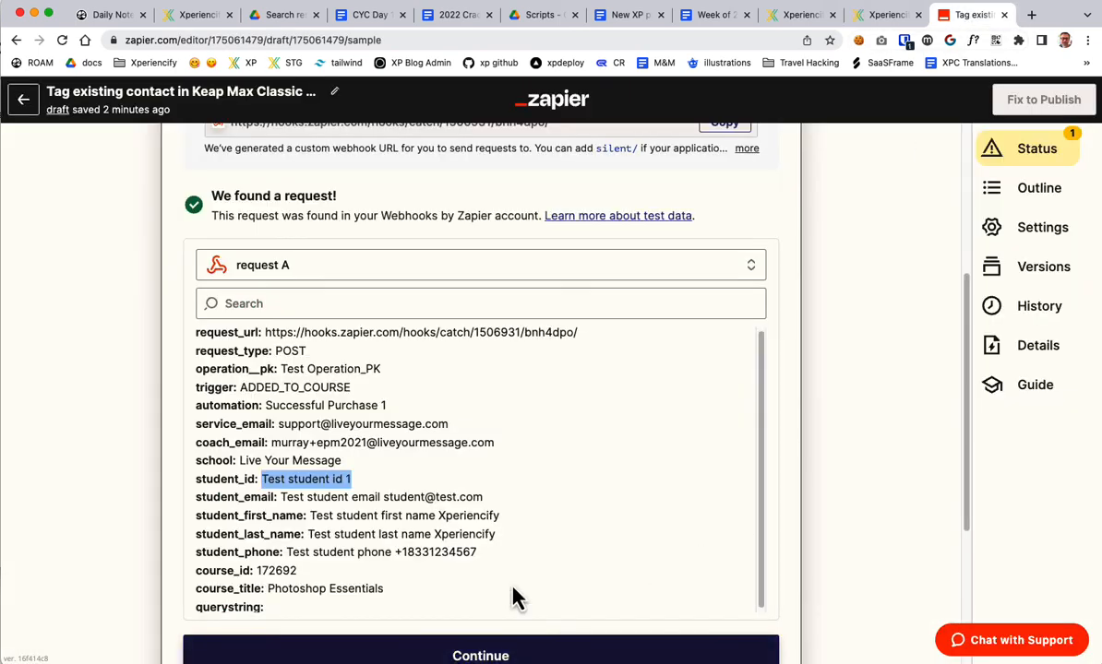
# Continue from the trigger test to the Keap Max Classic action and choose the Live Your Message en109 account for it
pyautogui.scroll(-5, 767, 499)
pyautogui.scroll(3, 766, 485)
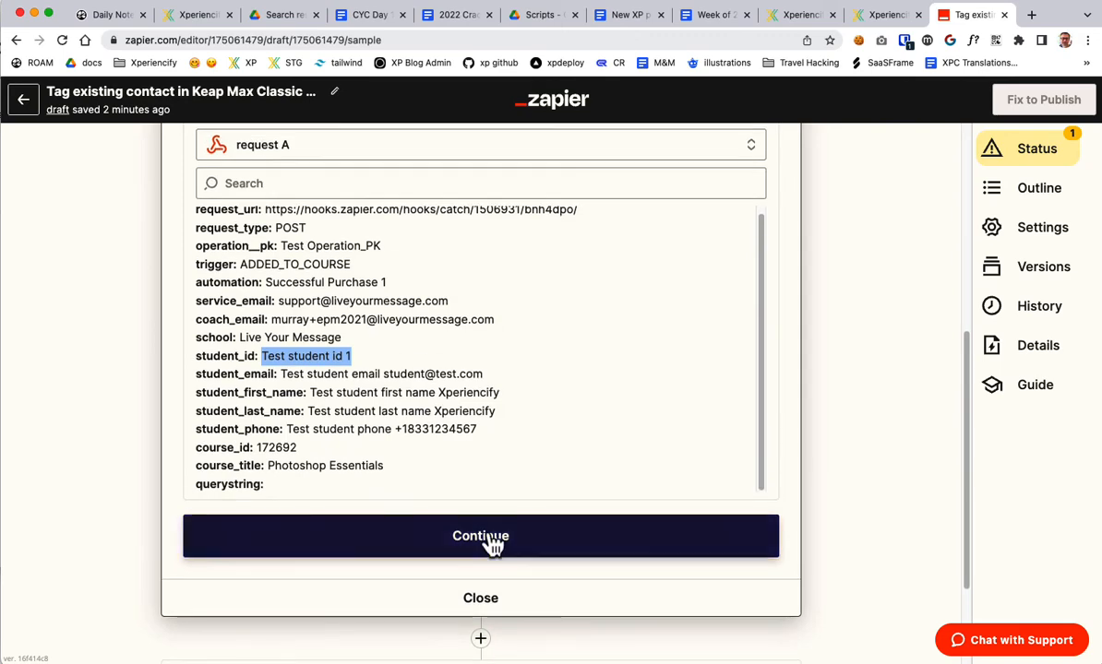
pyautogui.click(494, 539)
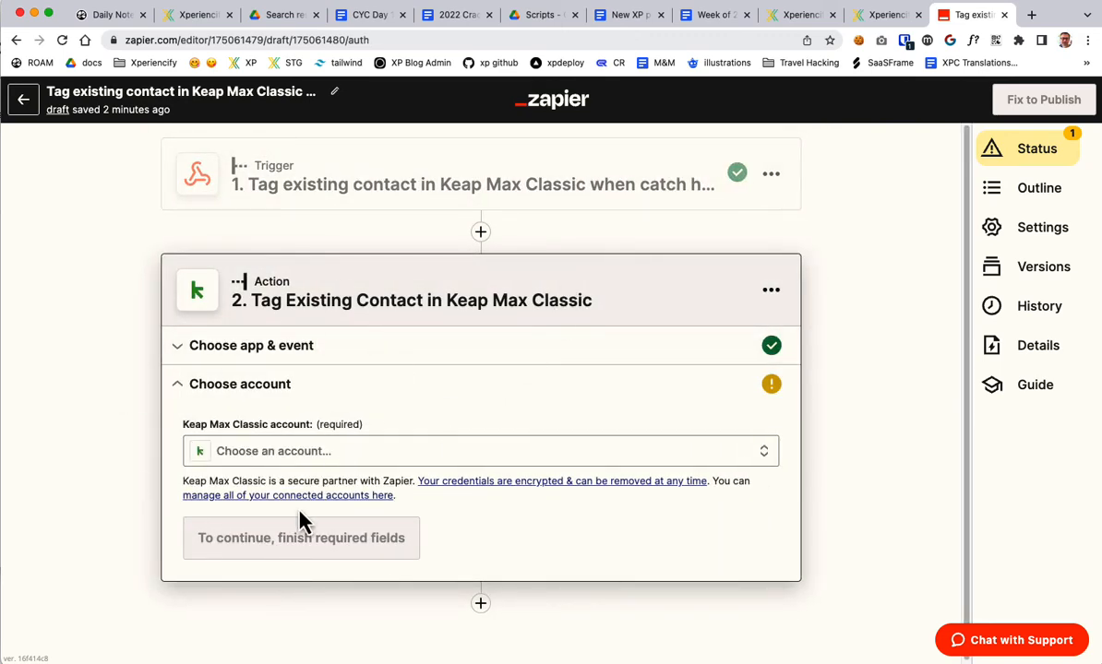
pyautogui.click(471, 462)
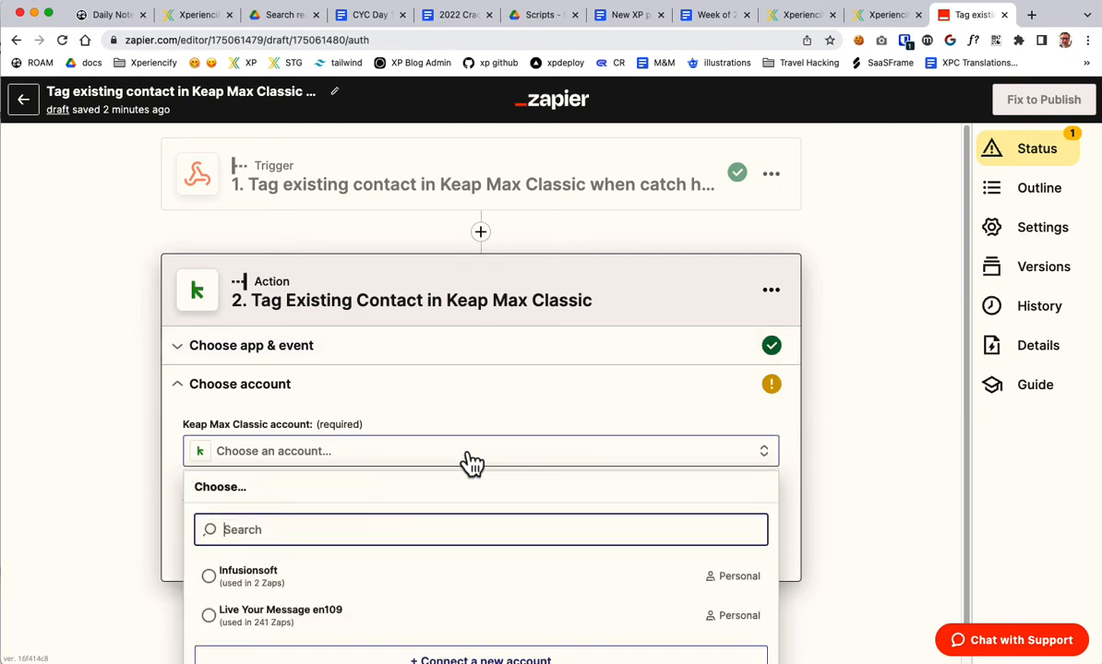
pyautogui.click(305, 616)
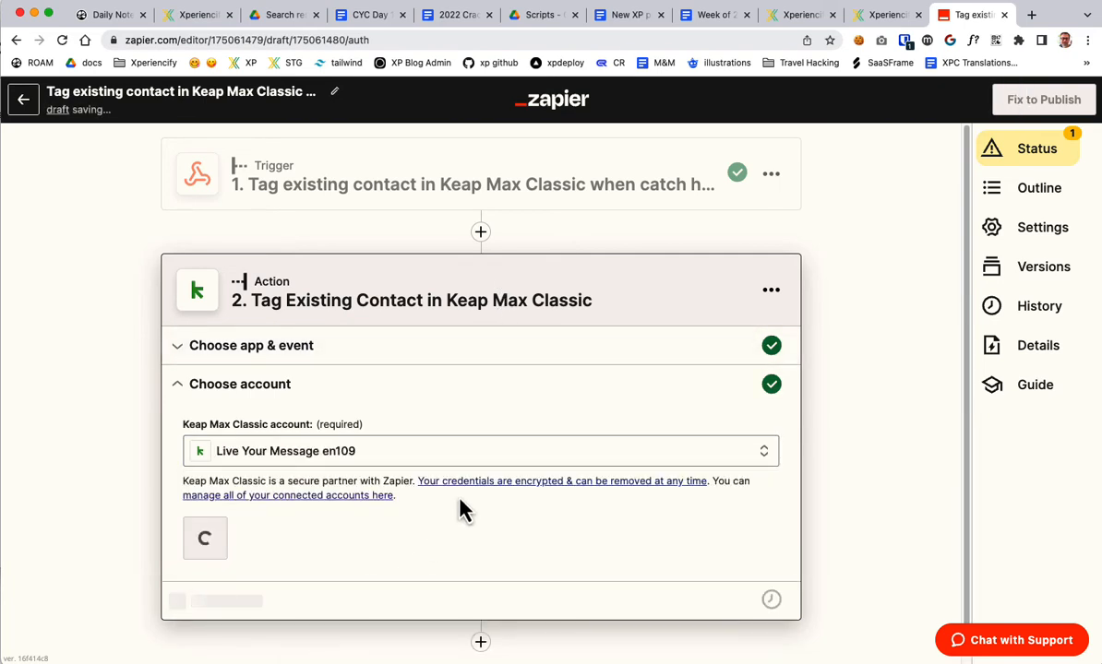
pyautogui.click(260, 559)
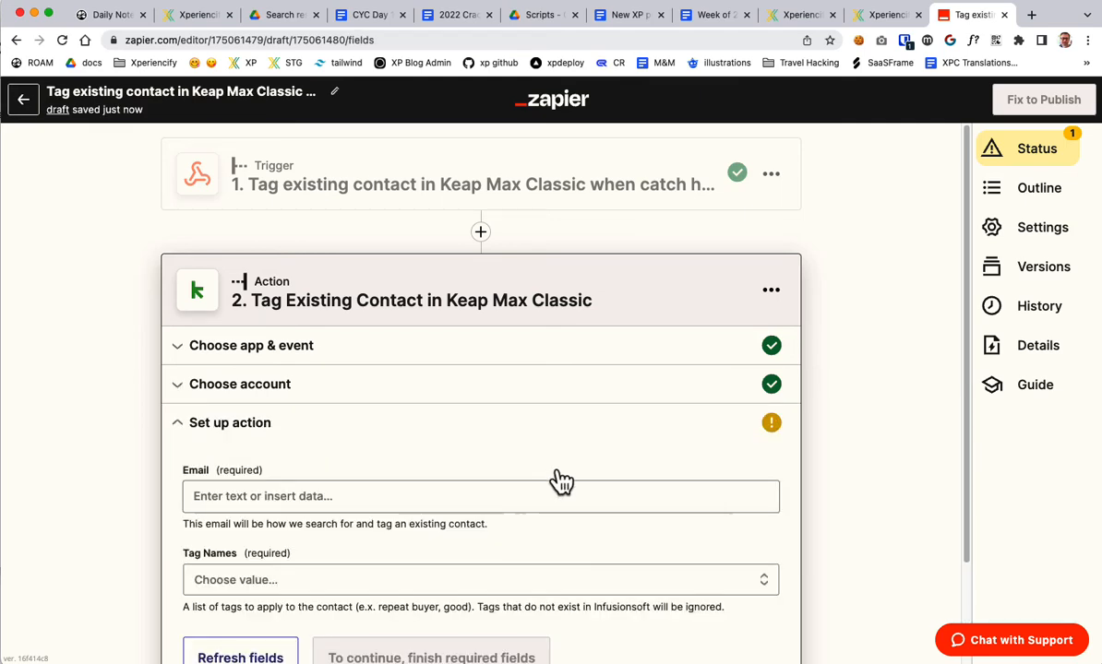
# Examine the required Email and Tag Names fields of the Tag Existing Contact action and the data available for the email
pyautogui.scroll(-3, 559, 479)
pyautogui.click(355, 370)
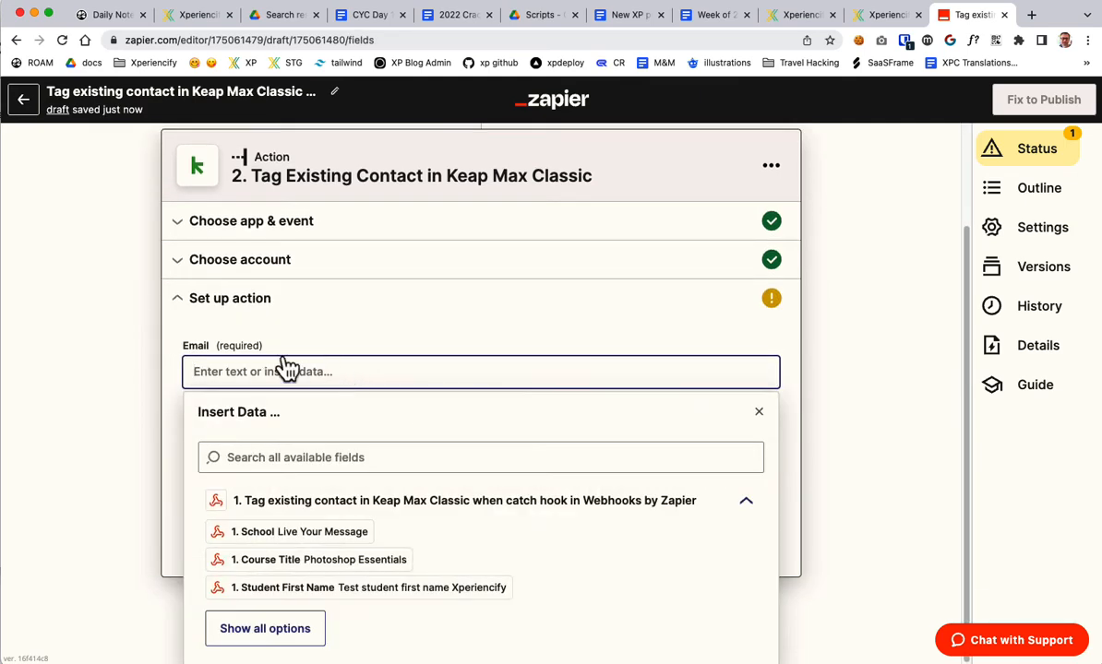
pyautogui.click(263, 322)
pyautogui.scroll(1, 305, 458)
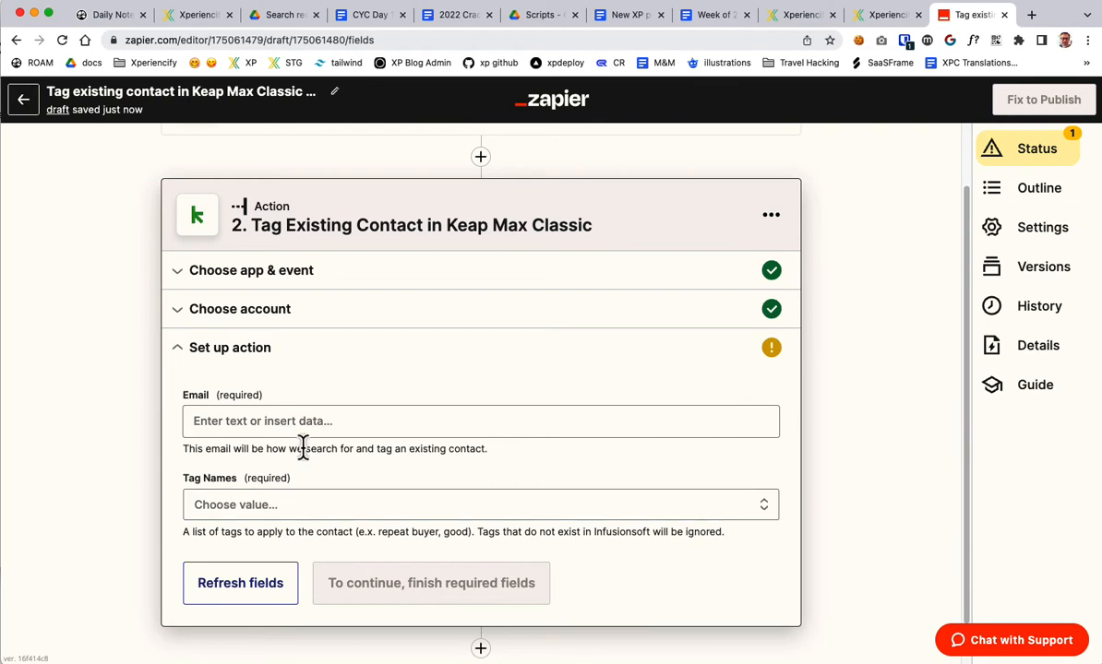
pyautogui.scroll(2, 318, 463)
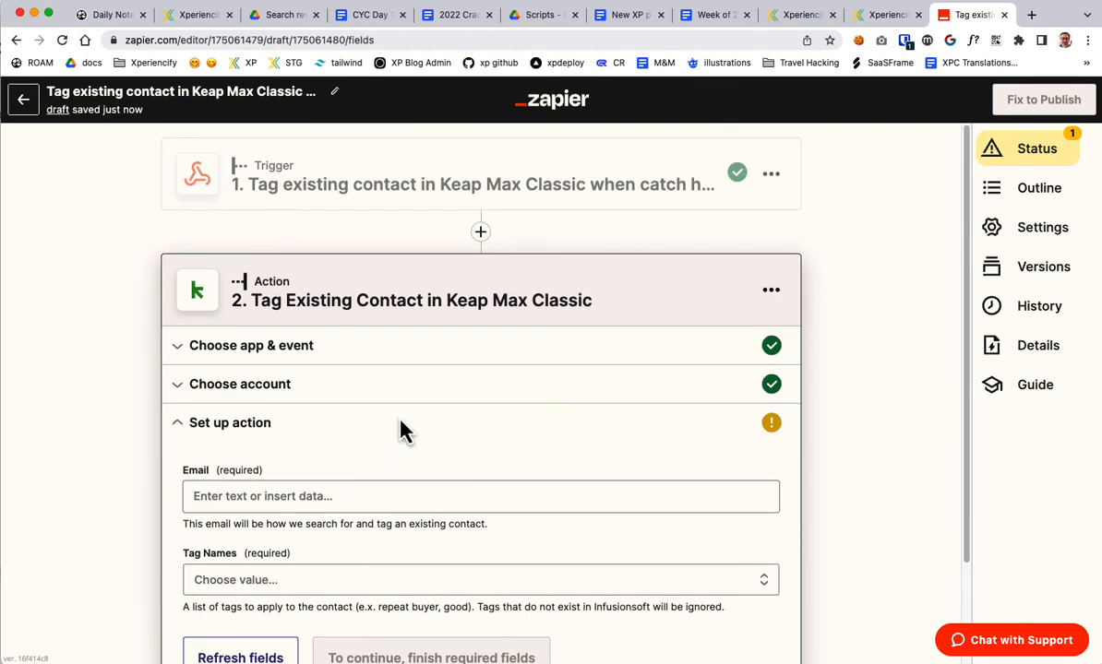
pyautogui.scroll(-1, 400, 429)
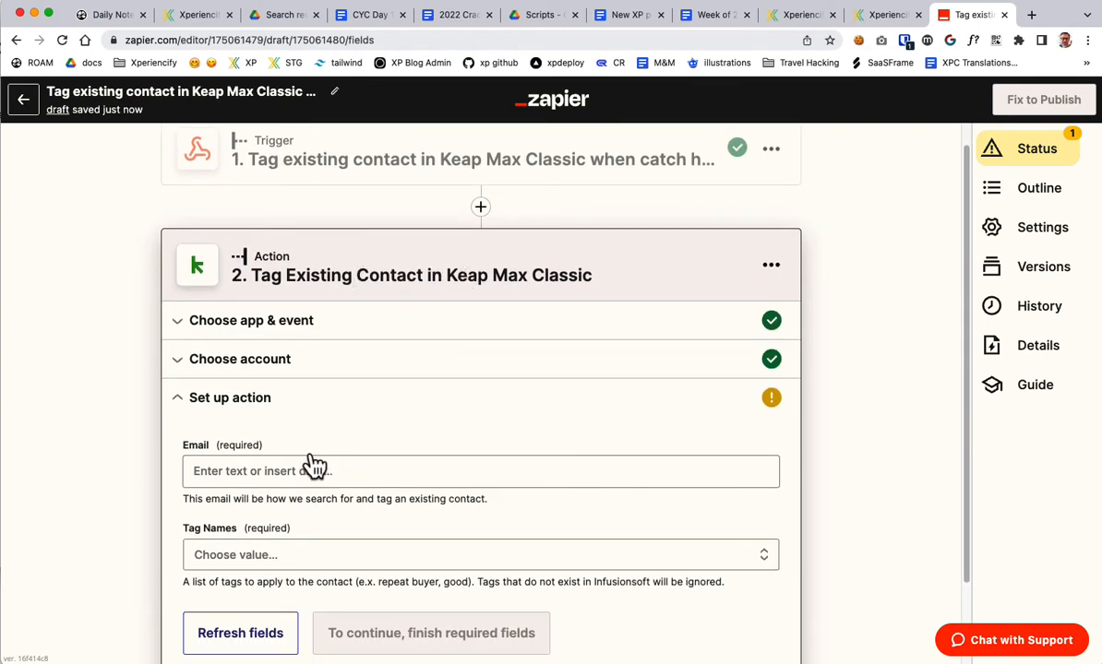
pyautogui.scroll(1, 392, 452)
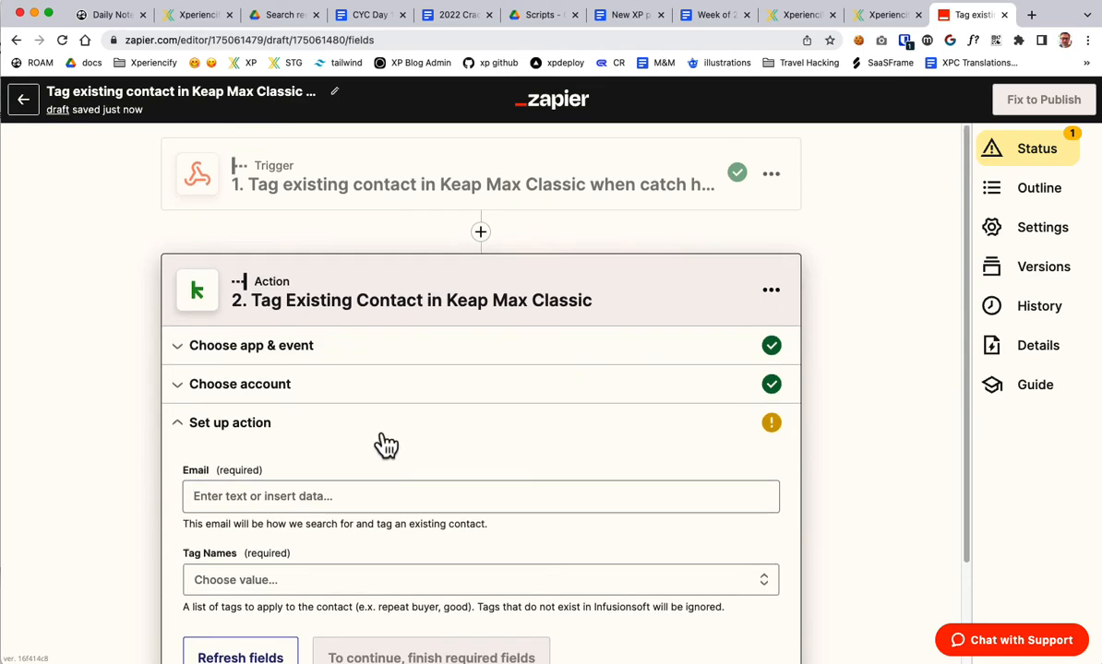
# Reopen the trigger's test request to review the student email and name fields, then return to the action setup
pyautogui.click(492, 184)
pyautogui.click(277, 540)
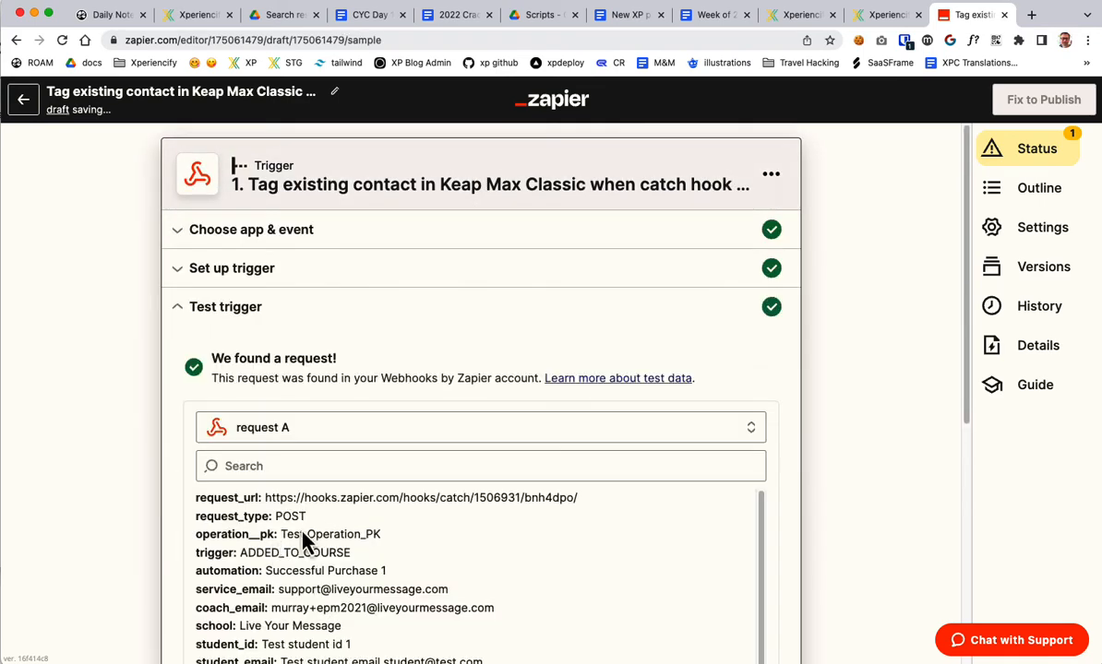
pyautogui.scroll(-3, 379, 341)
pyautogui.scroll(2, 415, 374)
pyautogui.scroll(-5, 441, 374)
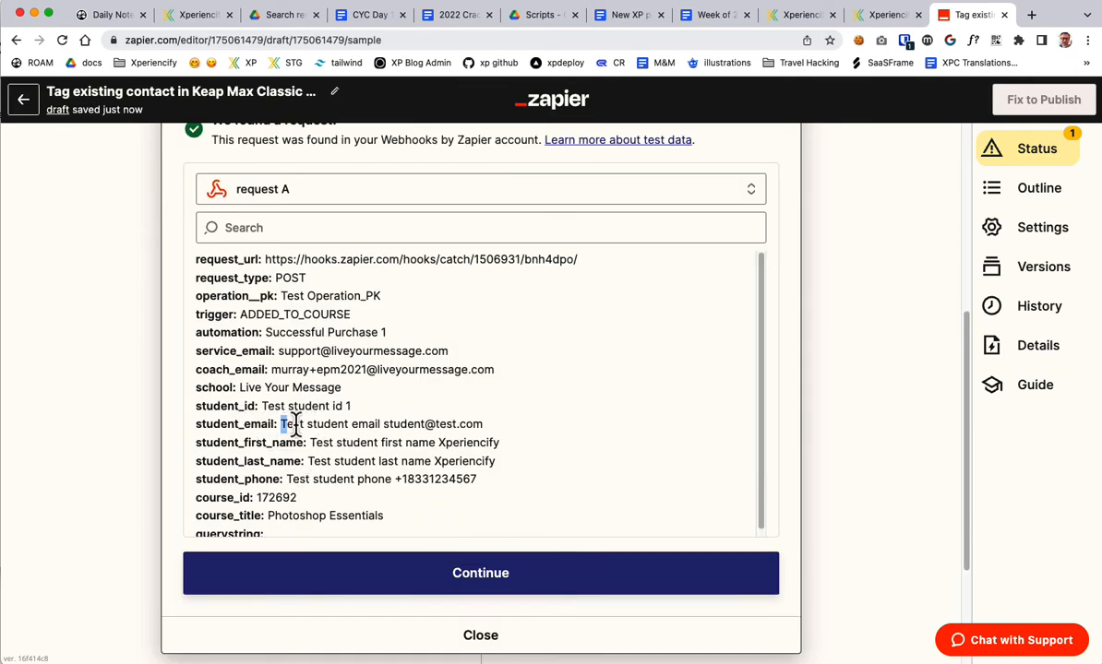
pyautogui.moveTo(294, 424); pyautogui.dragTo(506, 466)
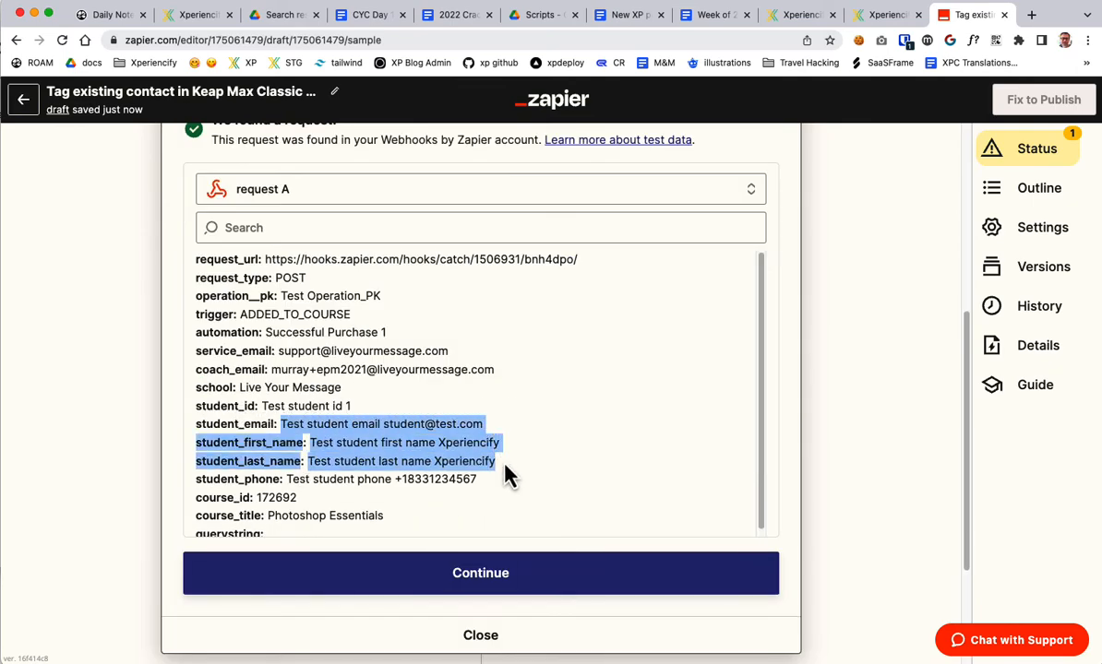
pyautogui.click(479, 586)
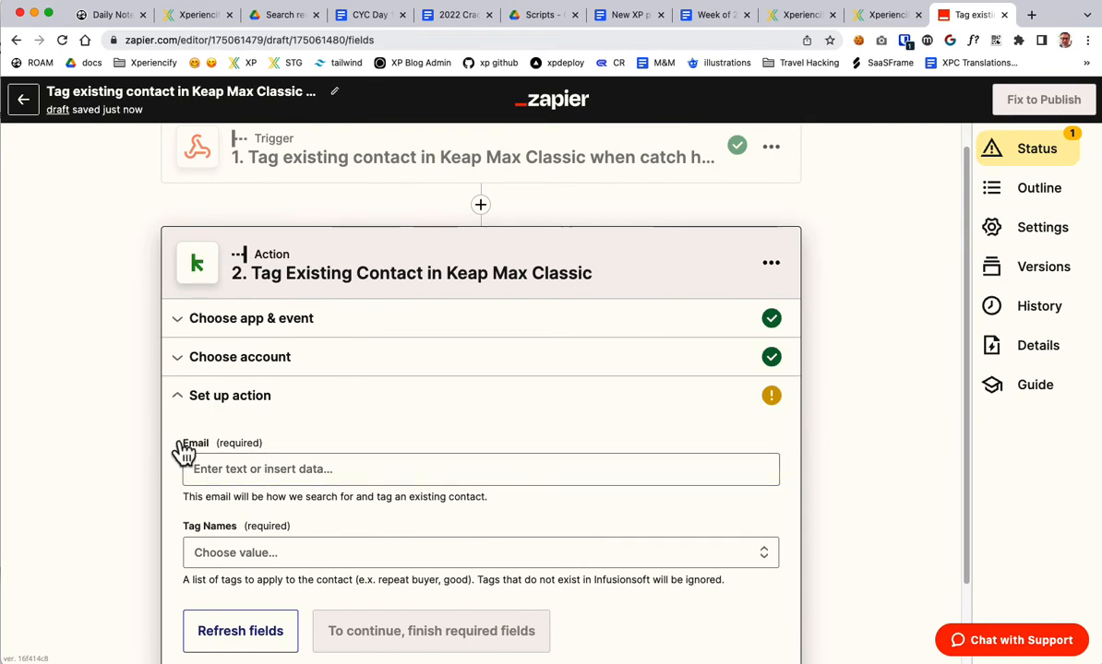
# Map the Email field of the Tag Existing Contact action to the webhook's Coach Email value
pyautogui.moveTo(182, 448); pyautogui.dragTo(266, 457)
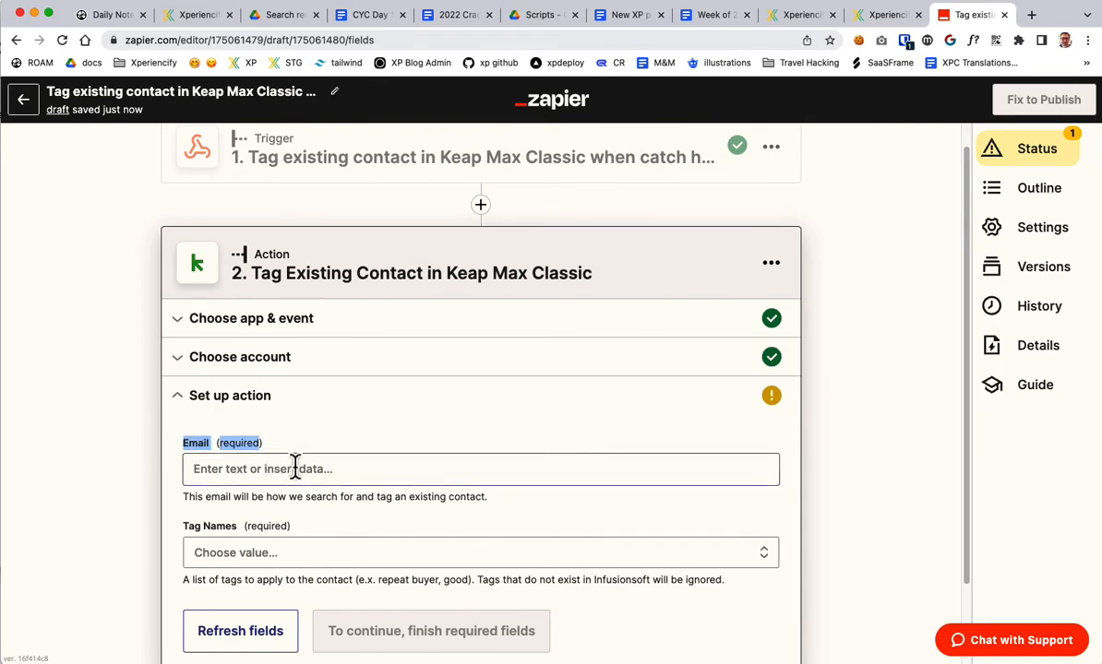
pyautogui.click(317, 469)
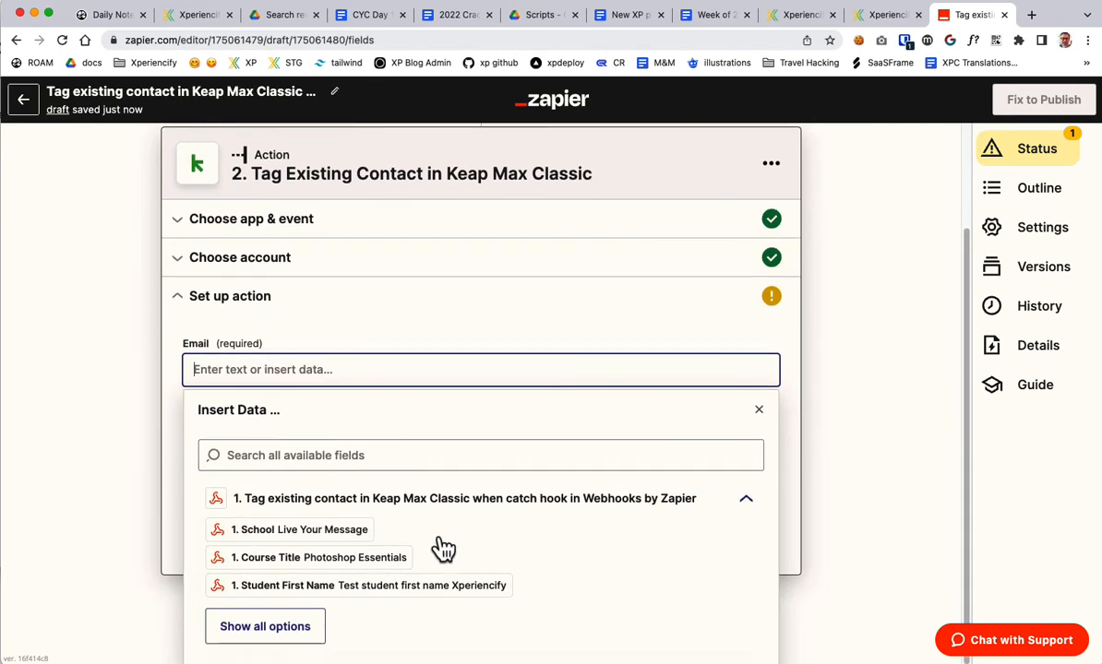
pyautogui.click(301, 630)
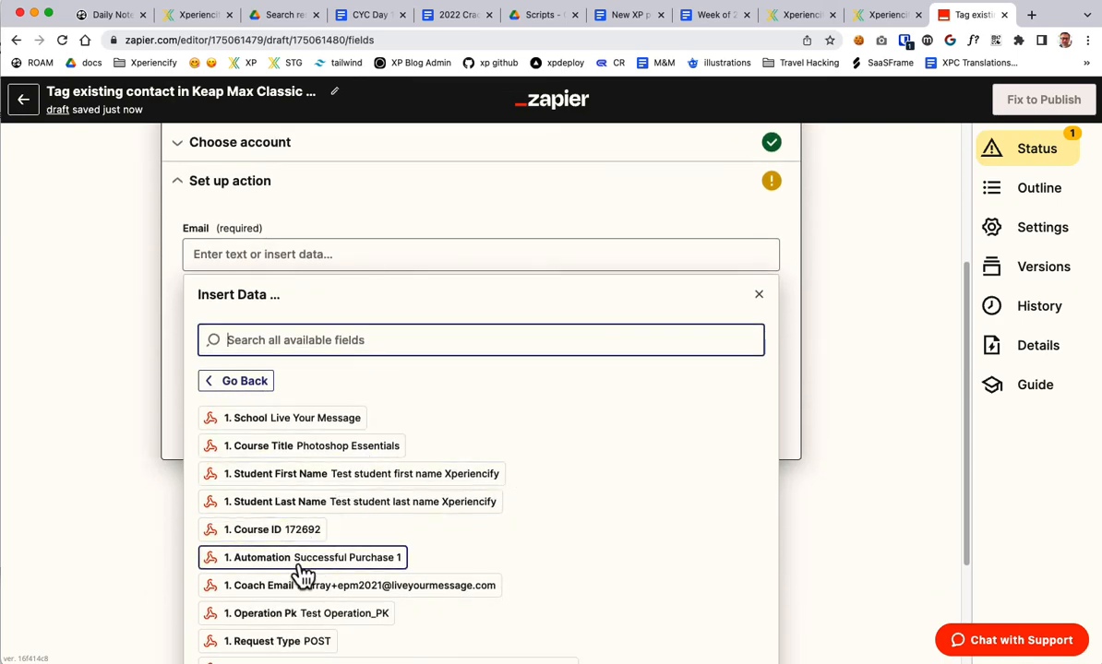
pyautogui.click(360, 586)
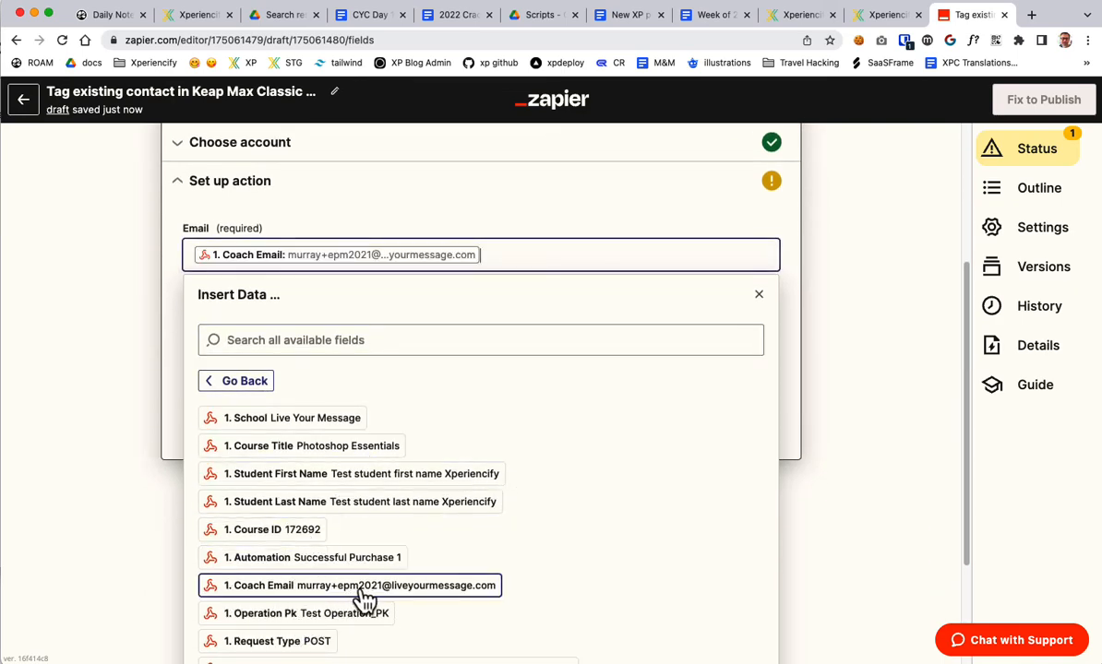
pyautogui.click(520, 201)
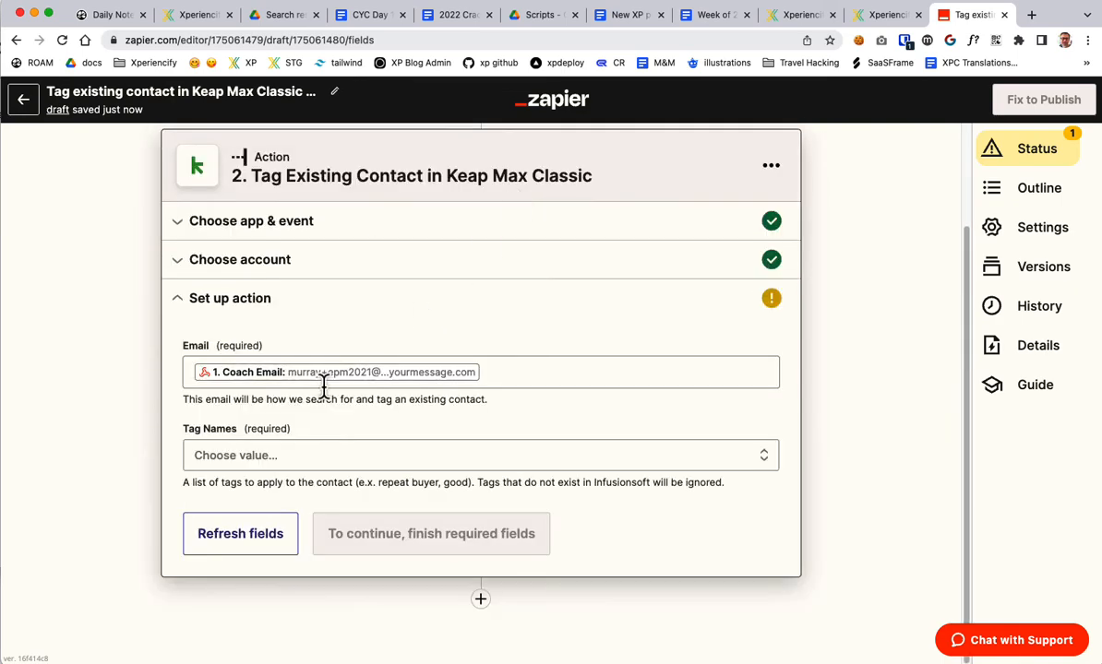
# Choose Promo - Cyber Monday 2022 - Opt Out as the tag name and continue to the action test
pyautogui.click(327, 466)
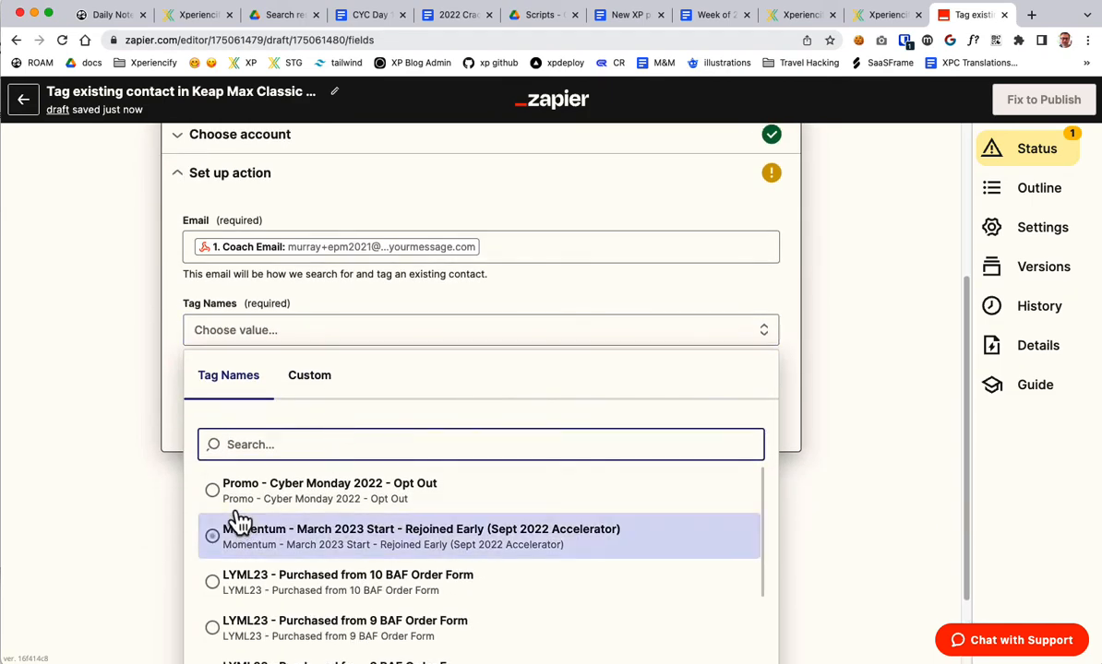
pyautogui.click(236, 509)
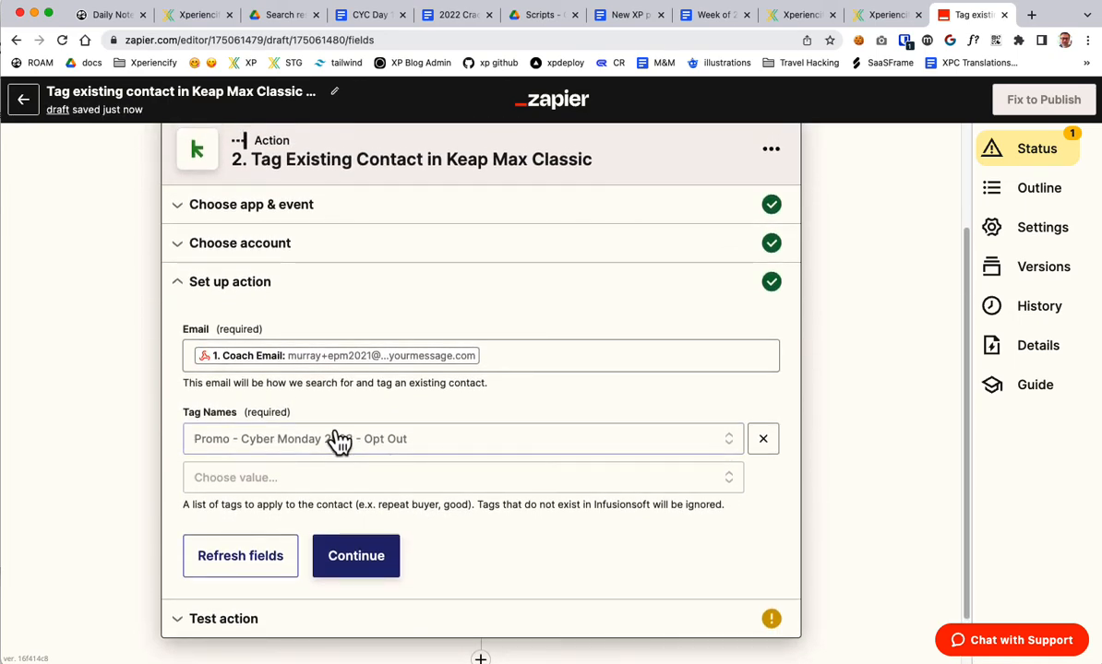
pyautogui.click(359, 557)
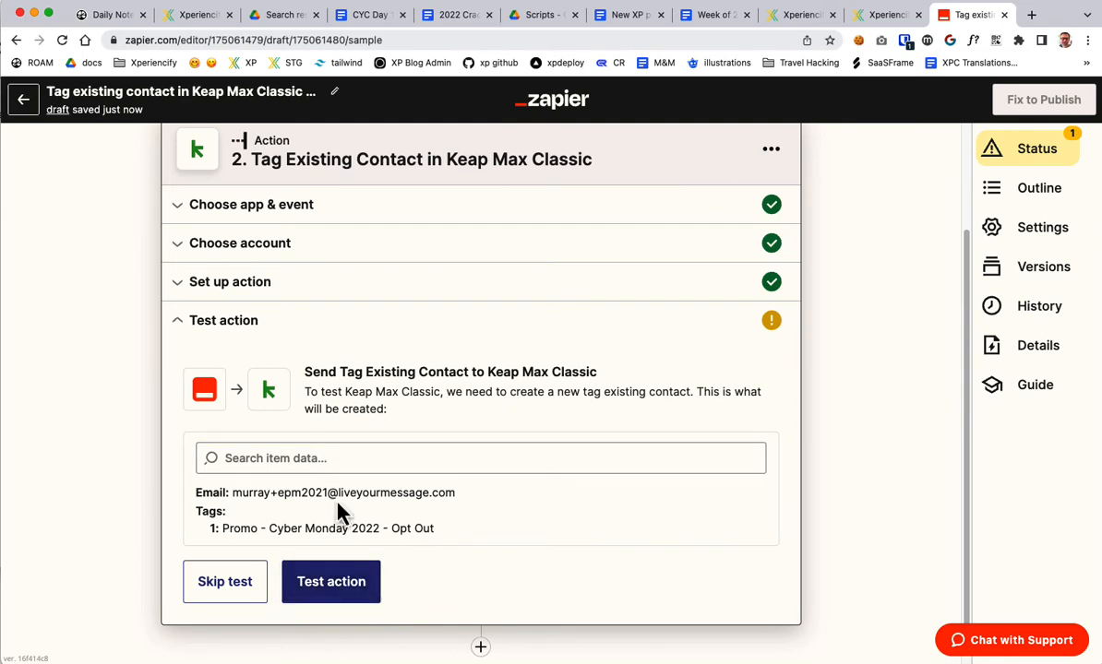
# Review the email and tag that the action test would send to Keap Max Classic
pyautogui.moveTo(232, 492); pyautogui.dragTo(281, 537)
pyautogui.moveTo(251, 537); pyautogui.dragTo(249, 494)
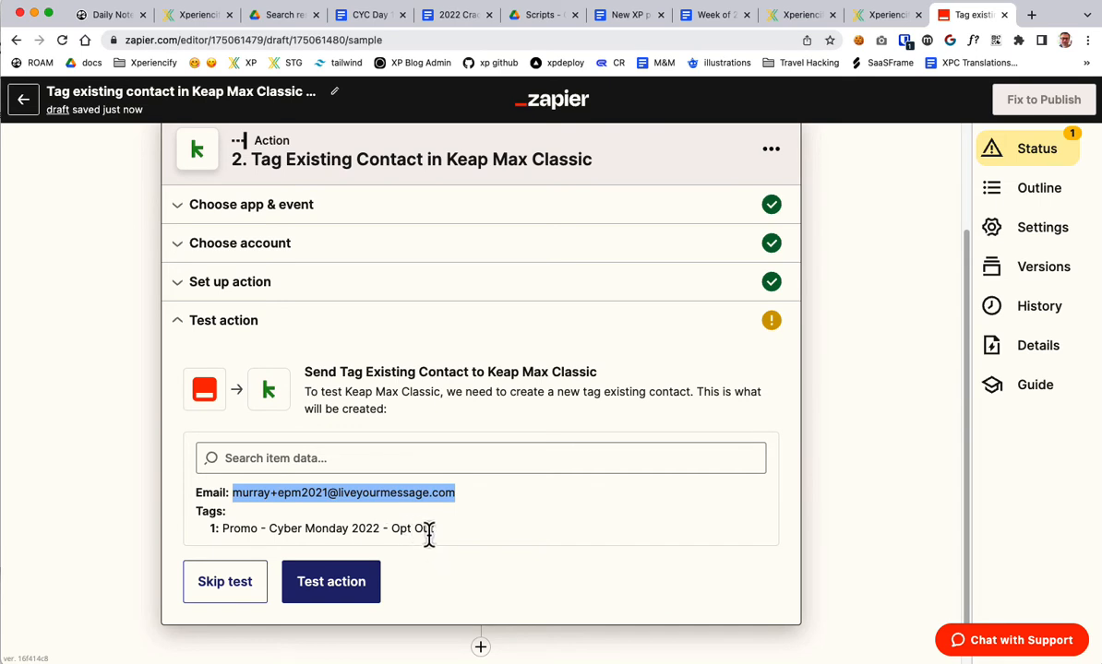
pyautogui.moveTo(430, 531); pyautogui.dragTo(238, 529)
pyautogui.click(238, 531)
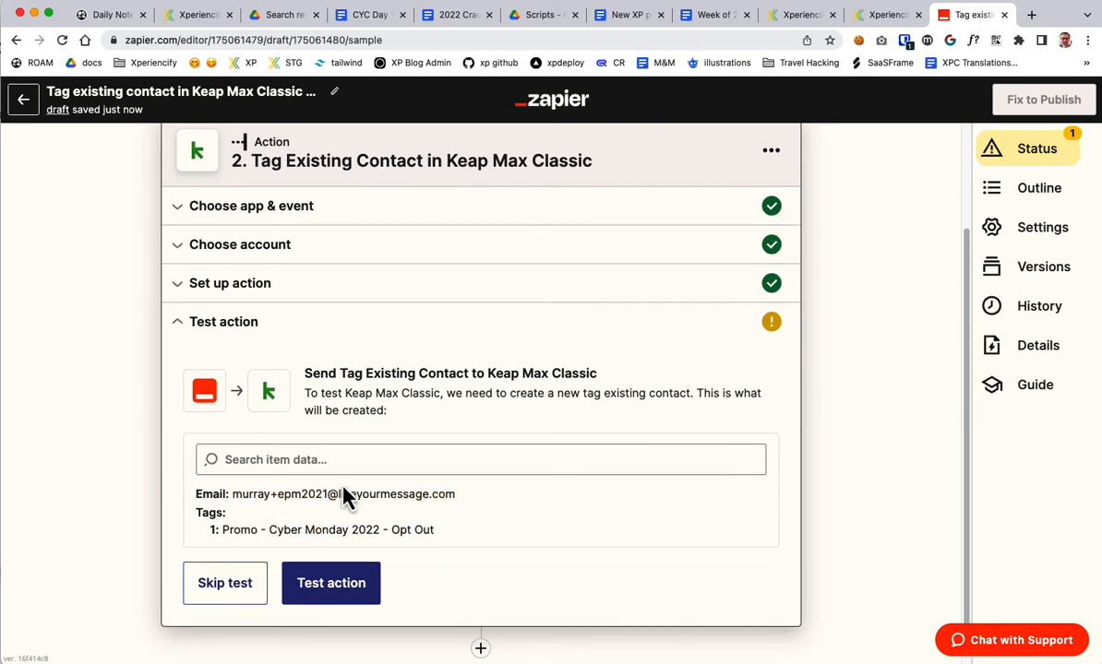
pyautogui.scroll(3, 346, 497)
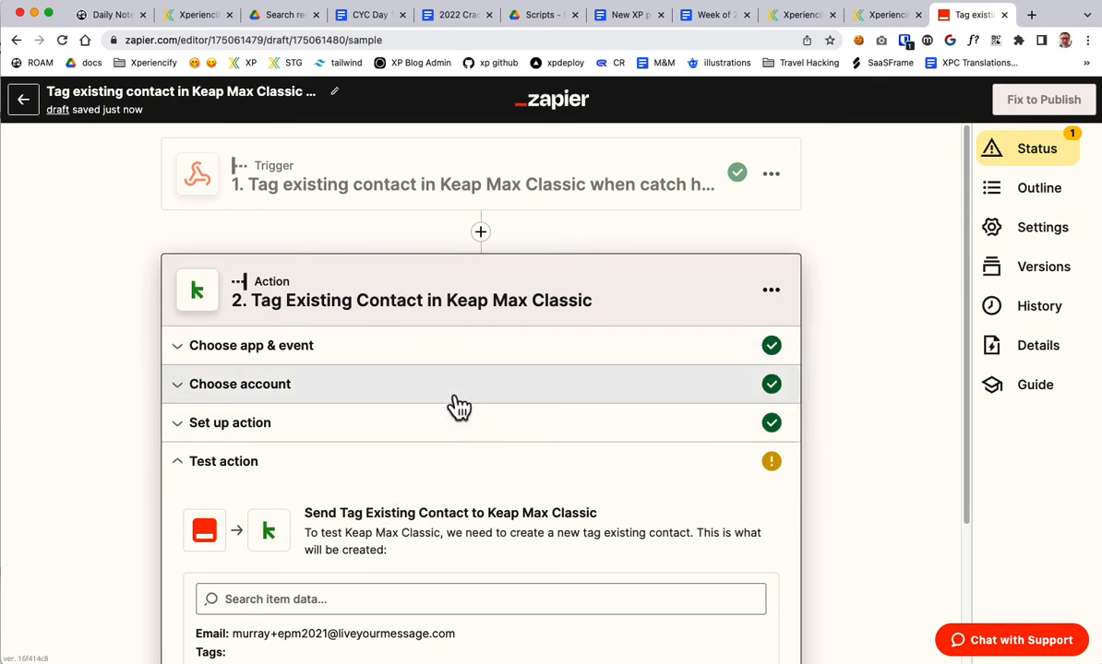
# Switch to the Xperiencify course and review the actions inside the When User Added to This Course experience
pyautogui.click(886, 14)
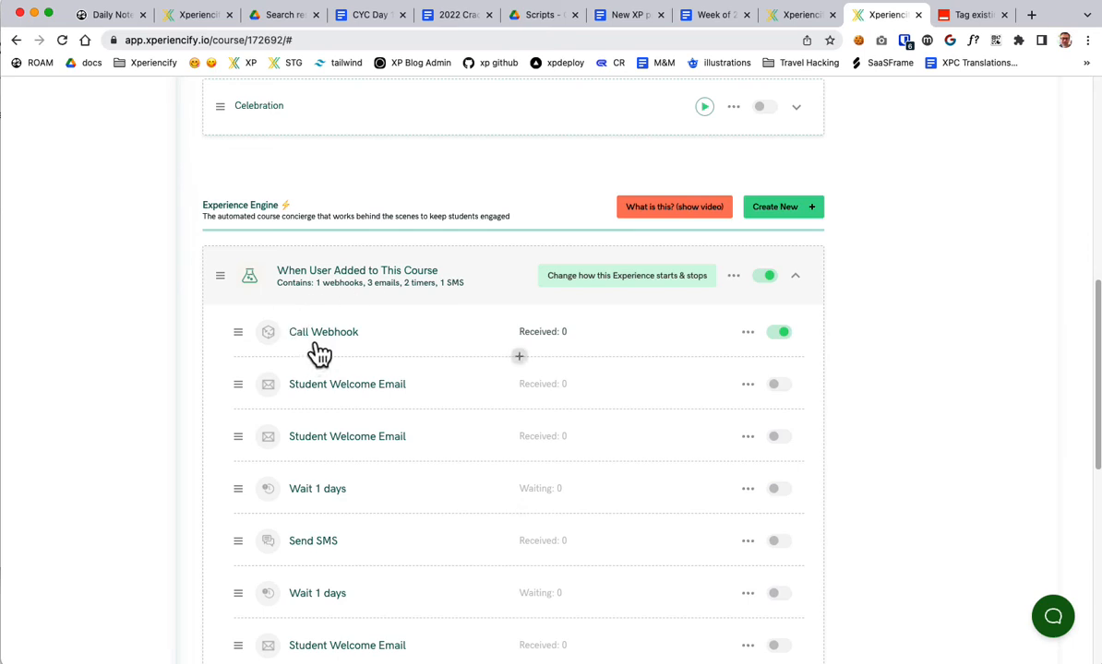
pyautogui.click(421, 284)
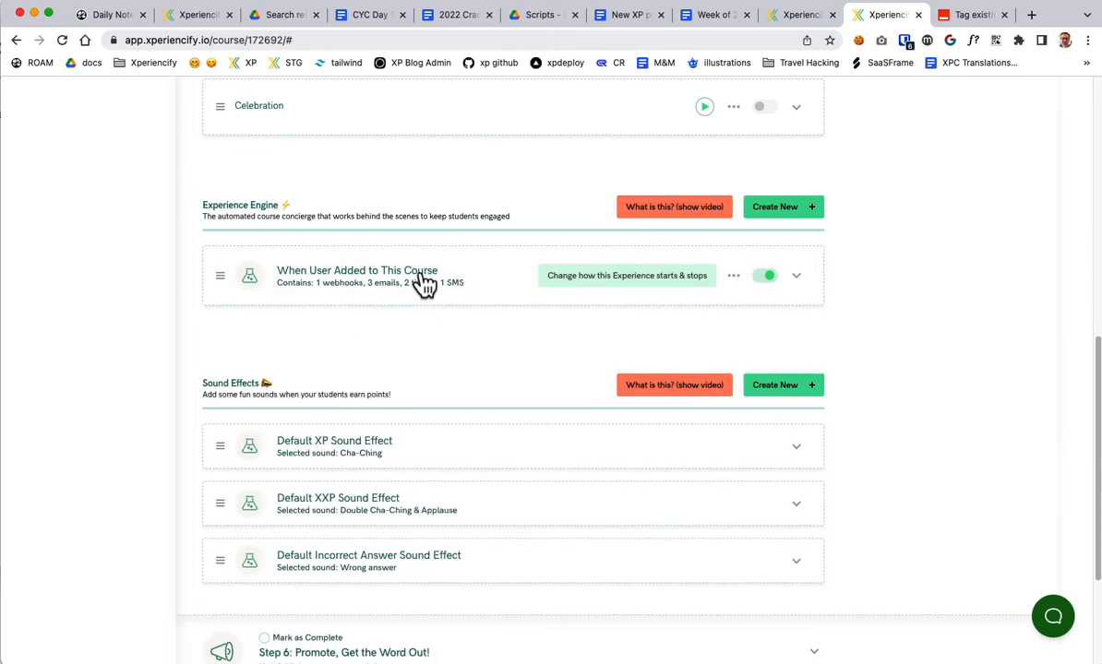
pyautogui.click(314, 285)
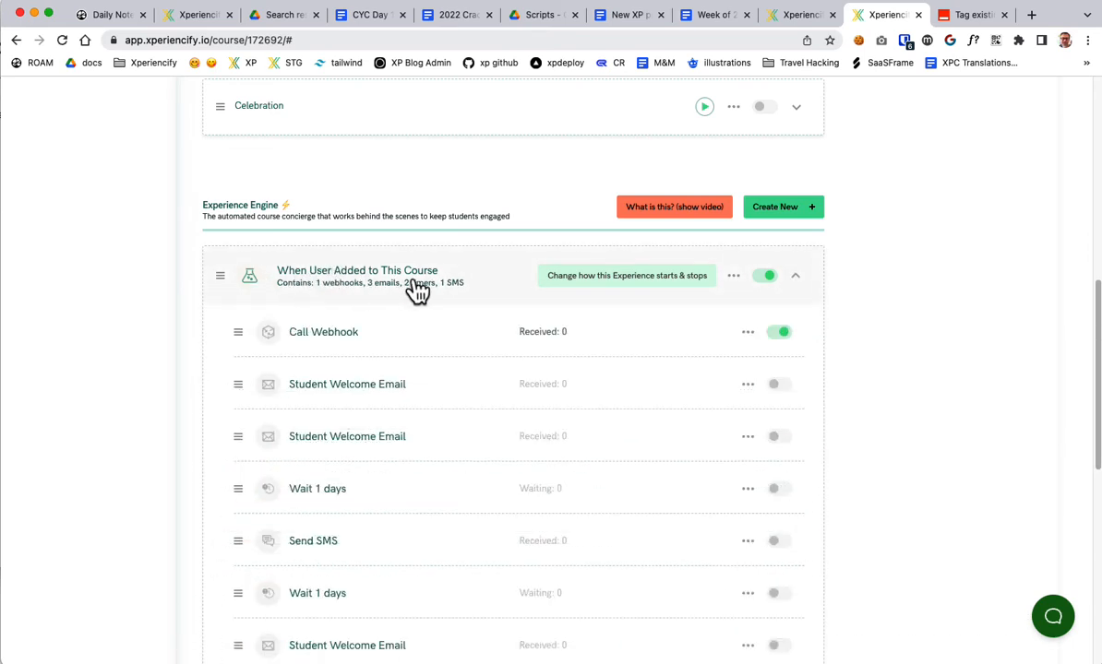
pyautogui.click(361, 295)
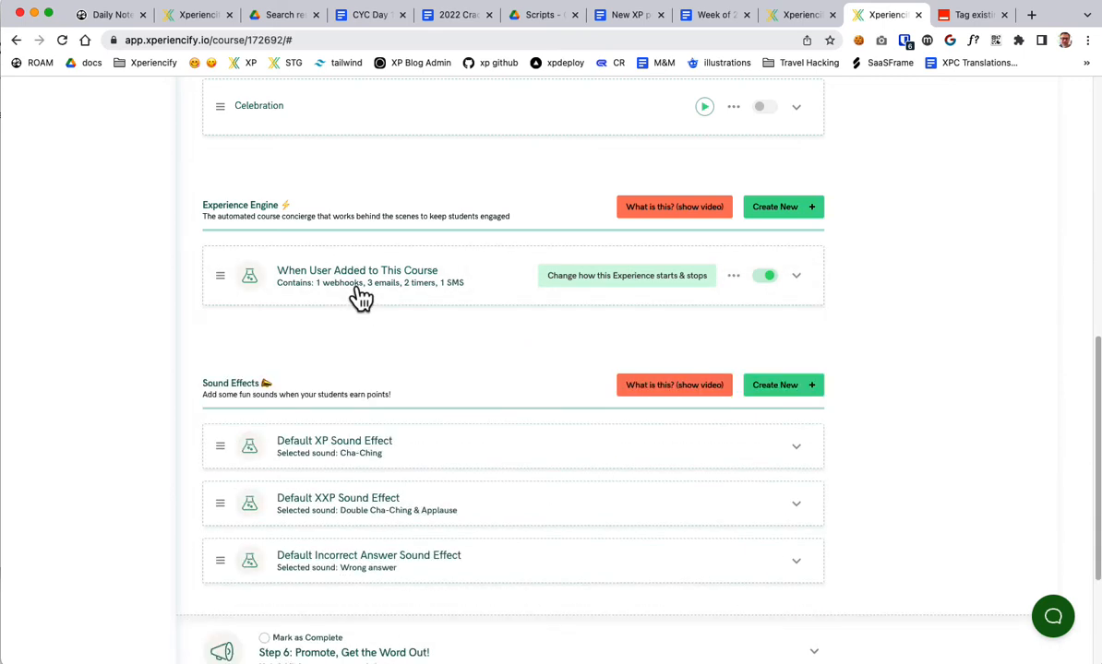
pyautogui.click(354, 295)
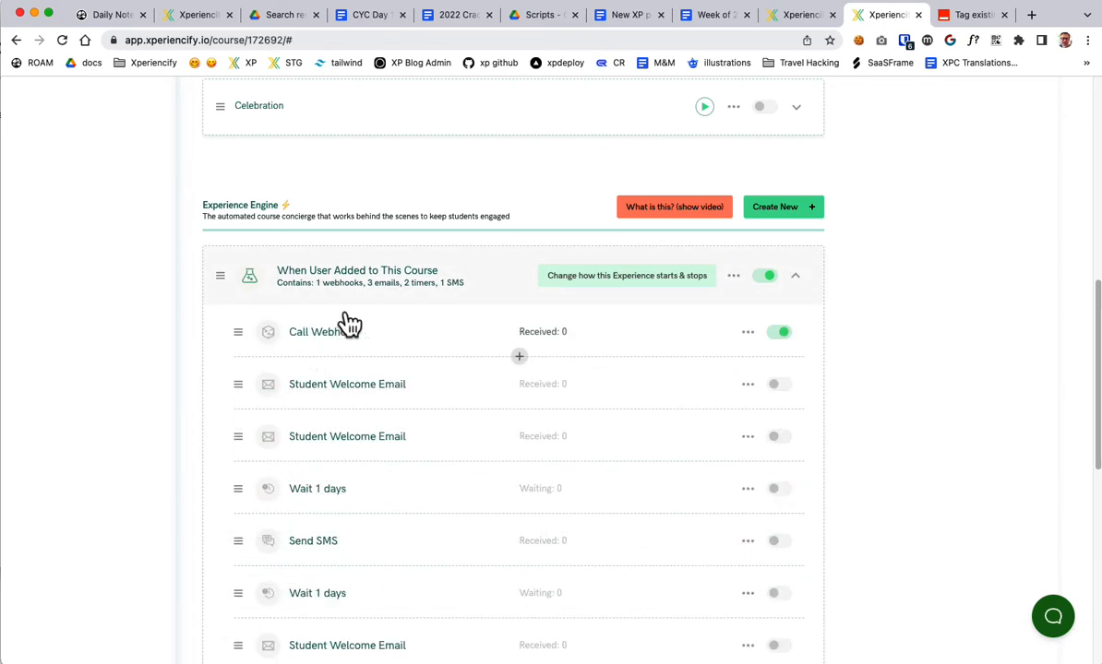
pyautogui.click(353, 280)
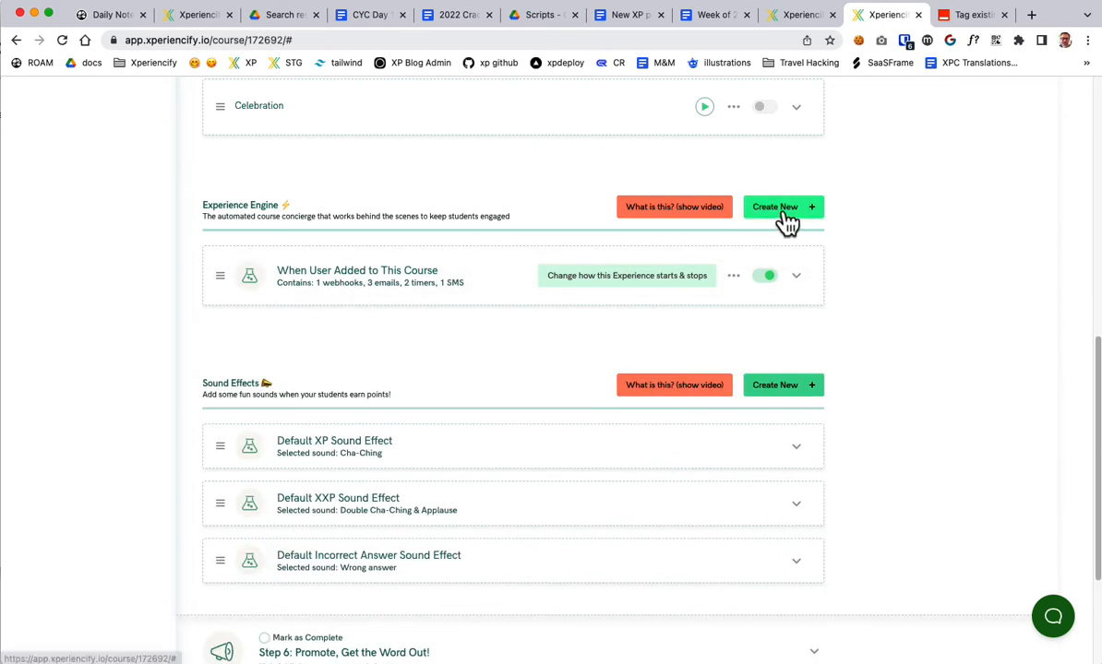
# Duplicate the When User Added to This Course experience and open the copy's start and stop settings
pyautogui.moveTo(734, 287)
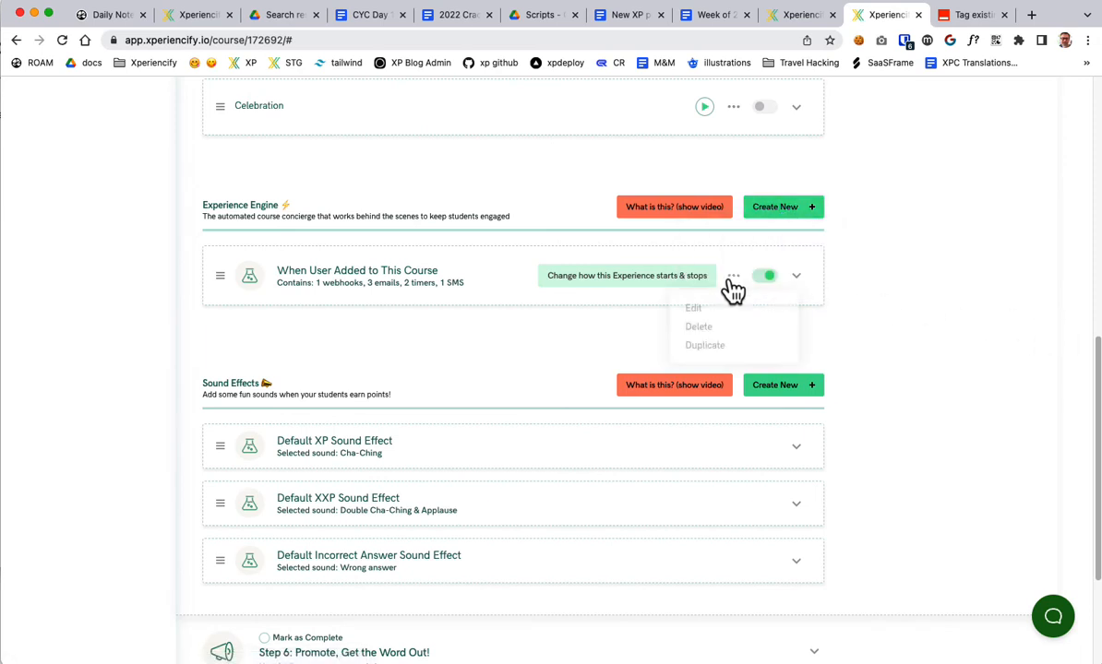
pyautogui.click(703, 346)
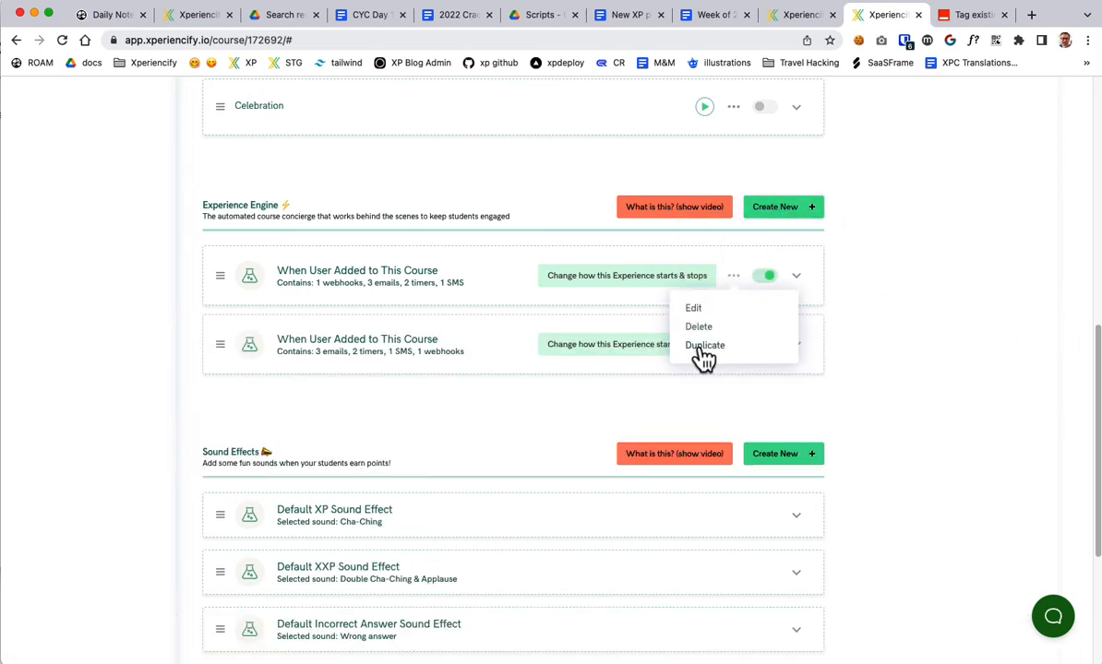
pyautogui.click(400, 357)
pyautogui.click(574, 360)
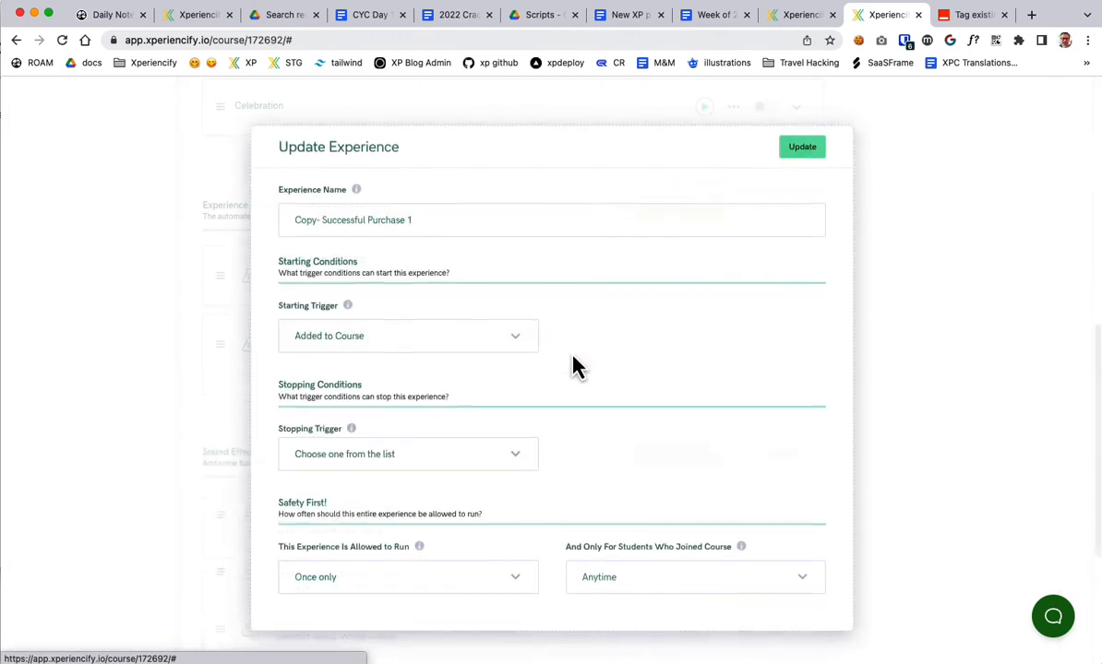
# Set the copied experience's starting trigger to Earned Points with 50 XP and save the update
pyautogui.click(420, 334)
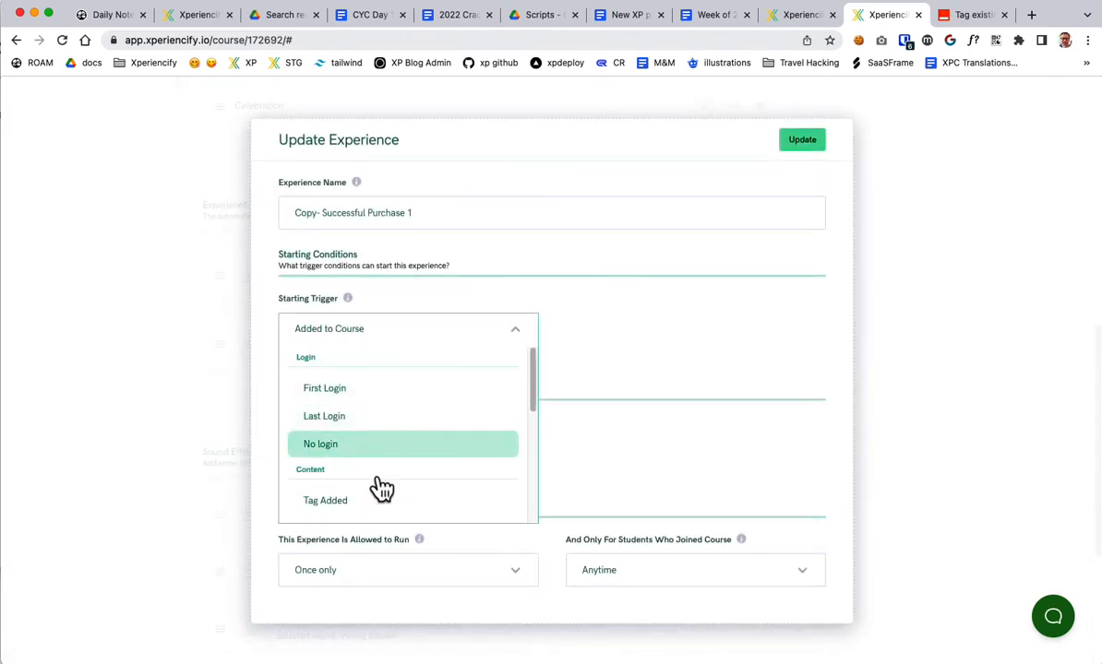
pyautogui.scroll(-3, 379, 487)
pyautogui.scroll(-5, 381, 492)
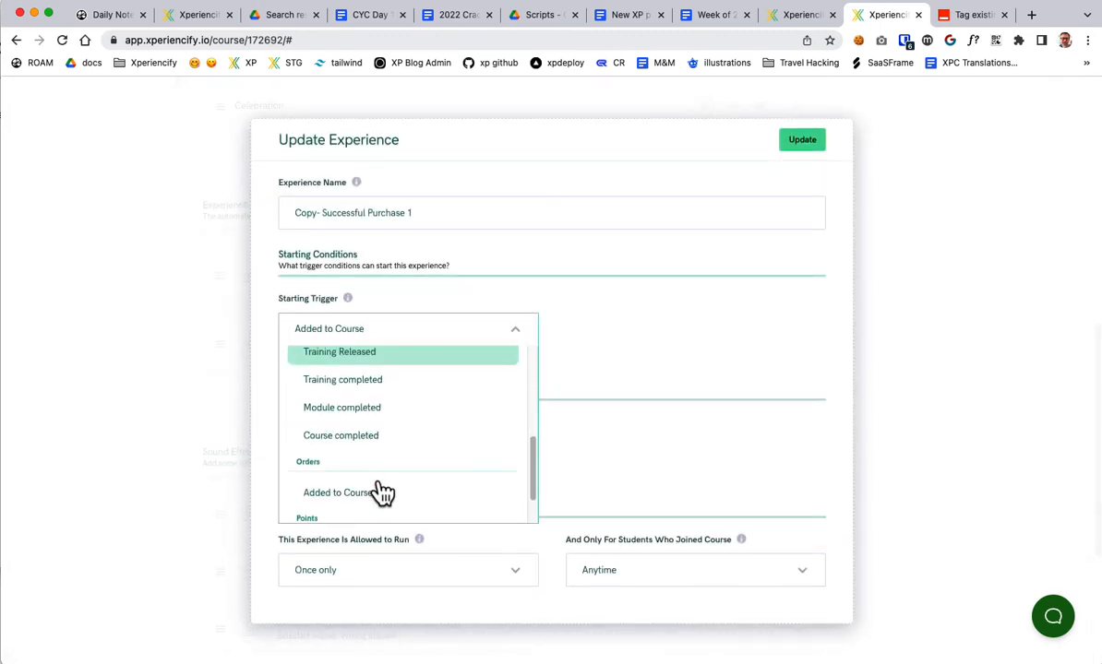
pyautogui.click(364, 506)
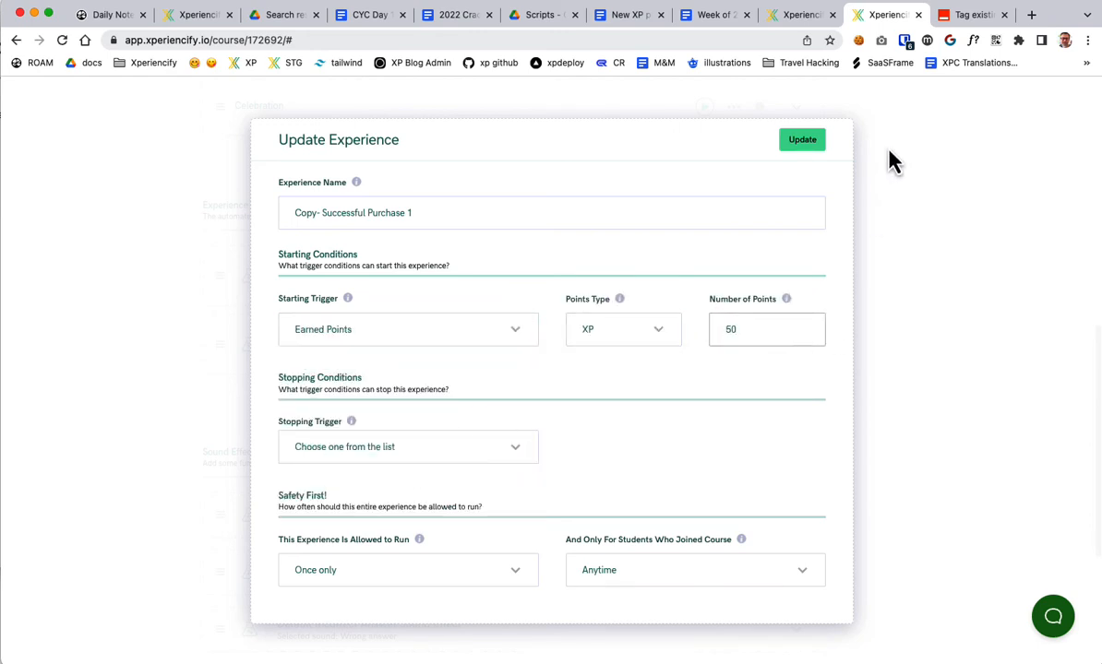
pyautogui.moveTo(275, 302); pyautogui.dragTo(347, 301)
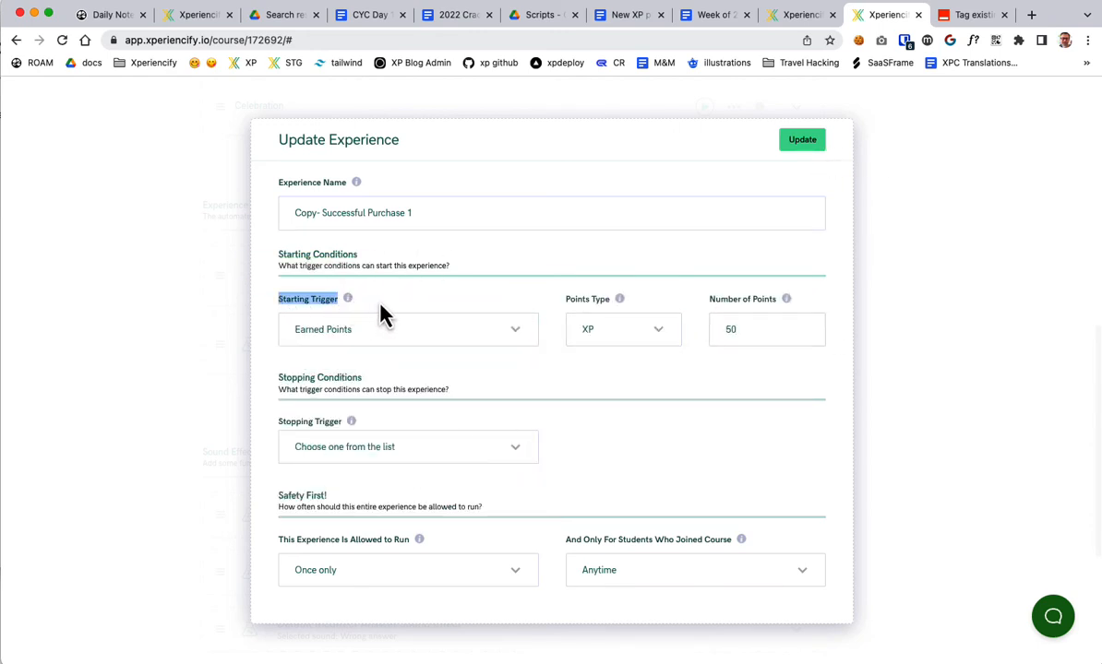
pyautogui.click(371, 307)
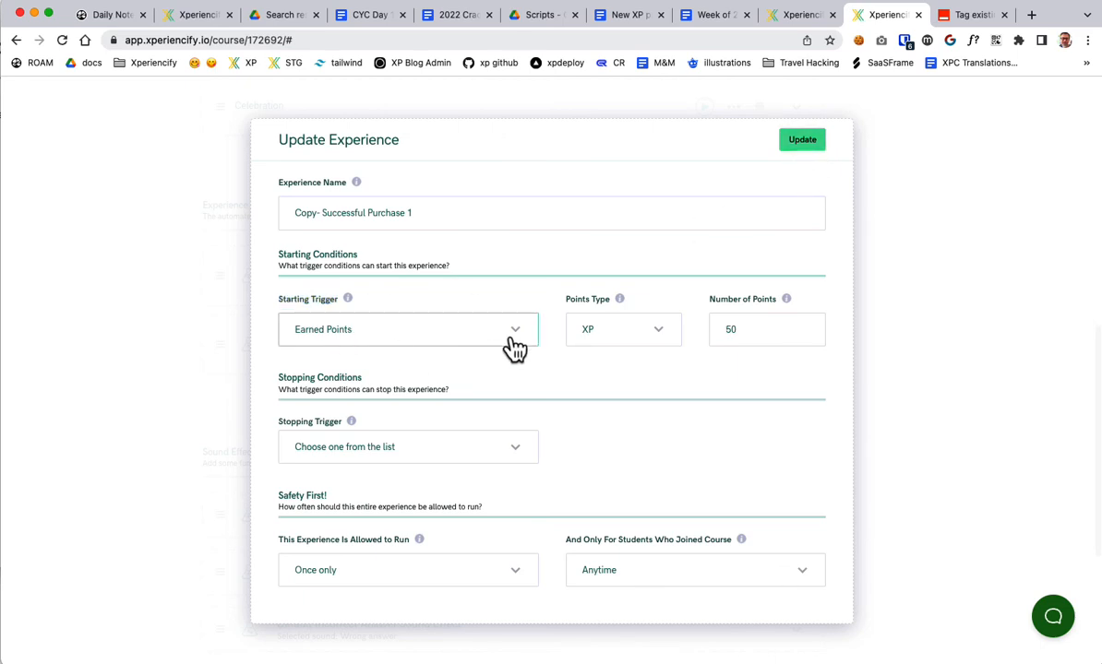
pyautogui.click(801, 142)
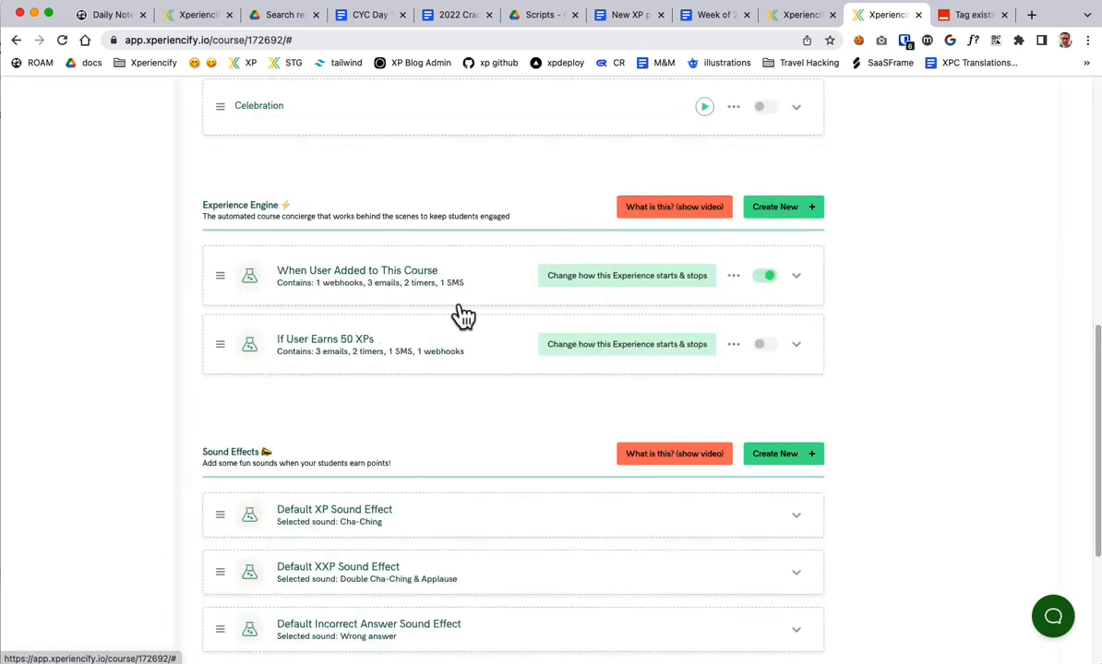
# Enable the If User Earns 50 XPs experience and move its Call Webhook action to the first place
pyautogui.click(762, 347)
pyautogui.click(425, 353)
pyautogui.scroll(-3, 315, 487)
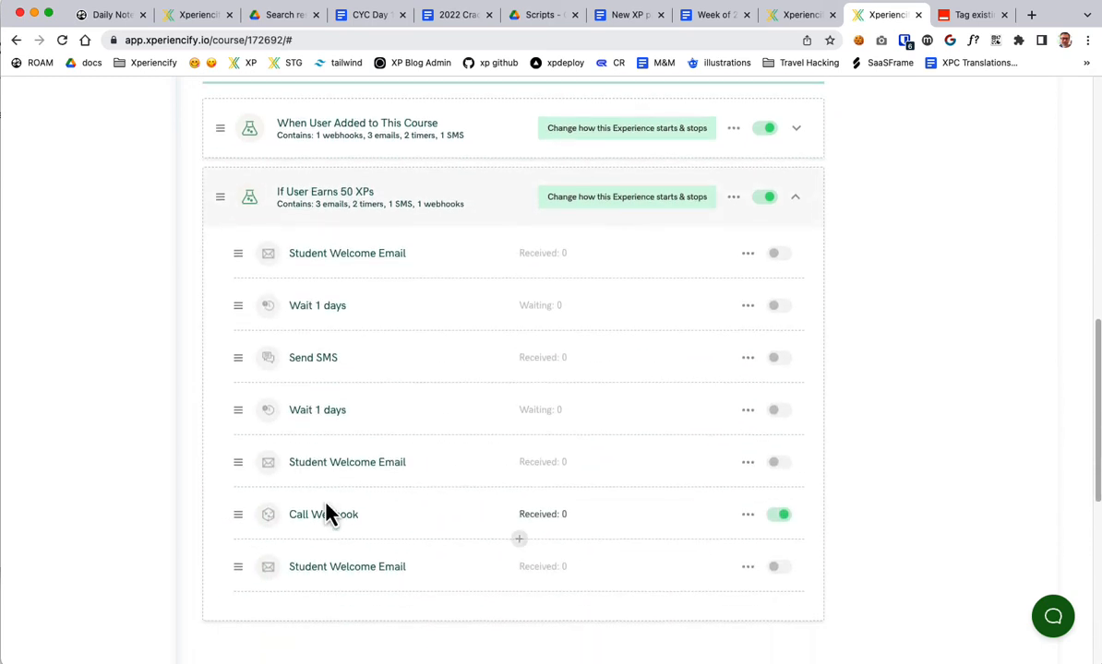
pyautogui.moveTo(241, 516); pyautogui.dragTo(248, 254)
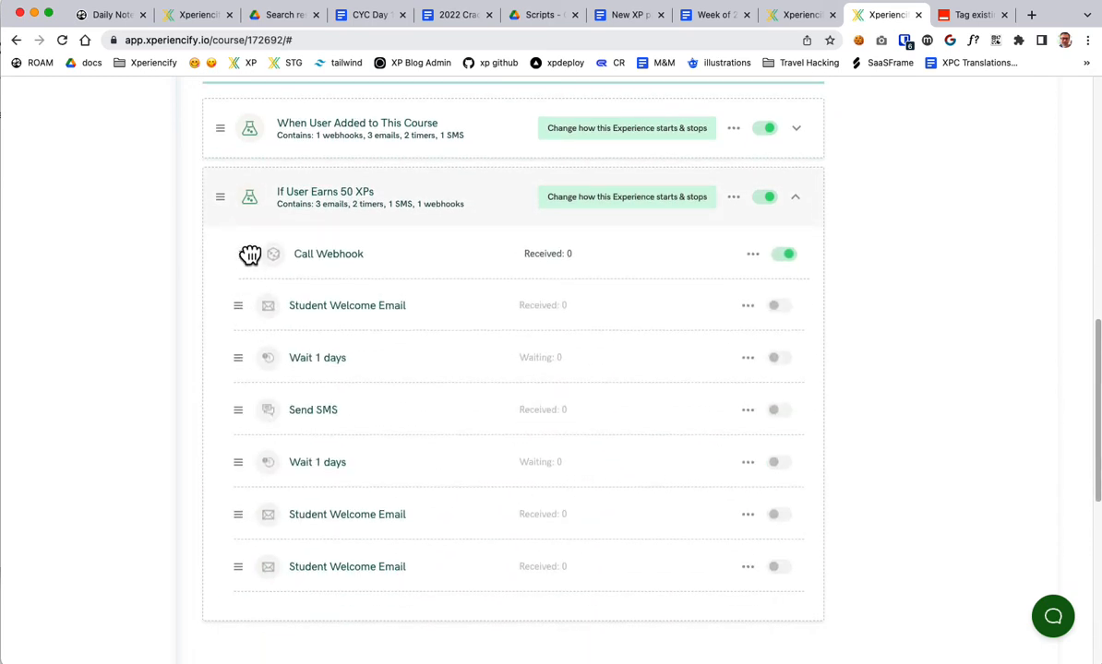
# Open the Call Webhook action of the 50 XPs experience to inspect its webhook URL, then close it unchanged
pyautogui.click(323, 257)
pyautogui.click(571, 402)
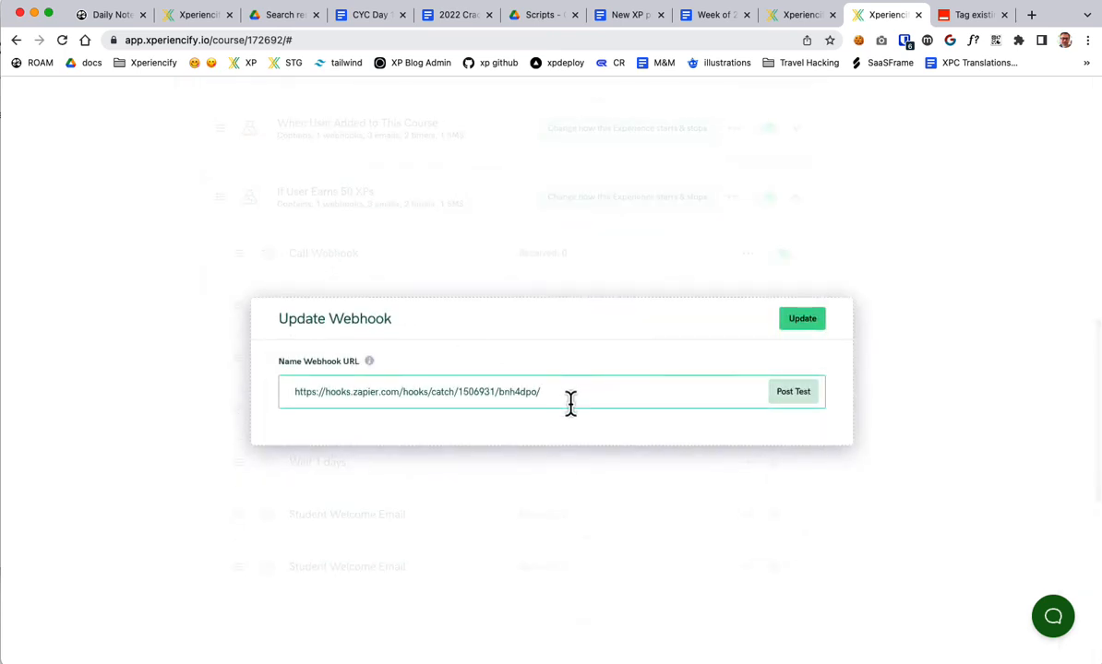
pyautogui.moveTo(570, 401); pyautogui.dragTo(285, 395)
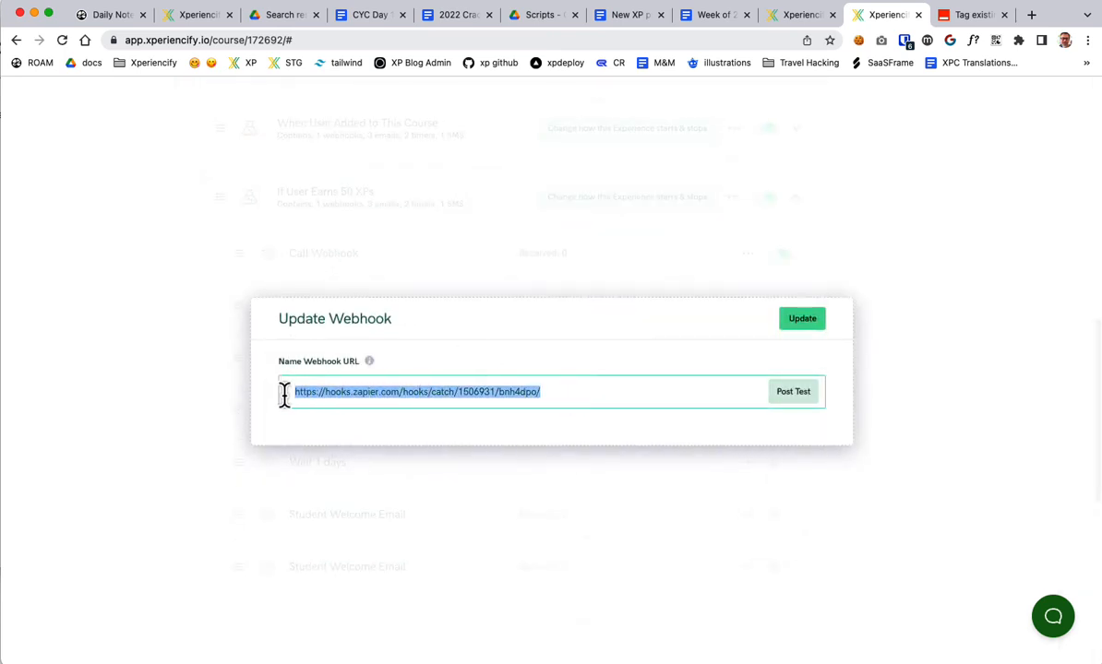
pyautogui.click(590, 400)
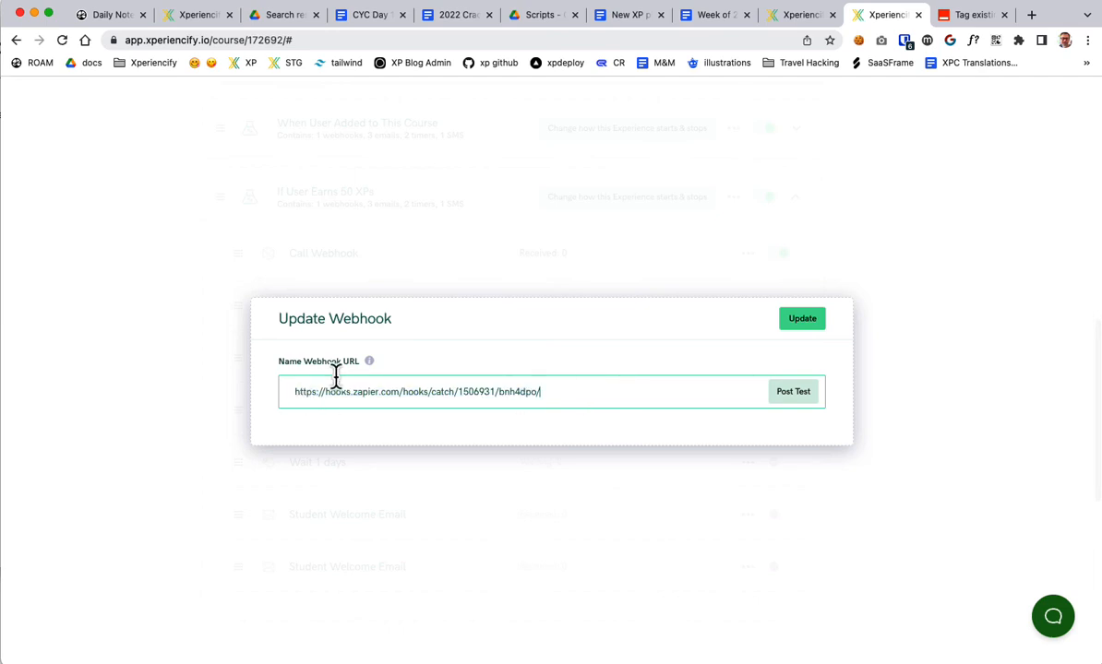
pyautogui.click(907, 417)
# Compare the two Experience Engine experiences in Xperiencify with the trigger and action of the Zap in Zapier
pyautogui.scroll(1, 349, 226)
pyautogui.click(361, 155)
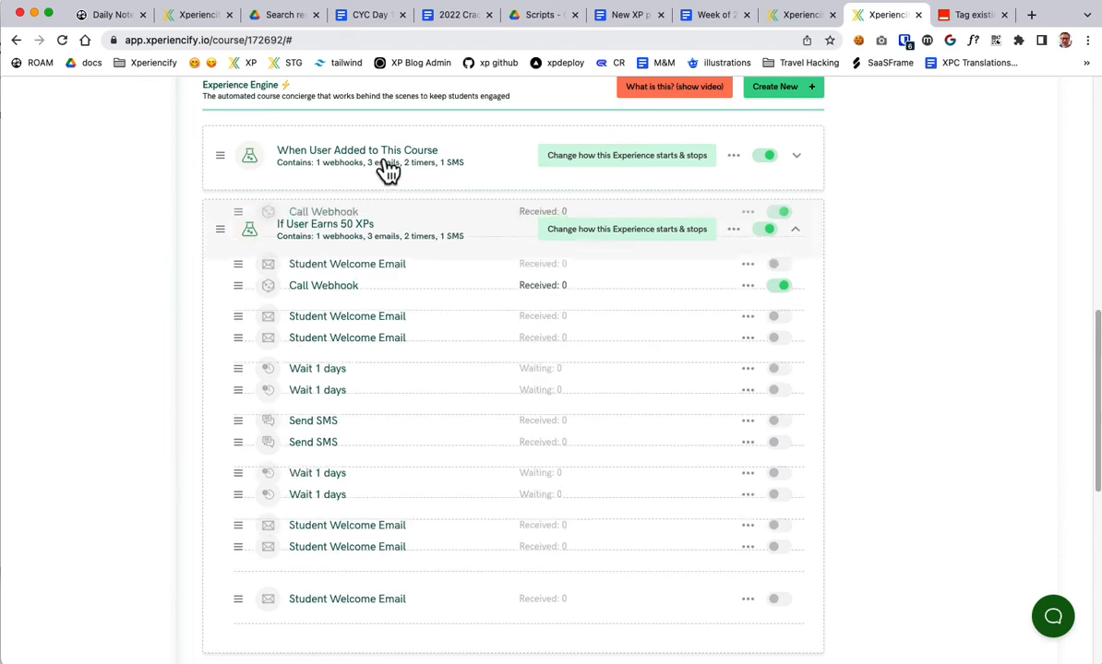
pyautogui.click(367, 155)
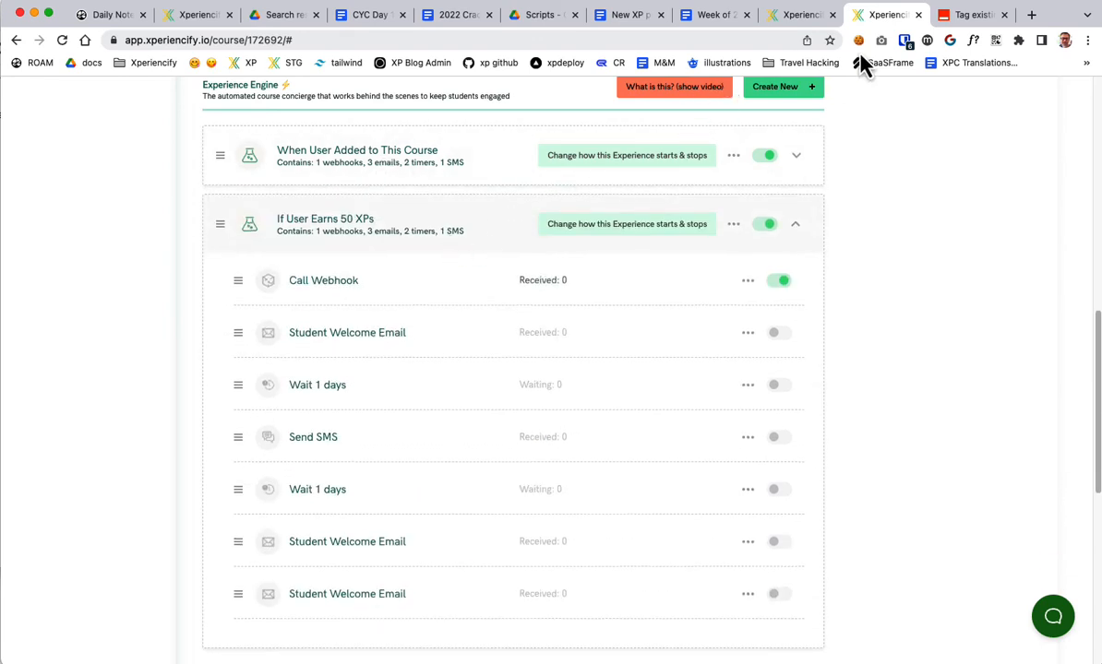
pyautogui.click(980, 17)
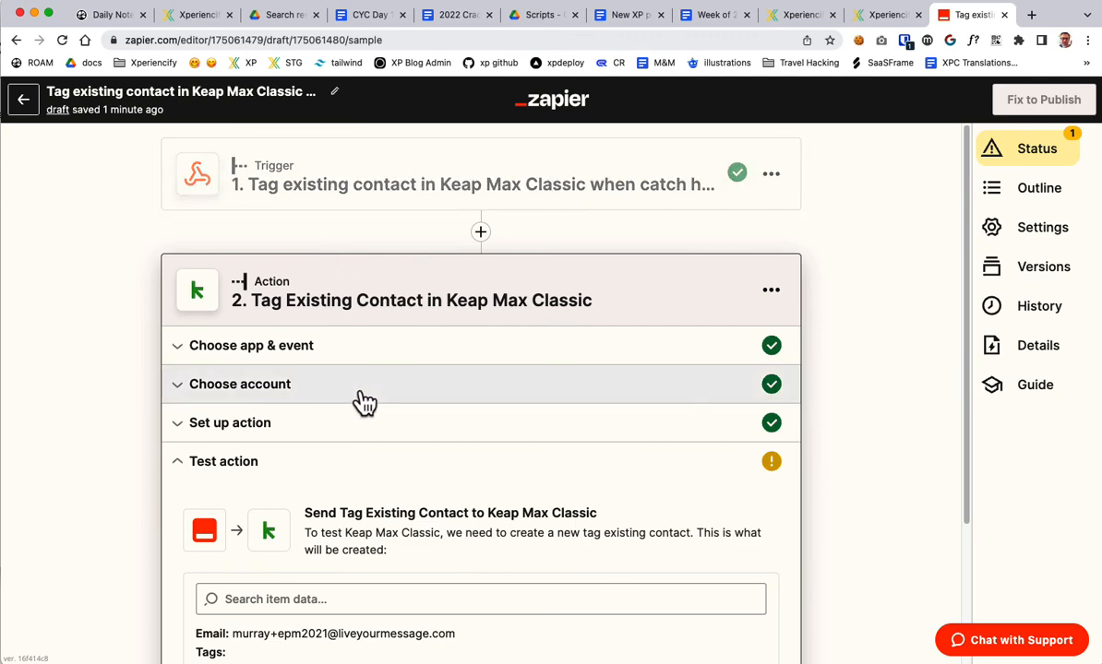
pyautogui.click(885, 15)
pyautogui.scroll(5, 396, 457)
pyautogui.scroll(-3, 398, 458)
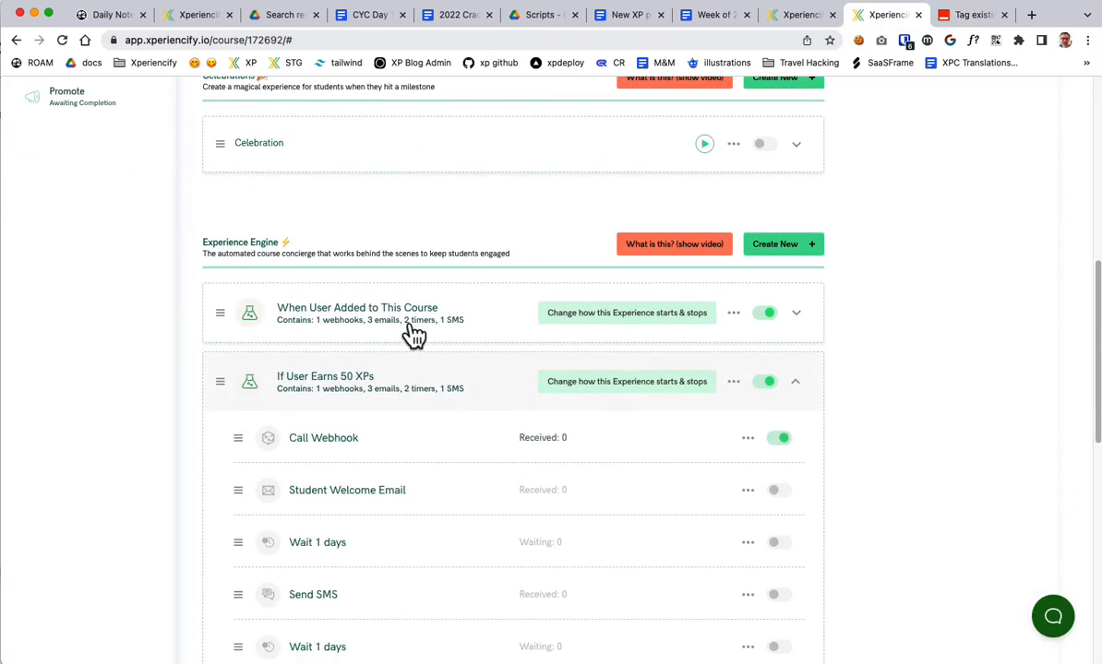
# Inspect the webhook URL in the Call Webhook action of When User Added to This Course, then close it unchanged and collapse the experience
pyautogui.click(413, 334)
pyautogui.scroll(-2, 332, 369)
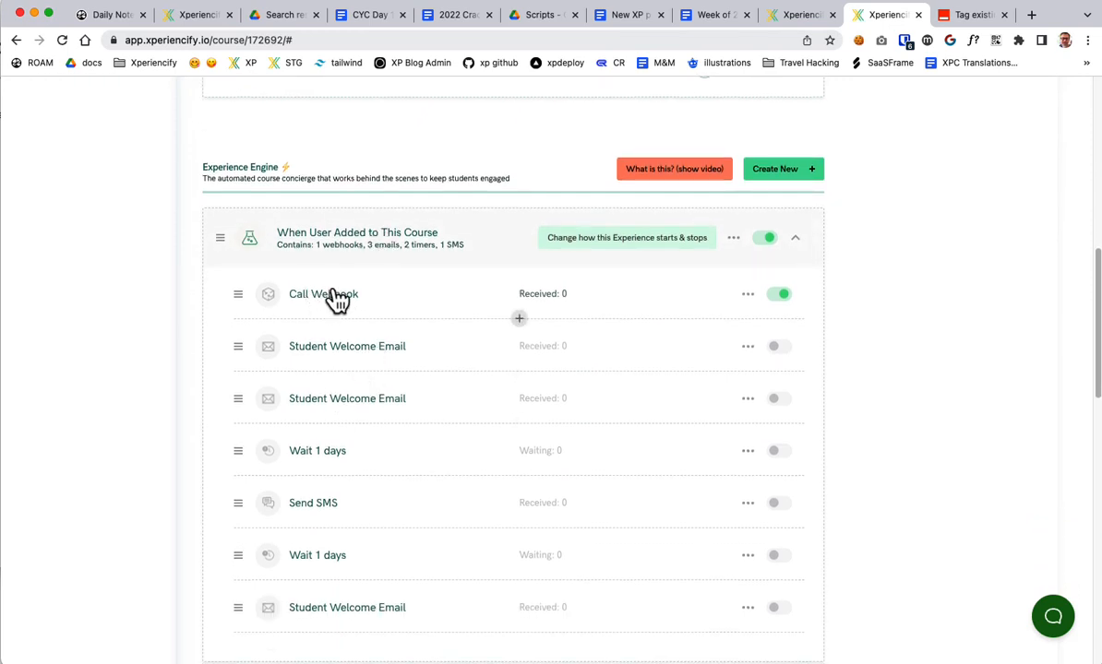
pyautogui.scroll(-1, 400, 418)
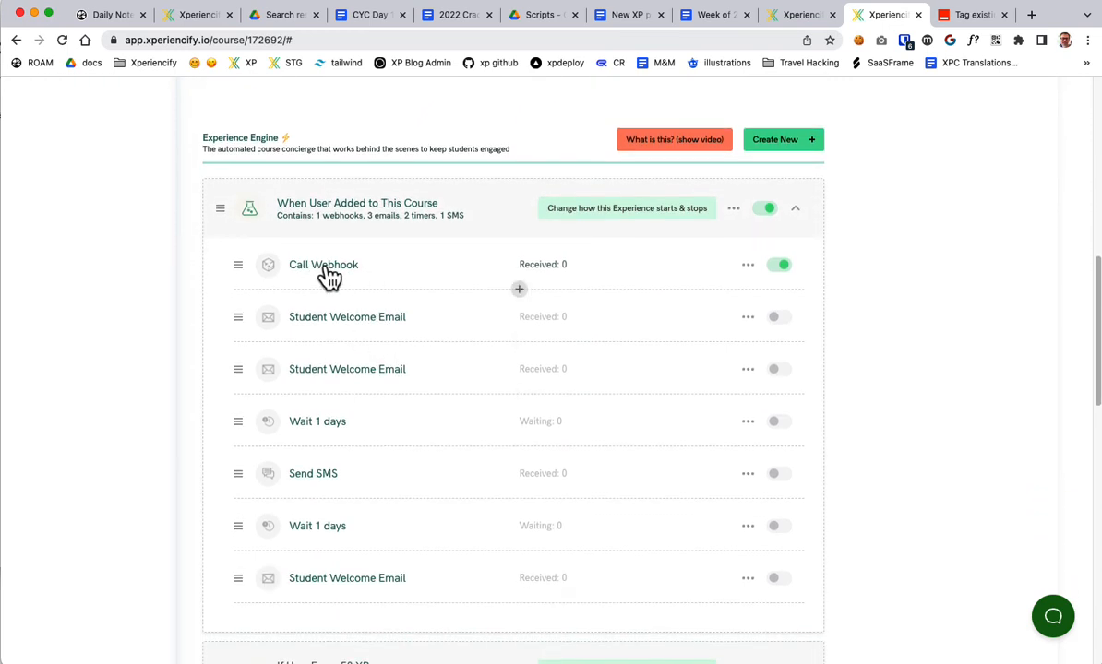
pyautogui.click(341, 270)
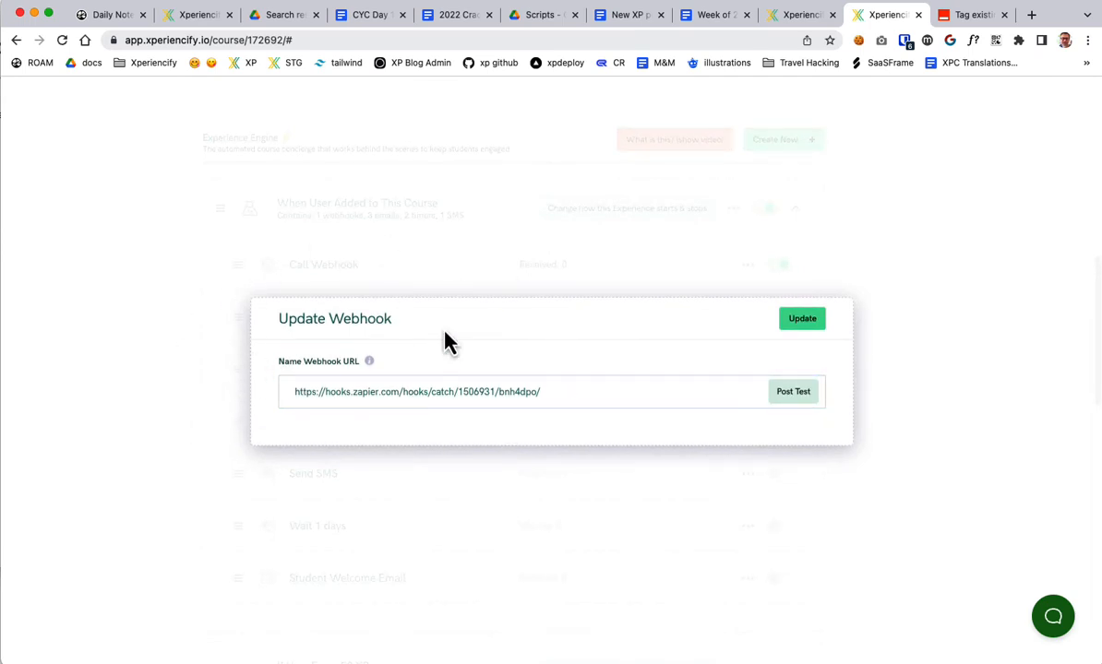
pyautogui.click(153, 297)
pyautogui.click(357, 225)
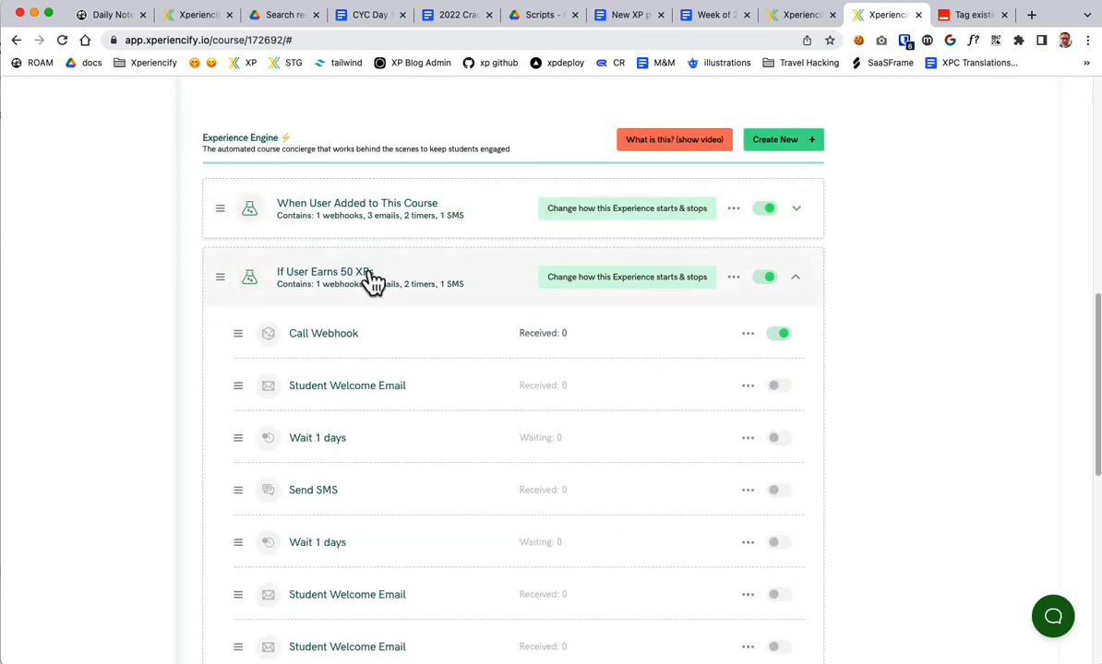
pyautogui.scroll(-1, 400, 321)
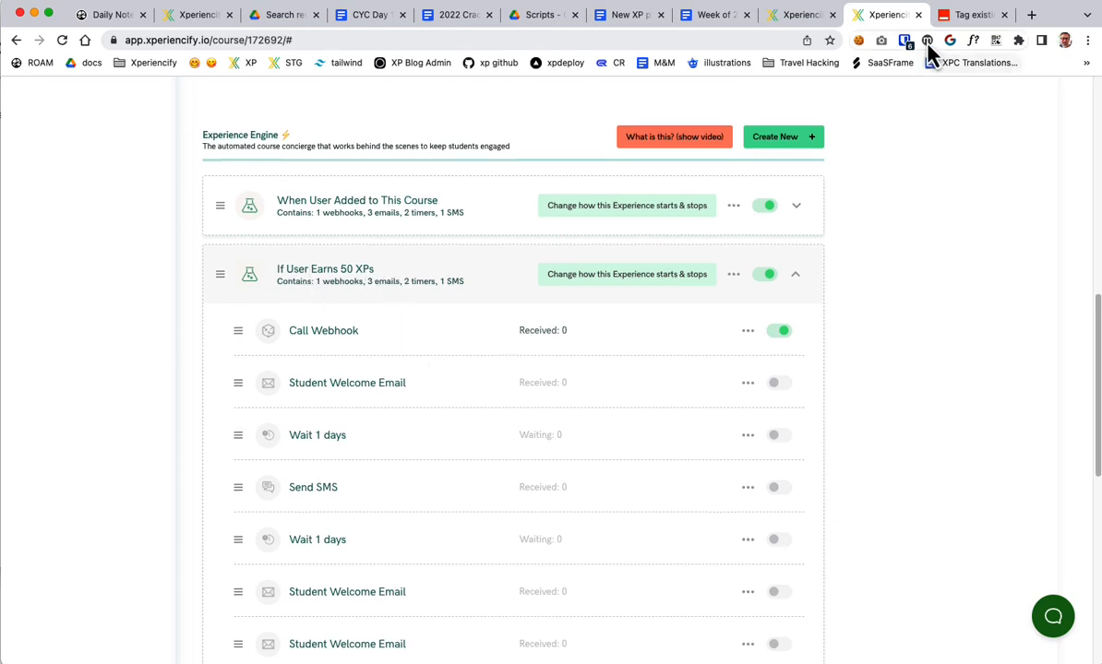
# Switch to Zapier, leave the Keap Max Classic tagging Zap and start a new blank Zap
pyautogui.click(966, 14)
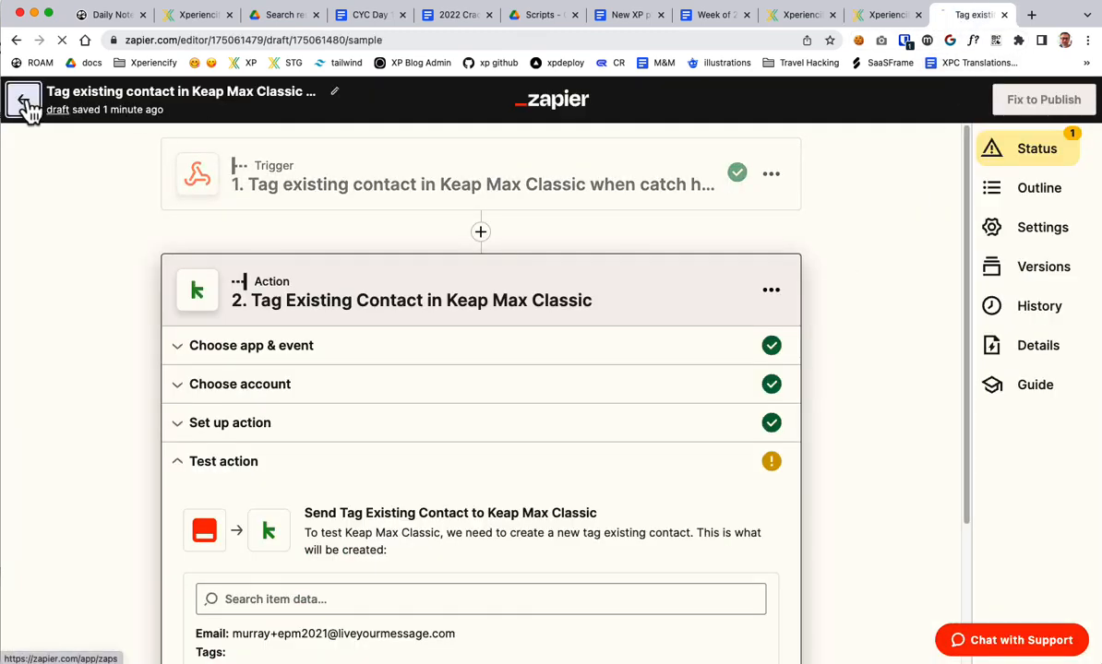
pyautogui.click(23, 100)
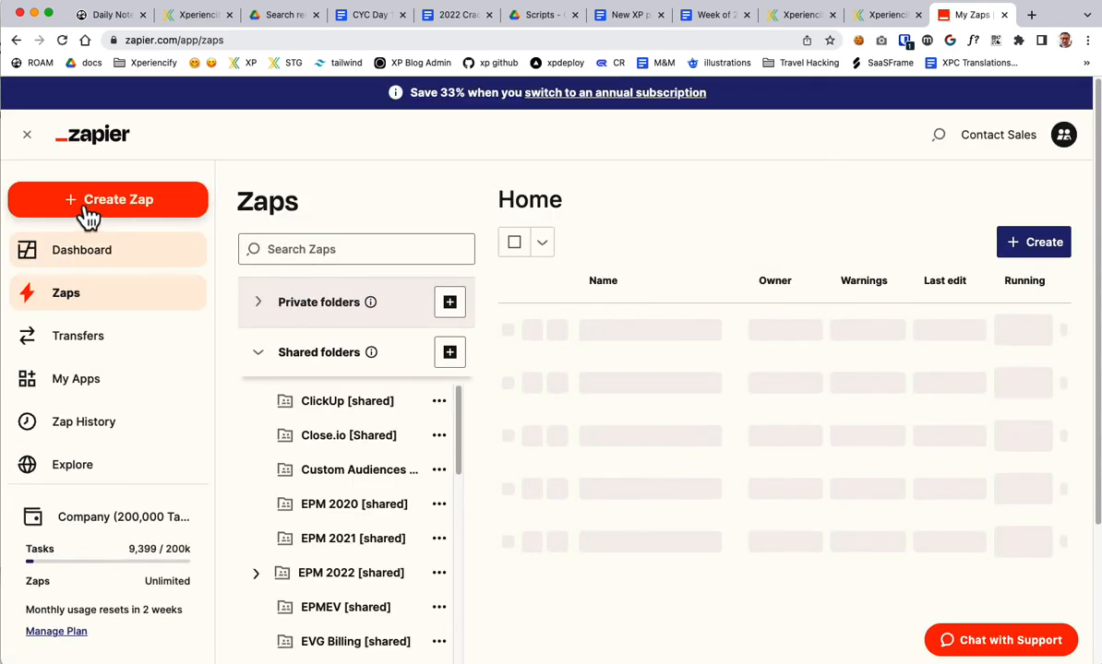
pyautogui.click(120, 215)
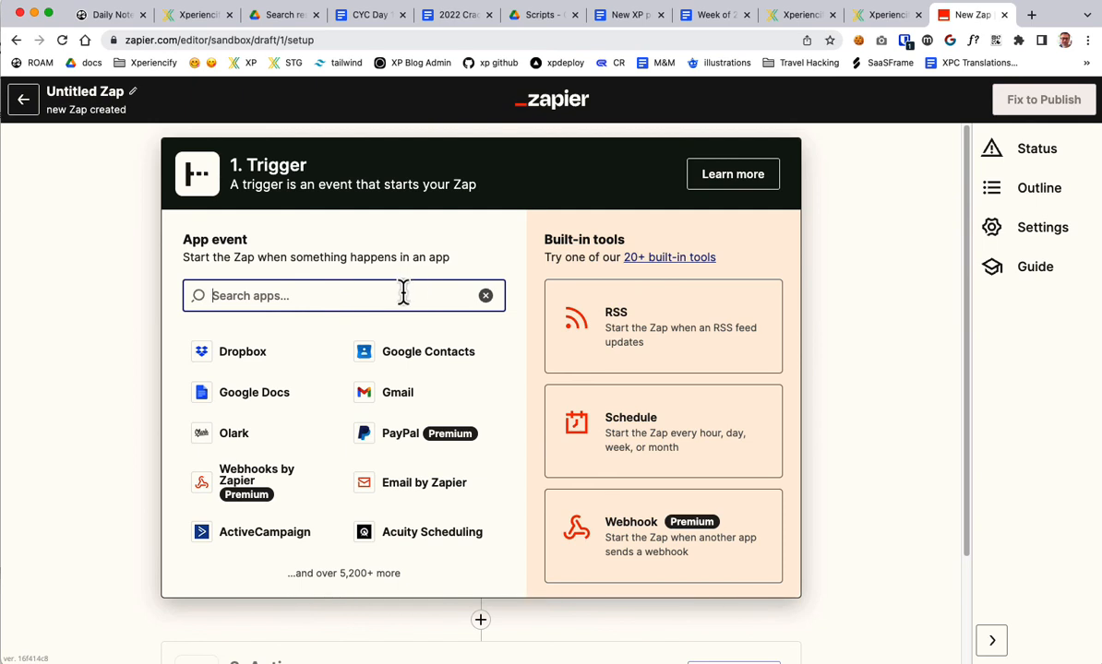
# Switch to Xperiencify and highlight the webhook URL in the Call Webhook action of If User Earns 50 XPs, closing it without updating
pyautogui.click(871, 15)
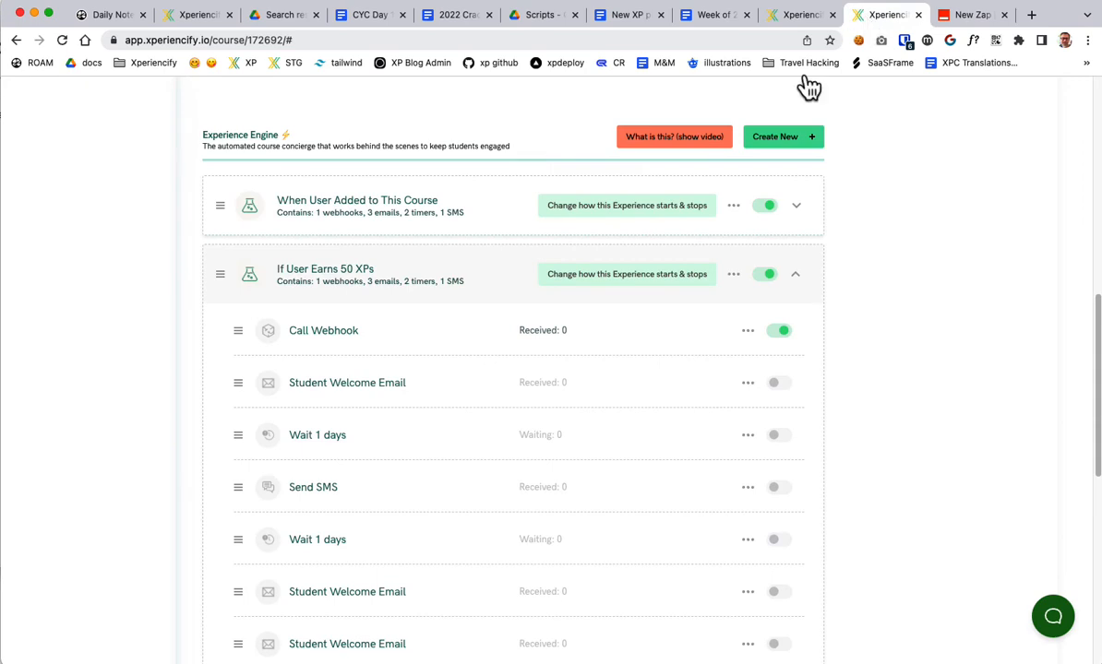
pyautogui.click(325, 332)
pyautogui.moveTo(553, 391); pyautogui.dragTo(222, 397)
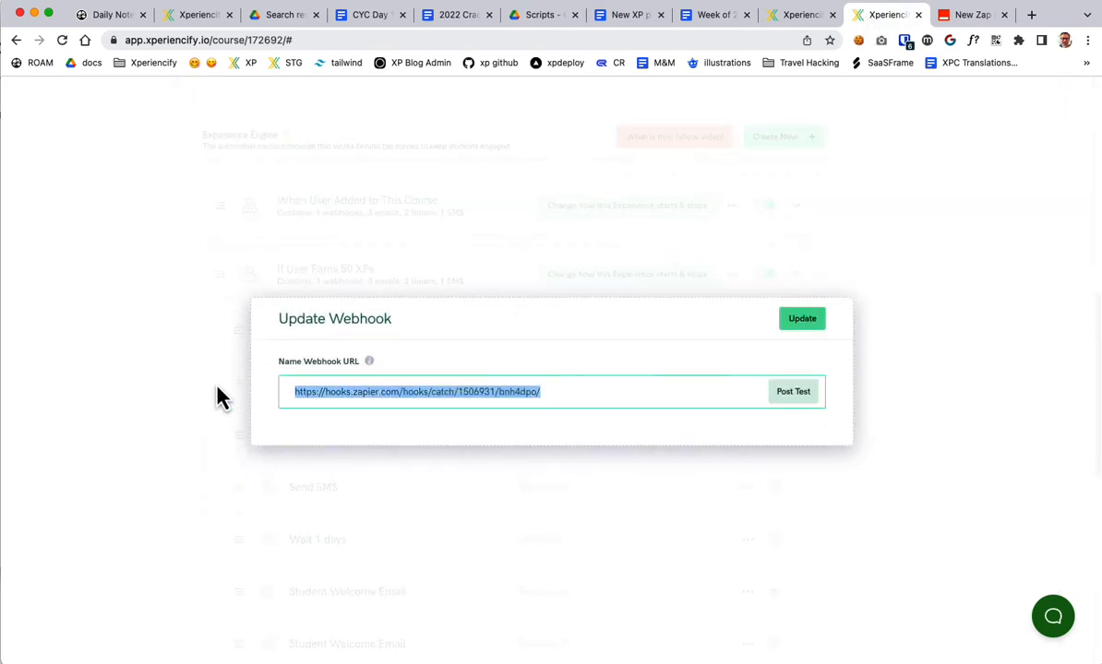
pyautogui.click(906, 407)
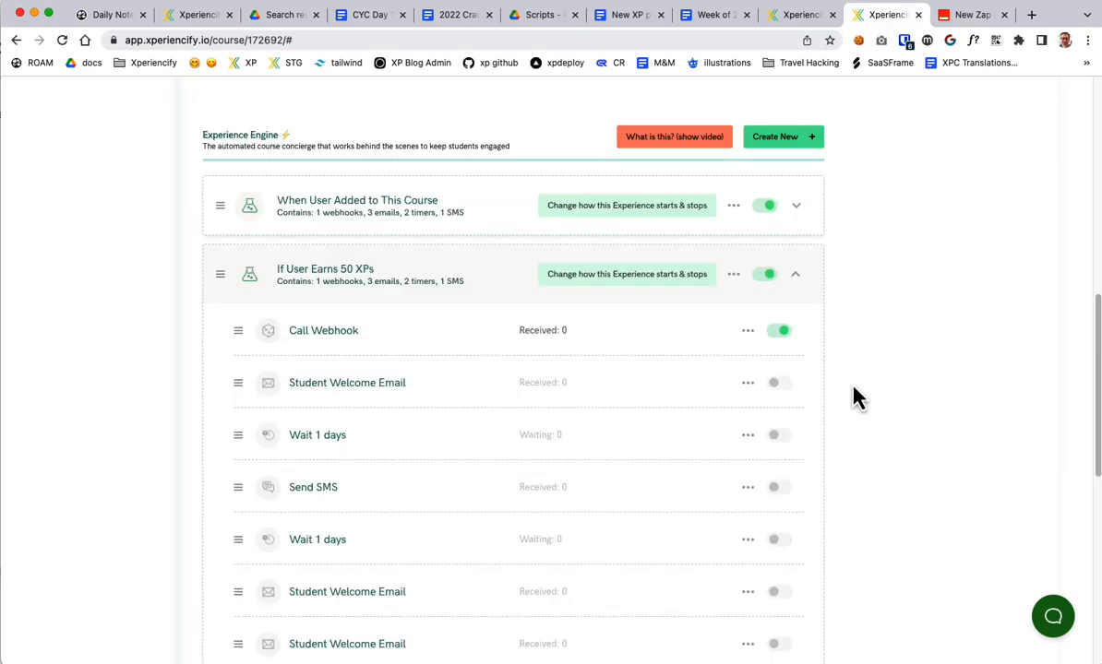
# Switch to Zapier, leave the blank Zap for the Zaps list and return to the Xperiencify course
pyautogui.click(968, 15)
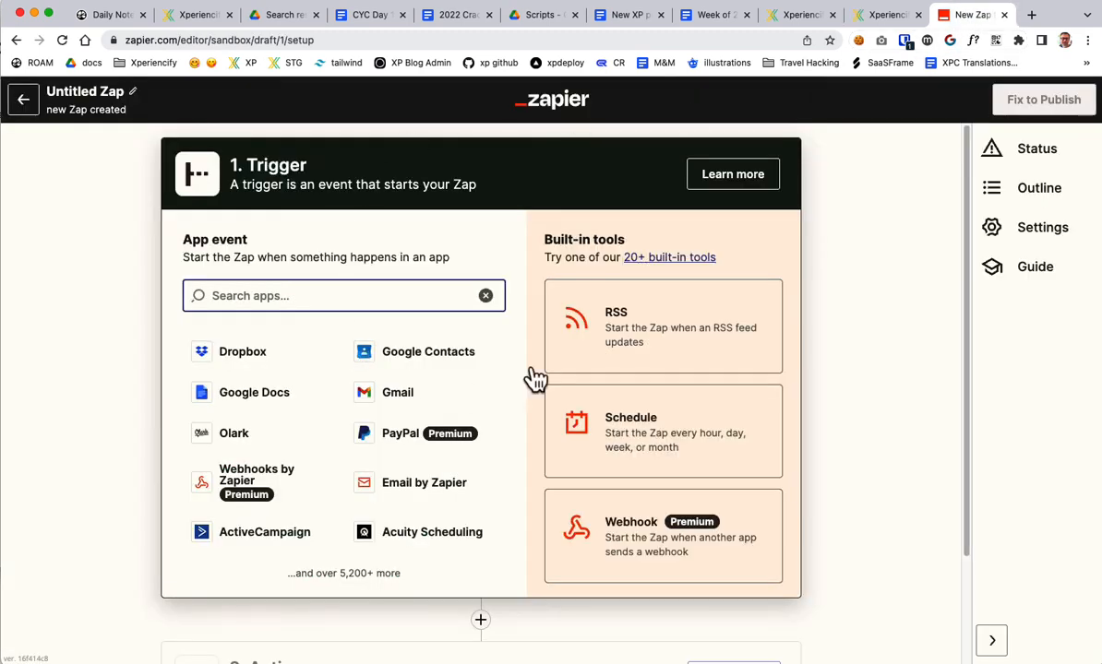
pyautogui.click(23, 99)
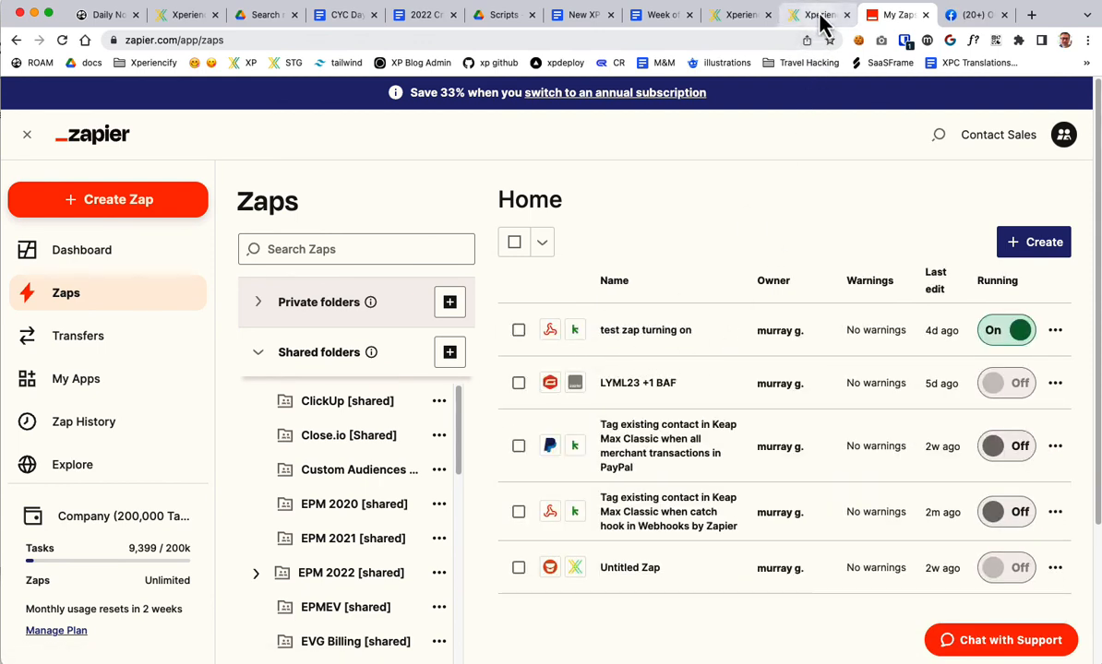
pyautogui.click(887, 26)
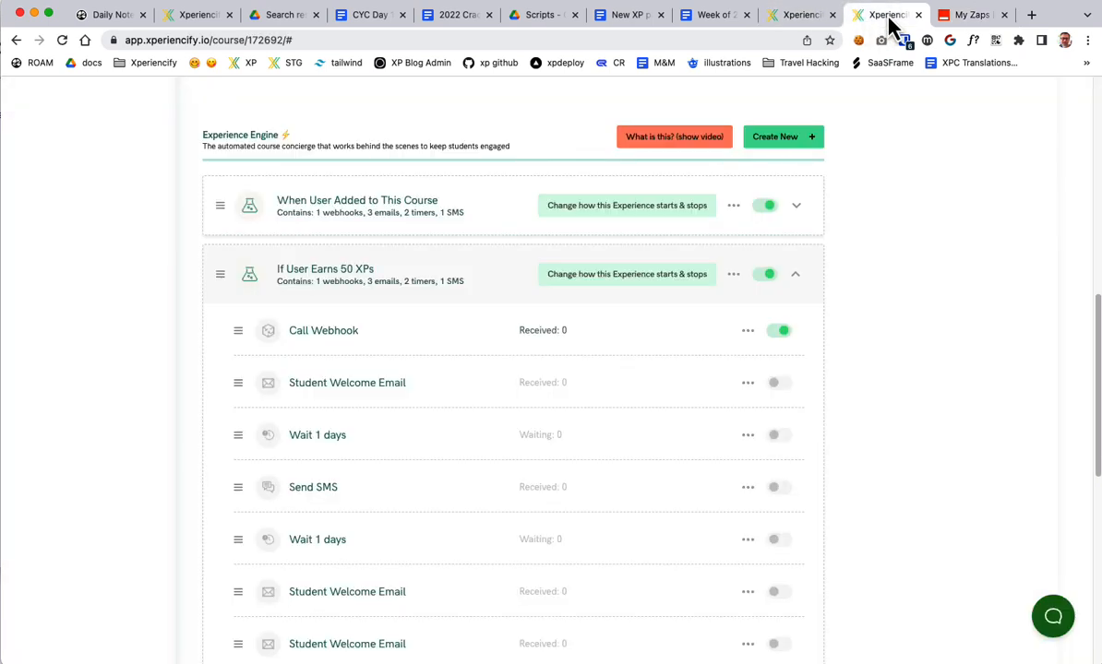